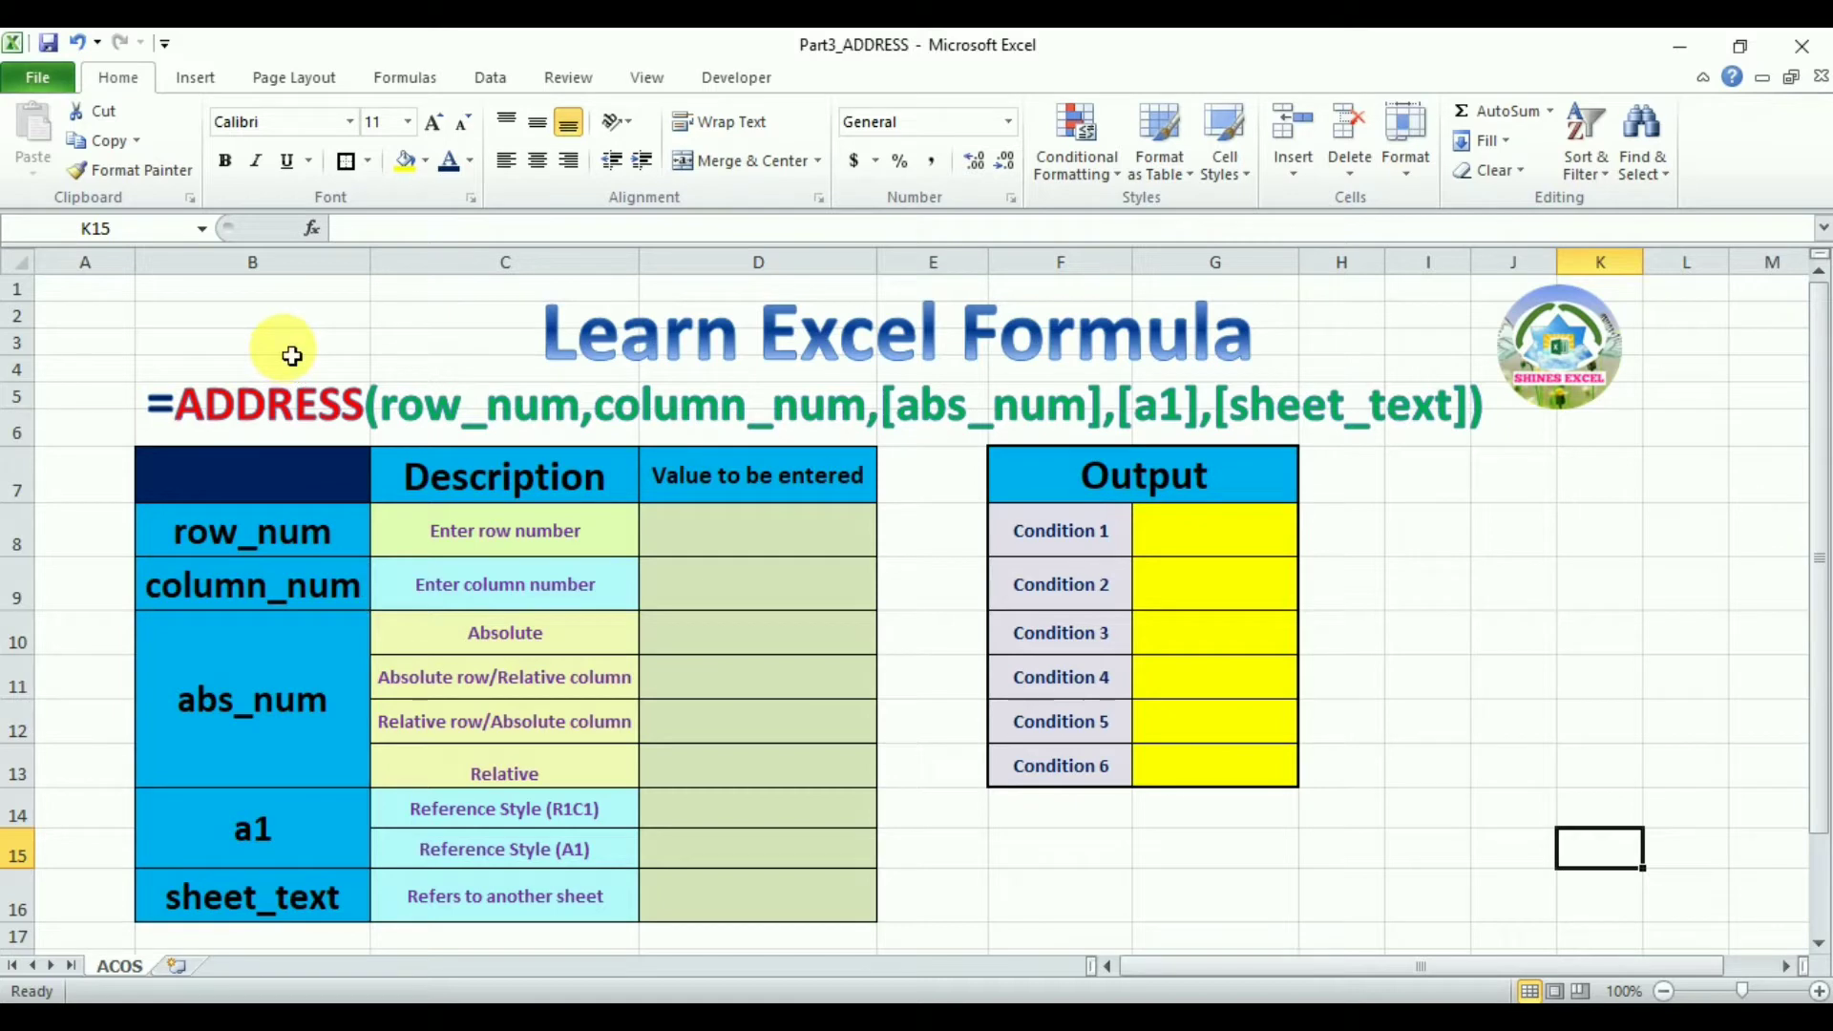
Enter 2 as the row number and 5 as the column number in the value-to-be-entered column
click(272, 289)
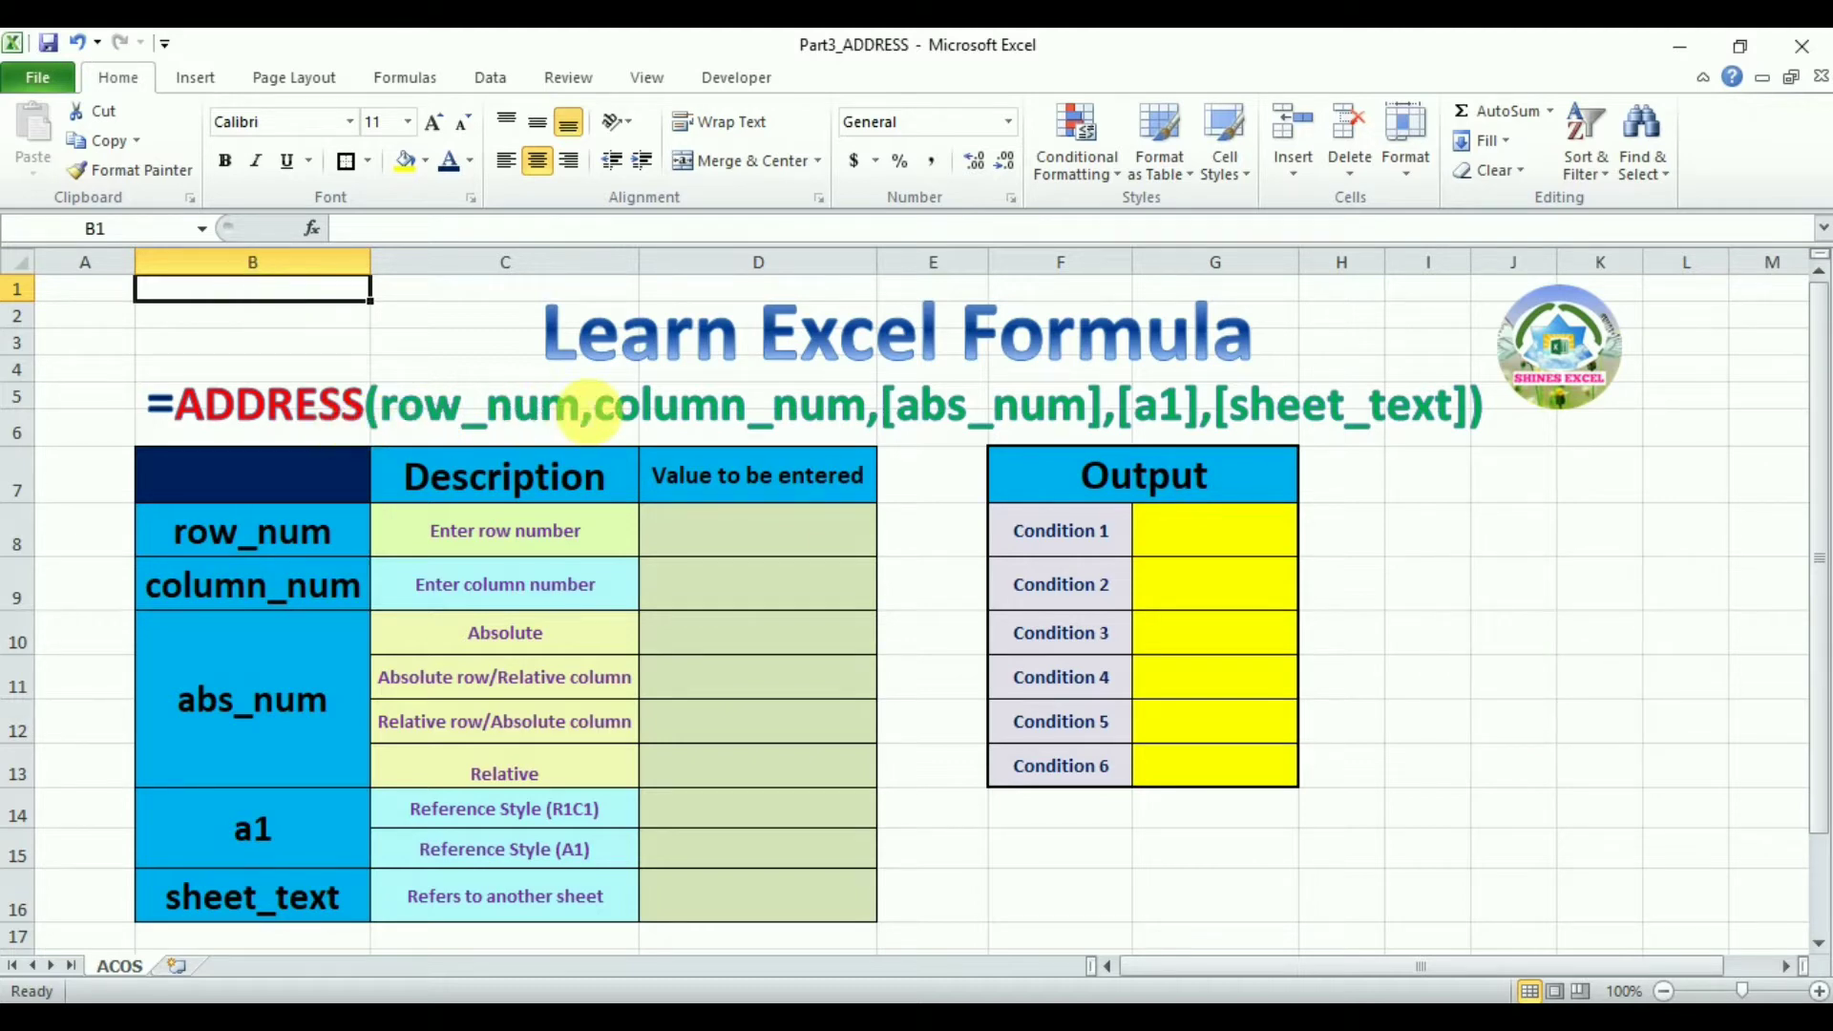
click(761, 537)
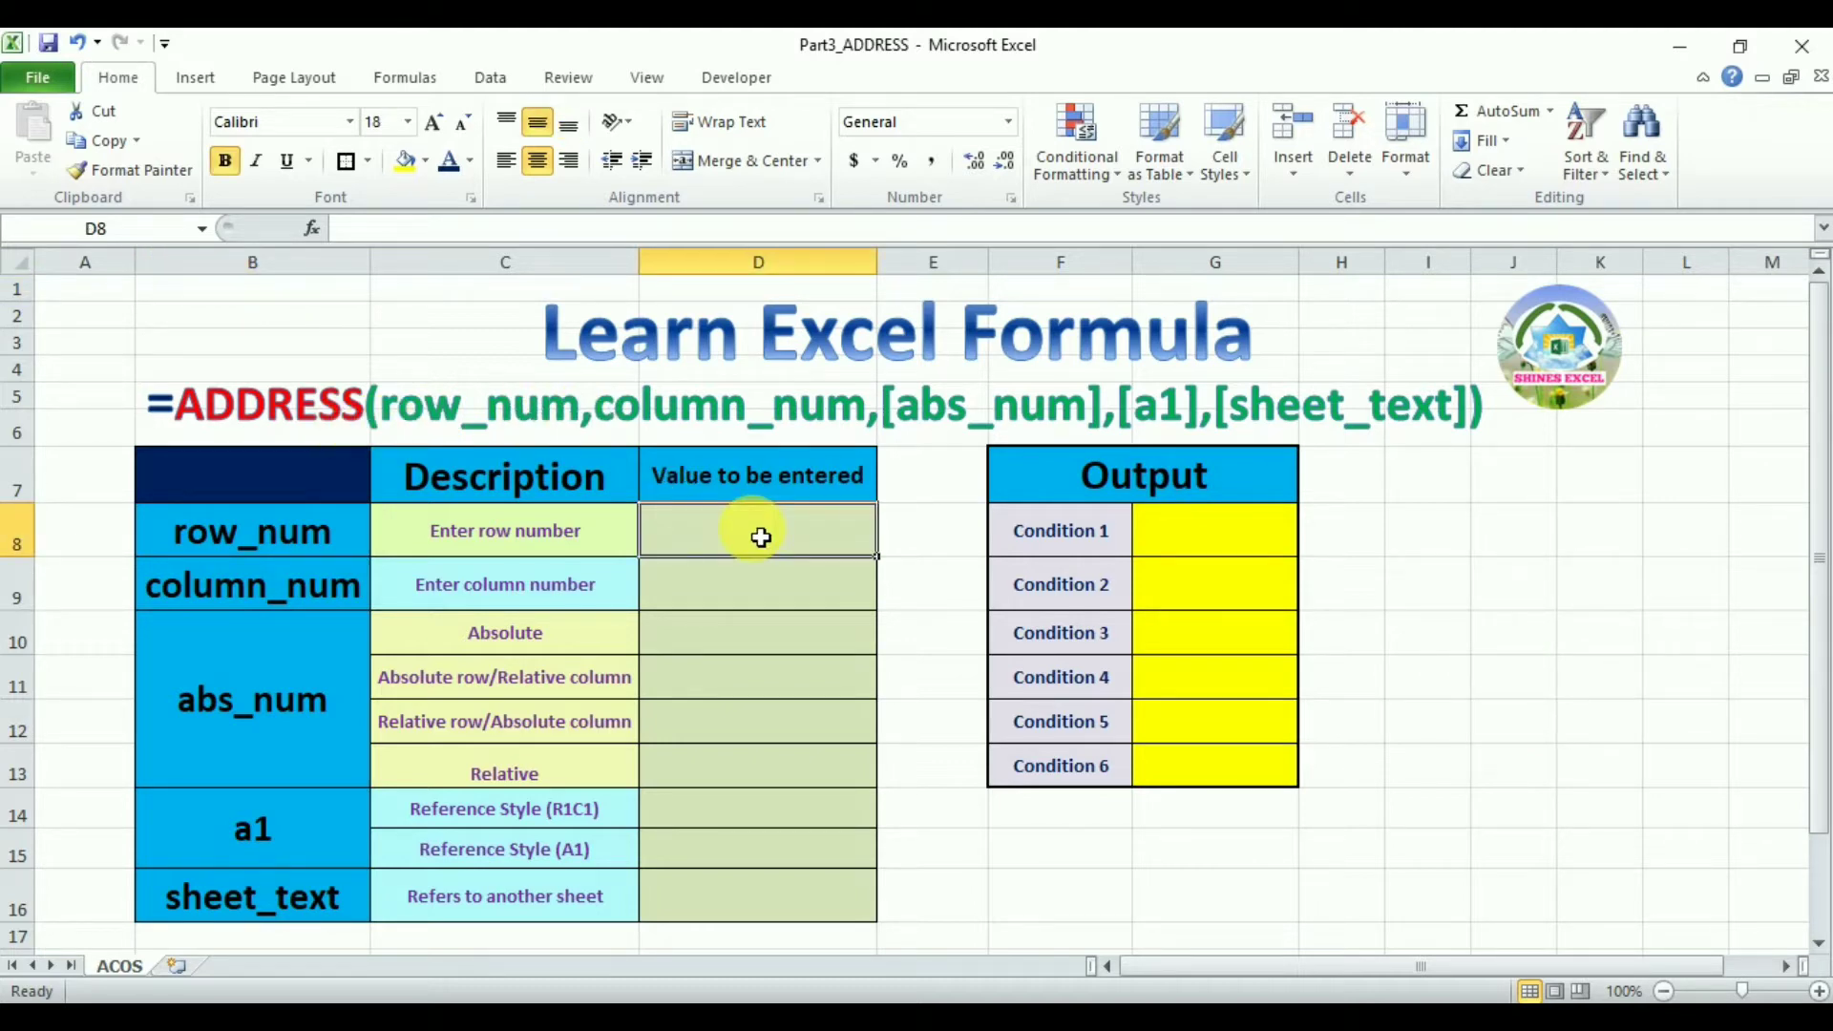
text(2)
key(Return)
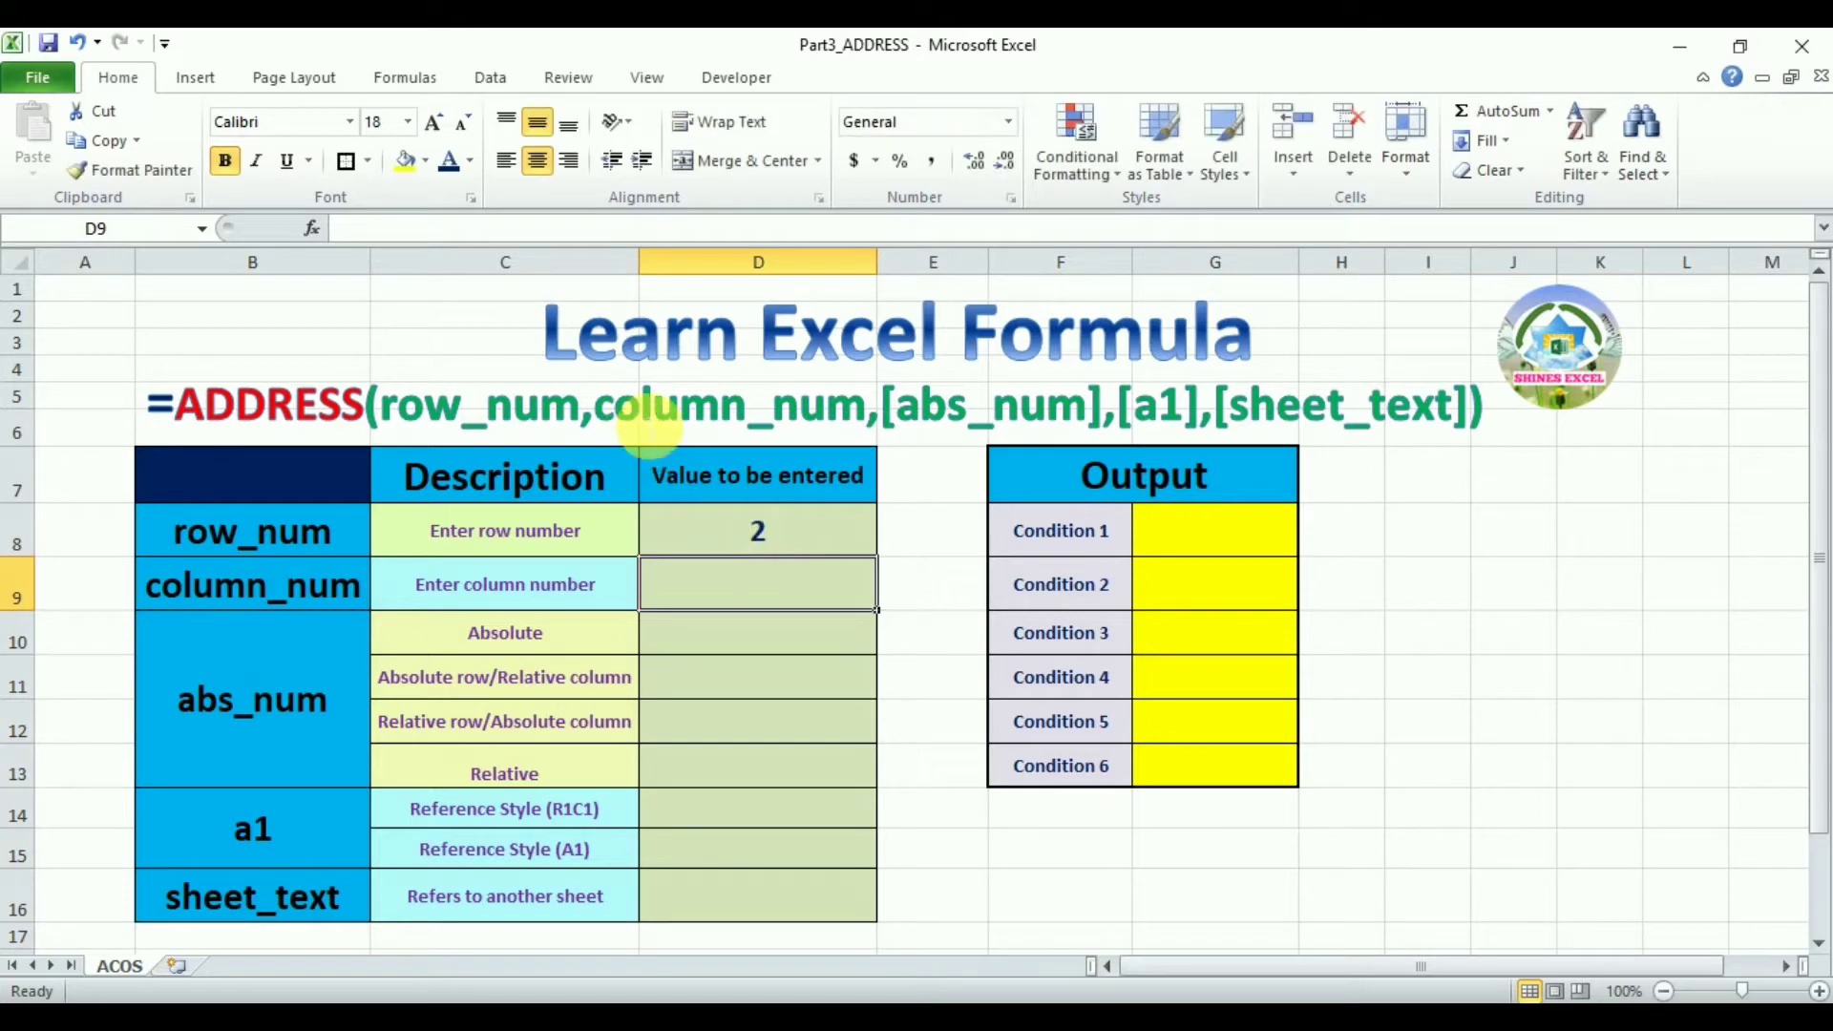
text(5)
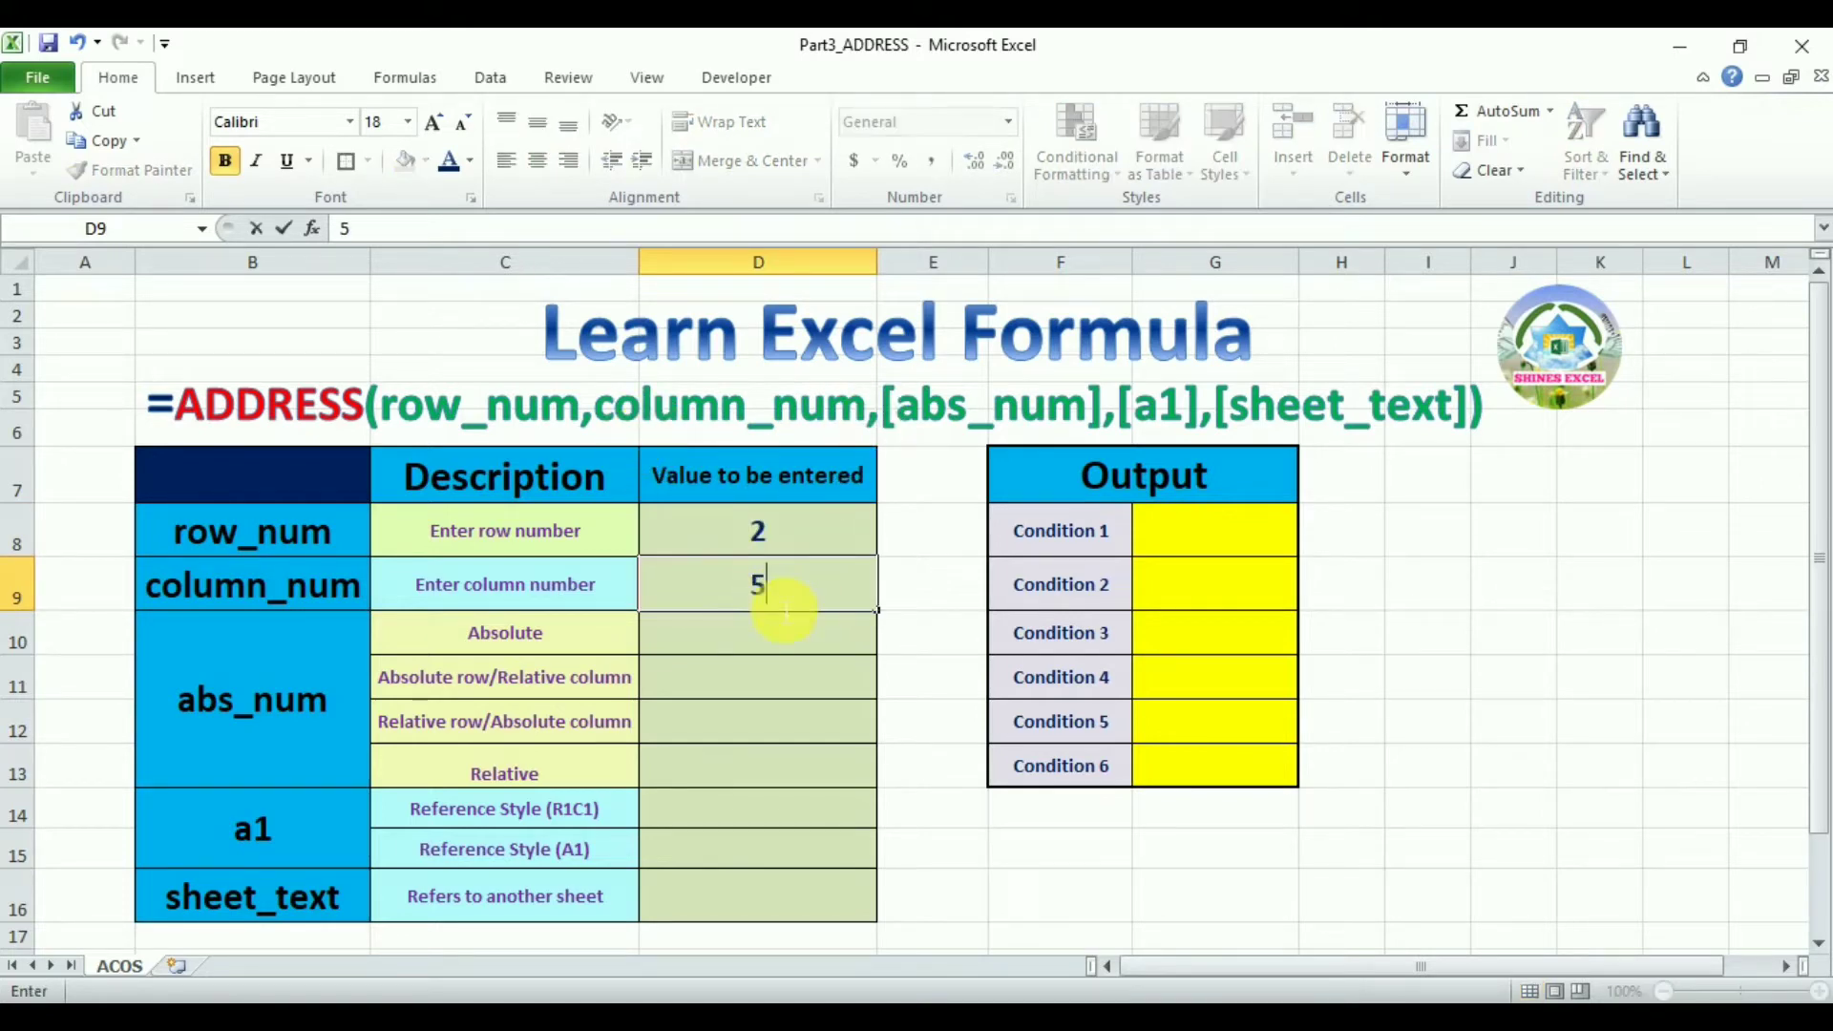
key(Return)
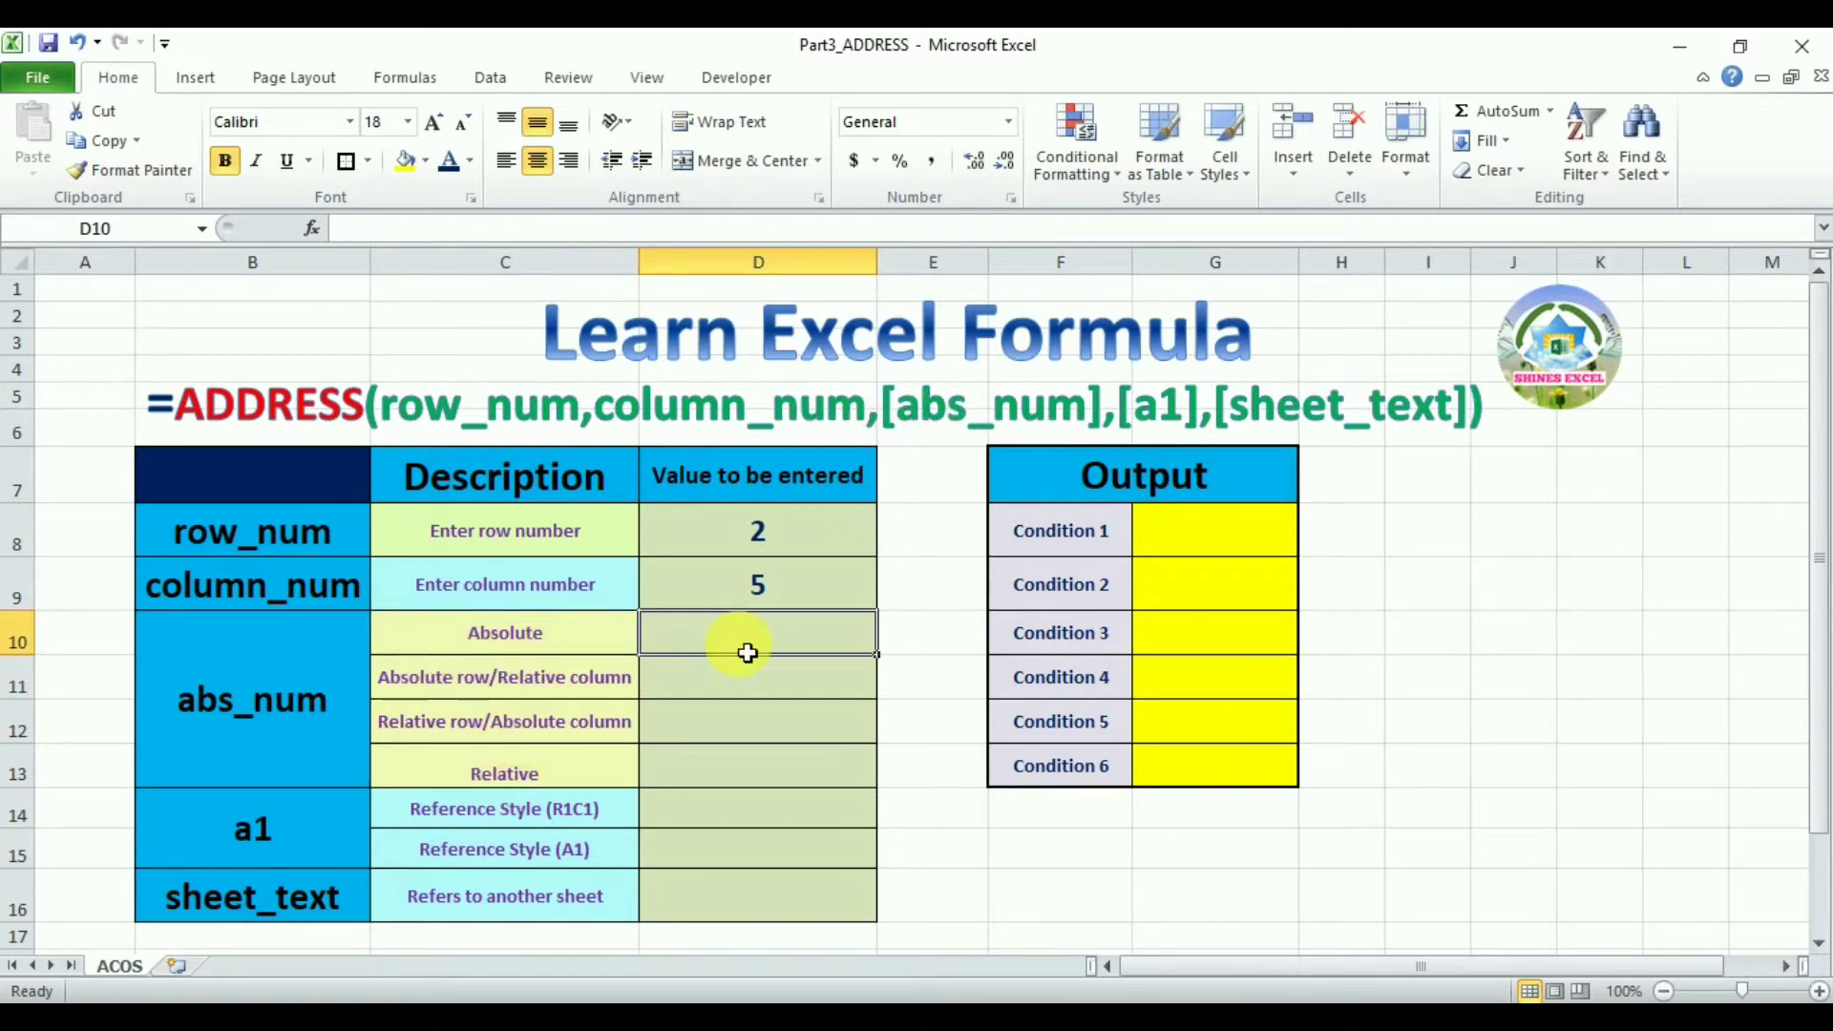
Enter the abs_num values 1, 2, 3 and 4 for Absolute, Absolute row, Relative row and Relative
text(1)
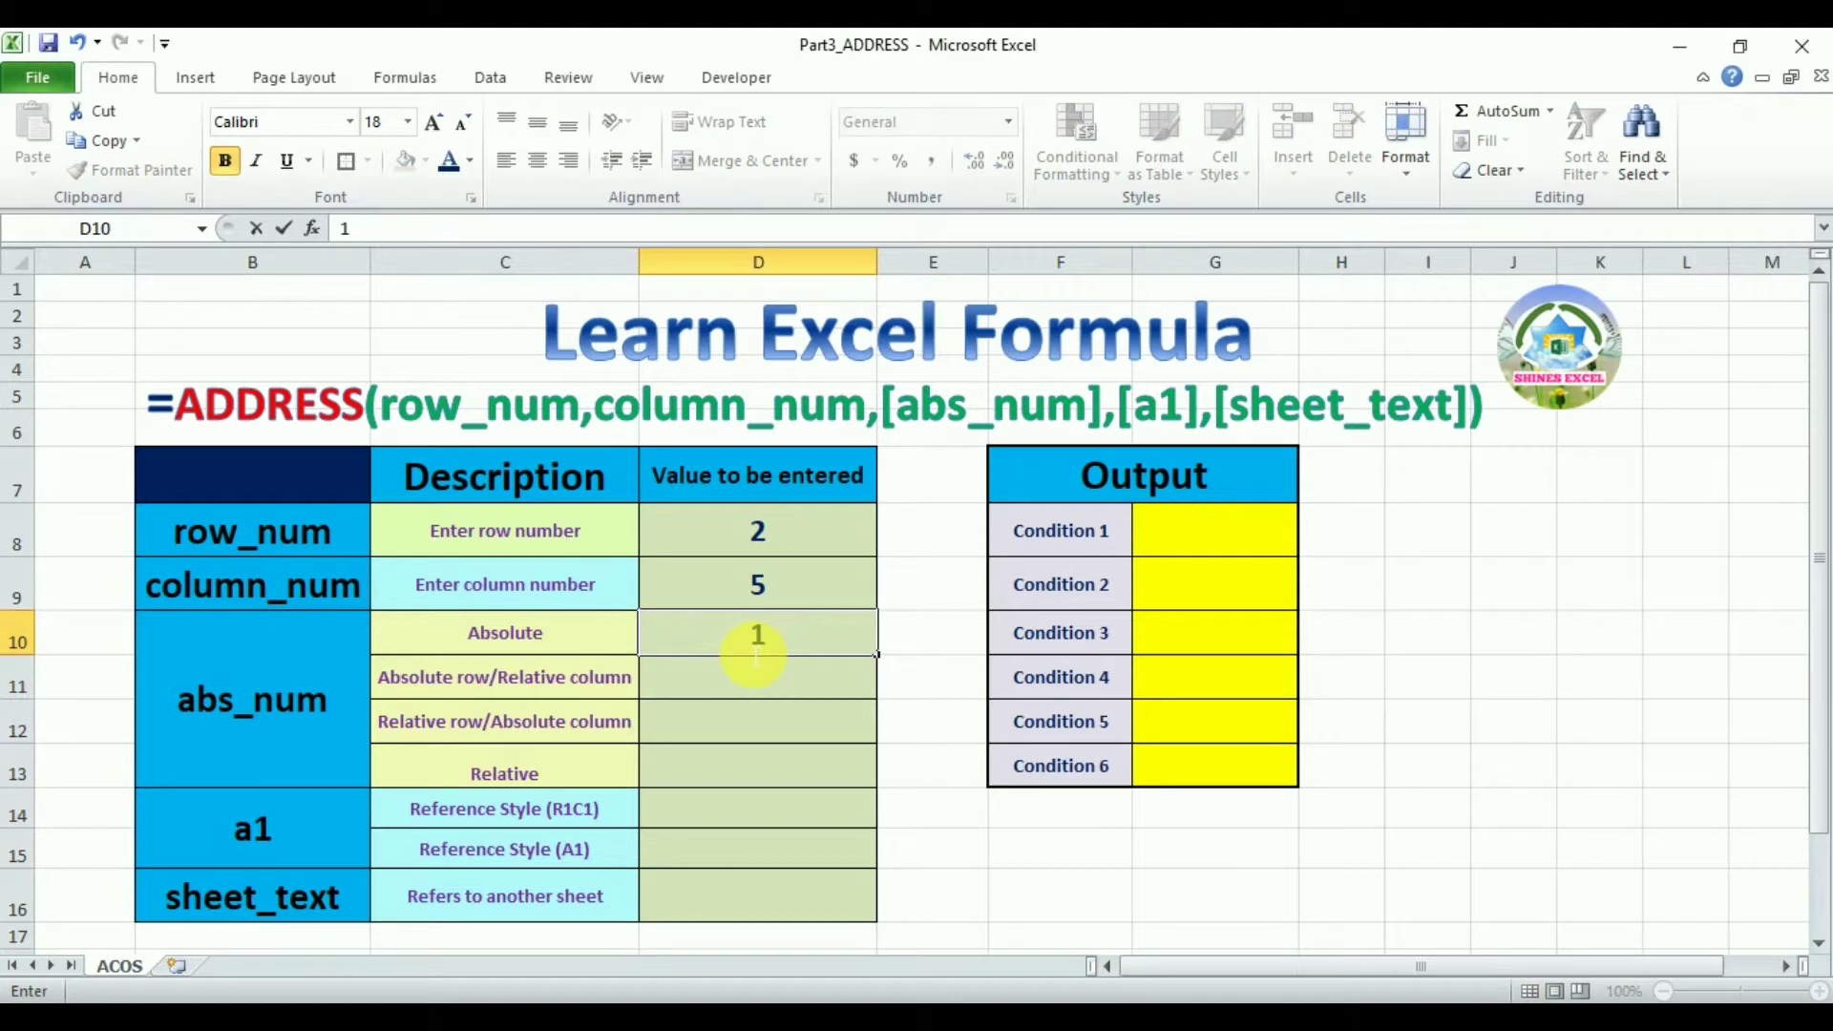
key(Return)
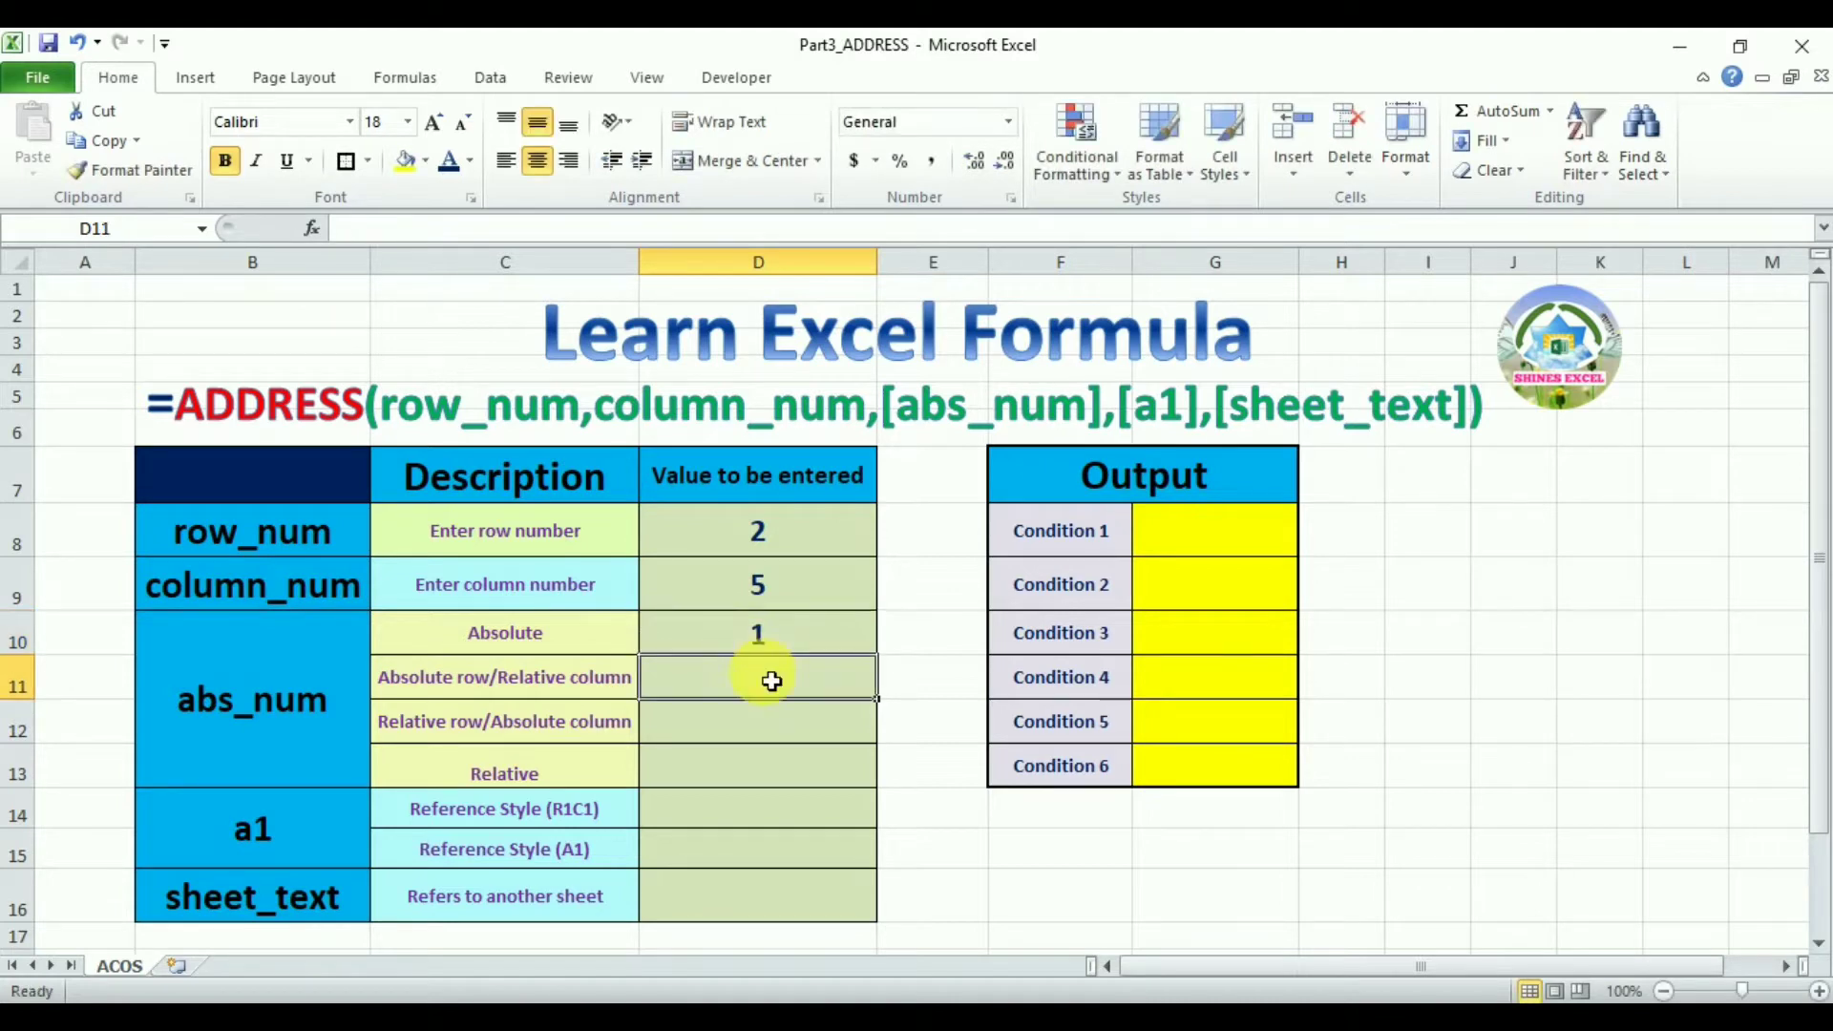
text(2)
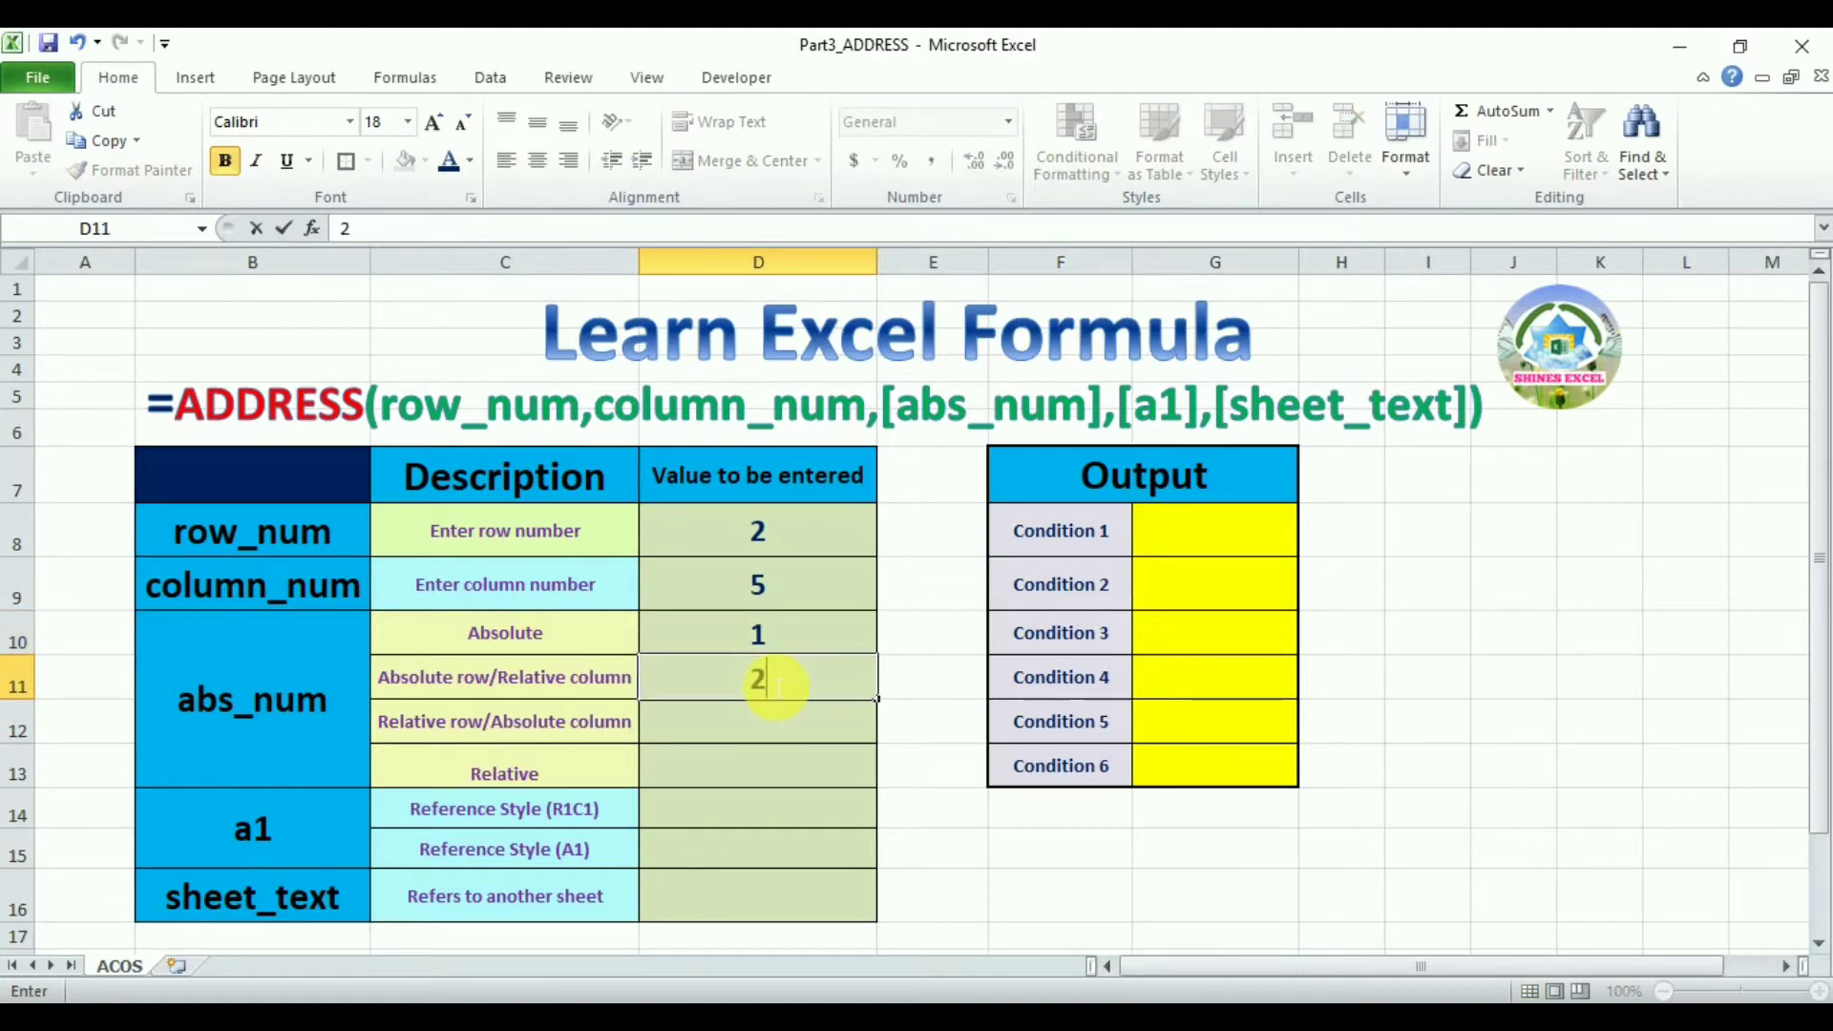
key(Return)
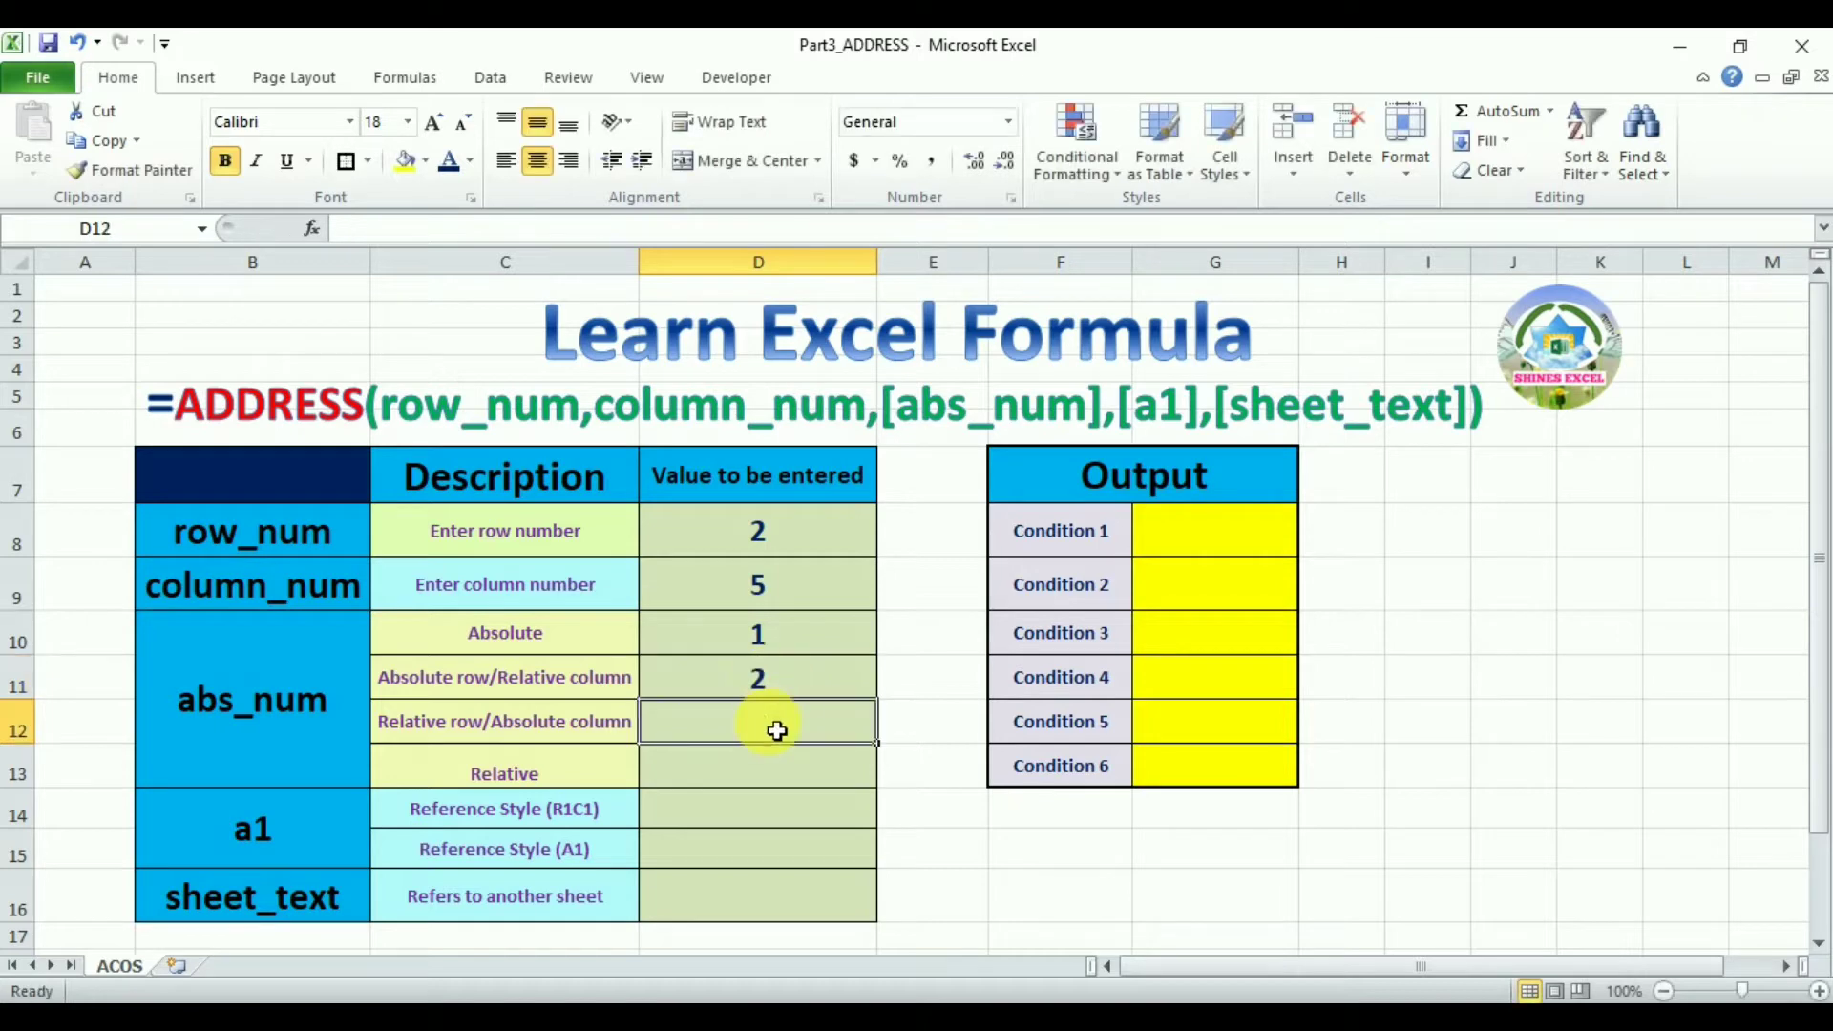
text(3)
key(Return)
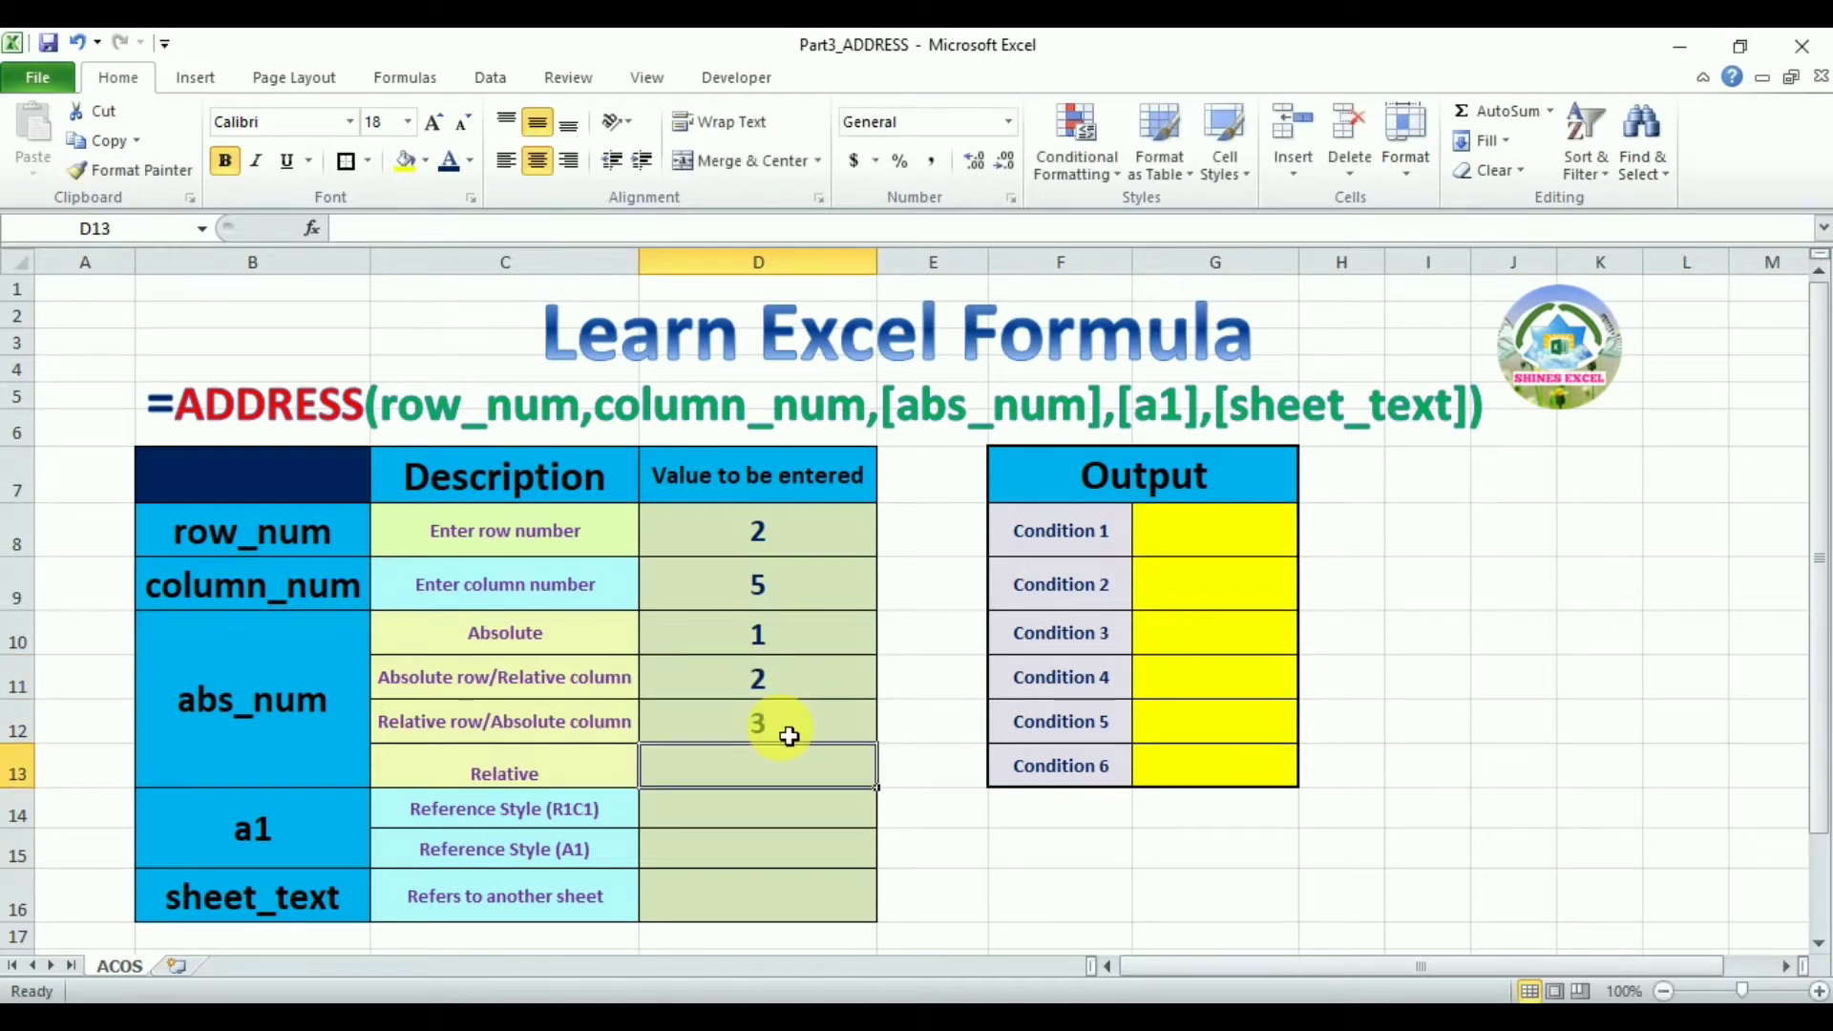
text(4)
key(Return)
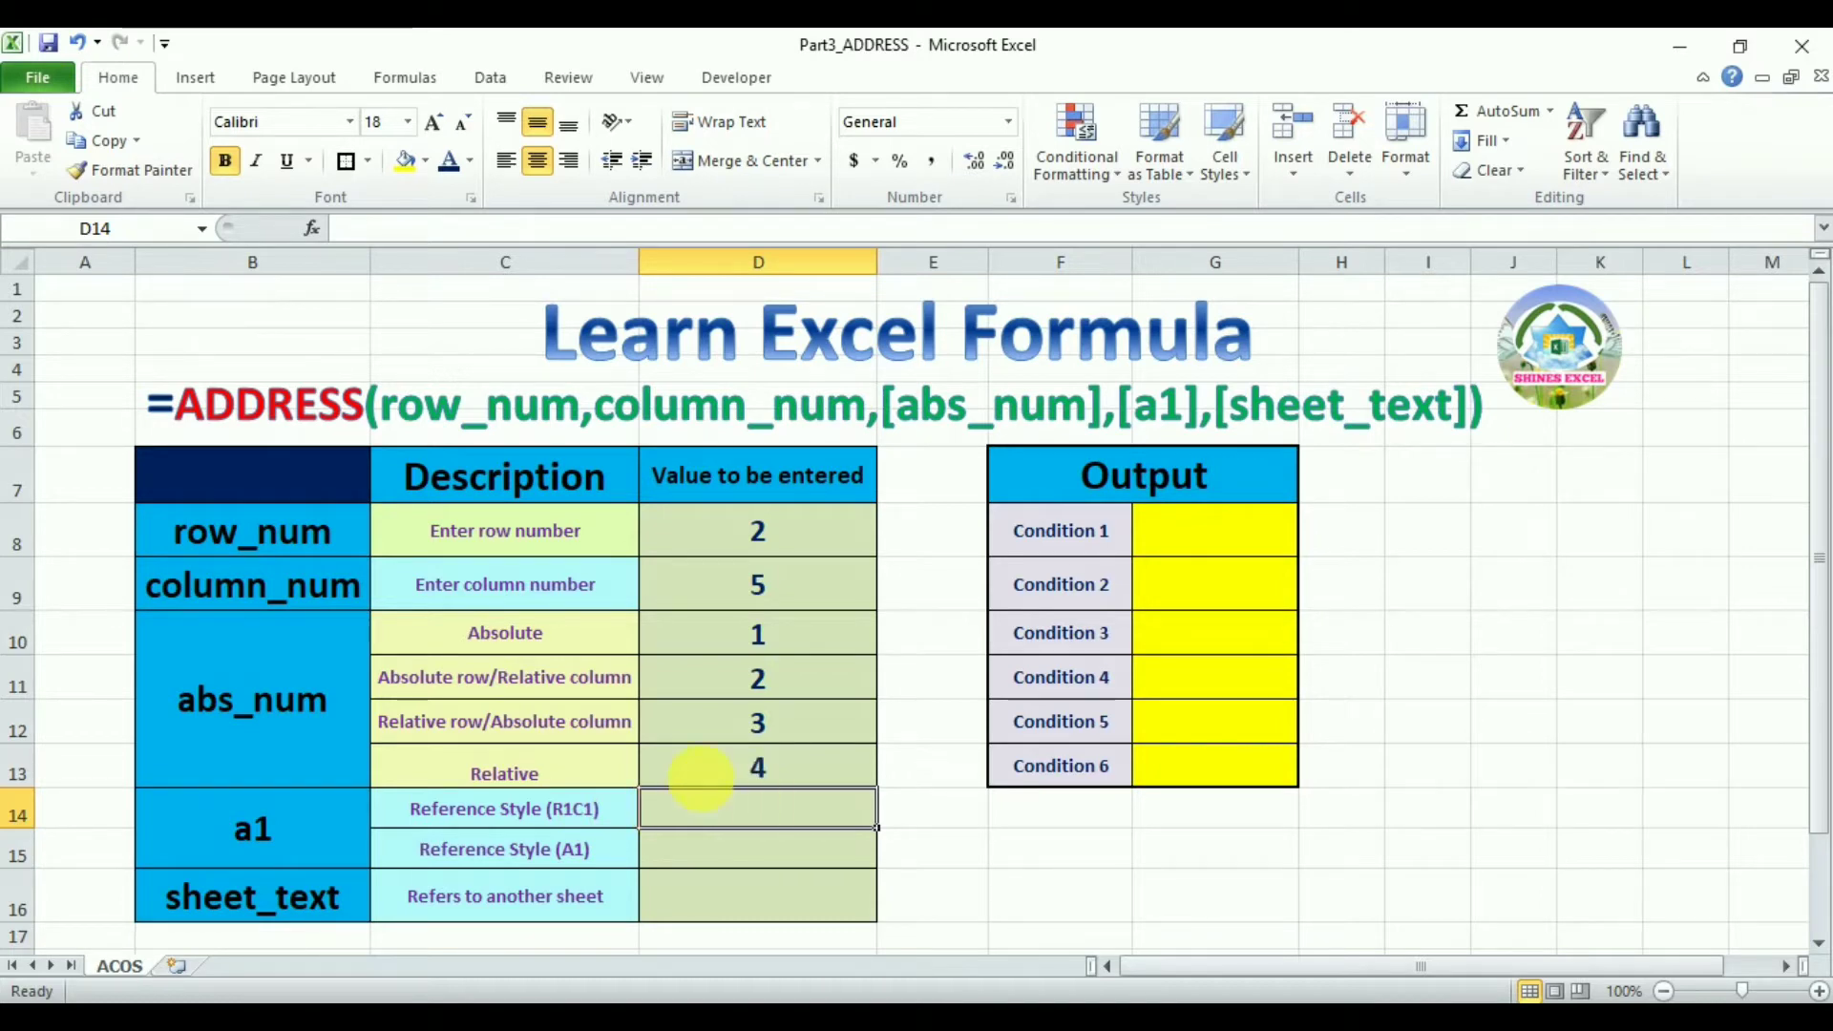
Enter J8 as a note in cell J8 and center-align it
click(1537, 541)
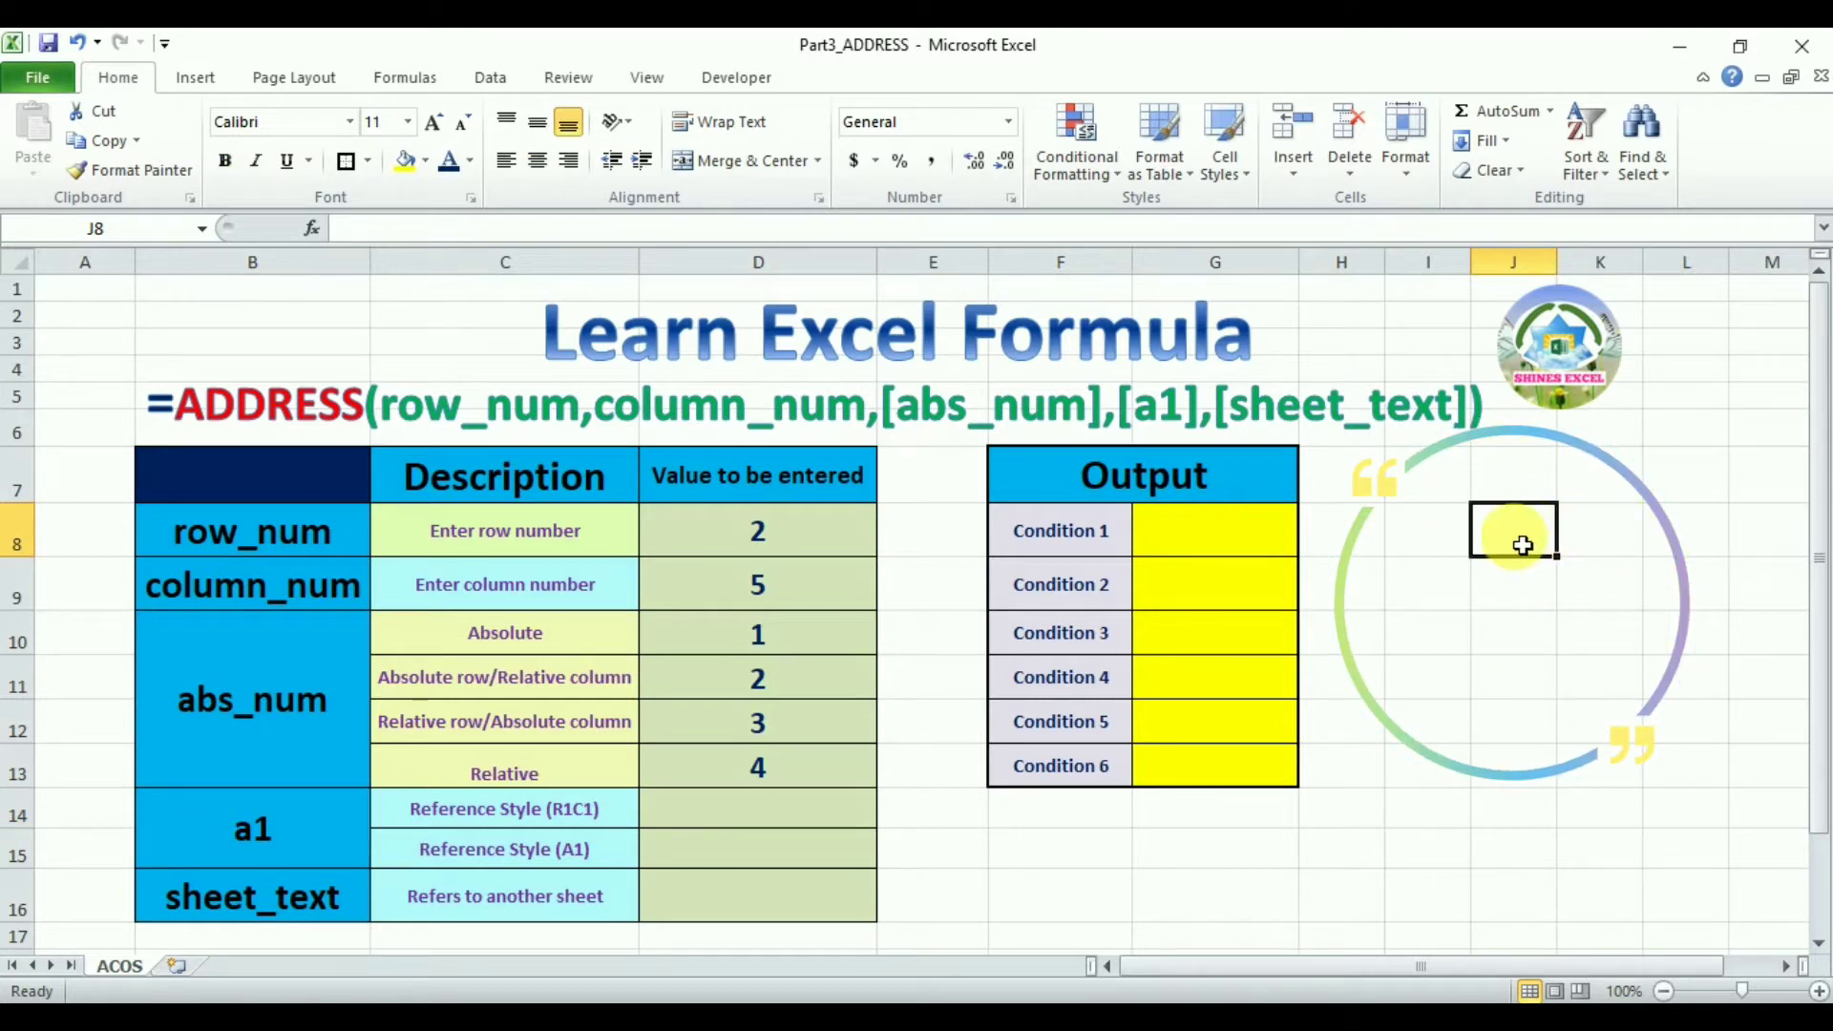
text(J8)
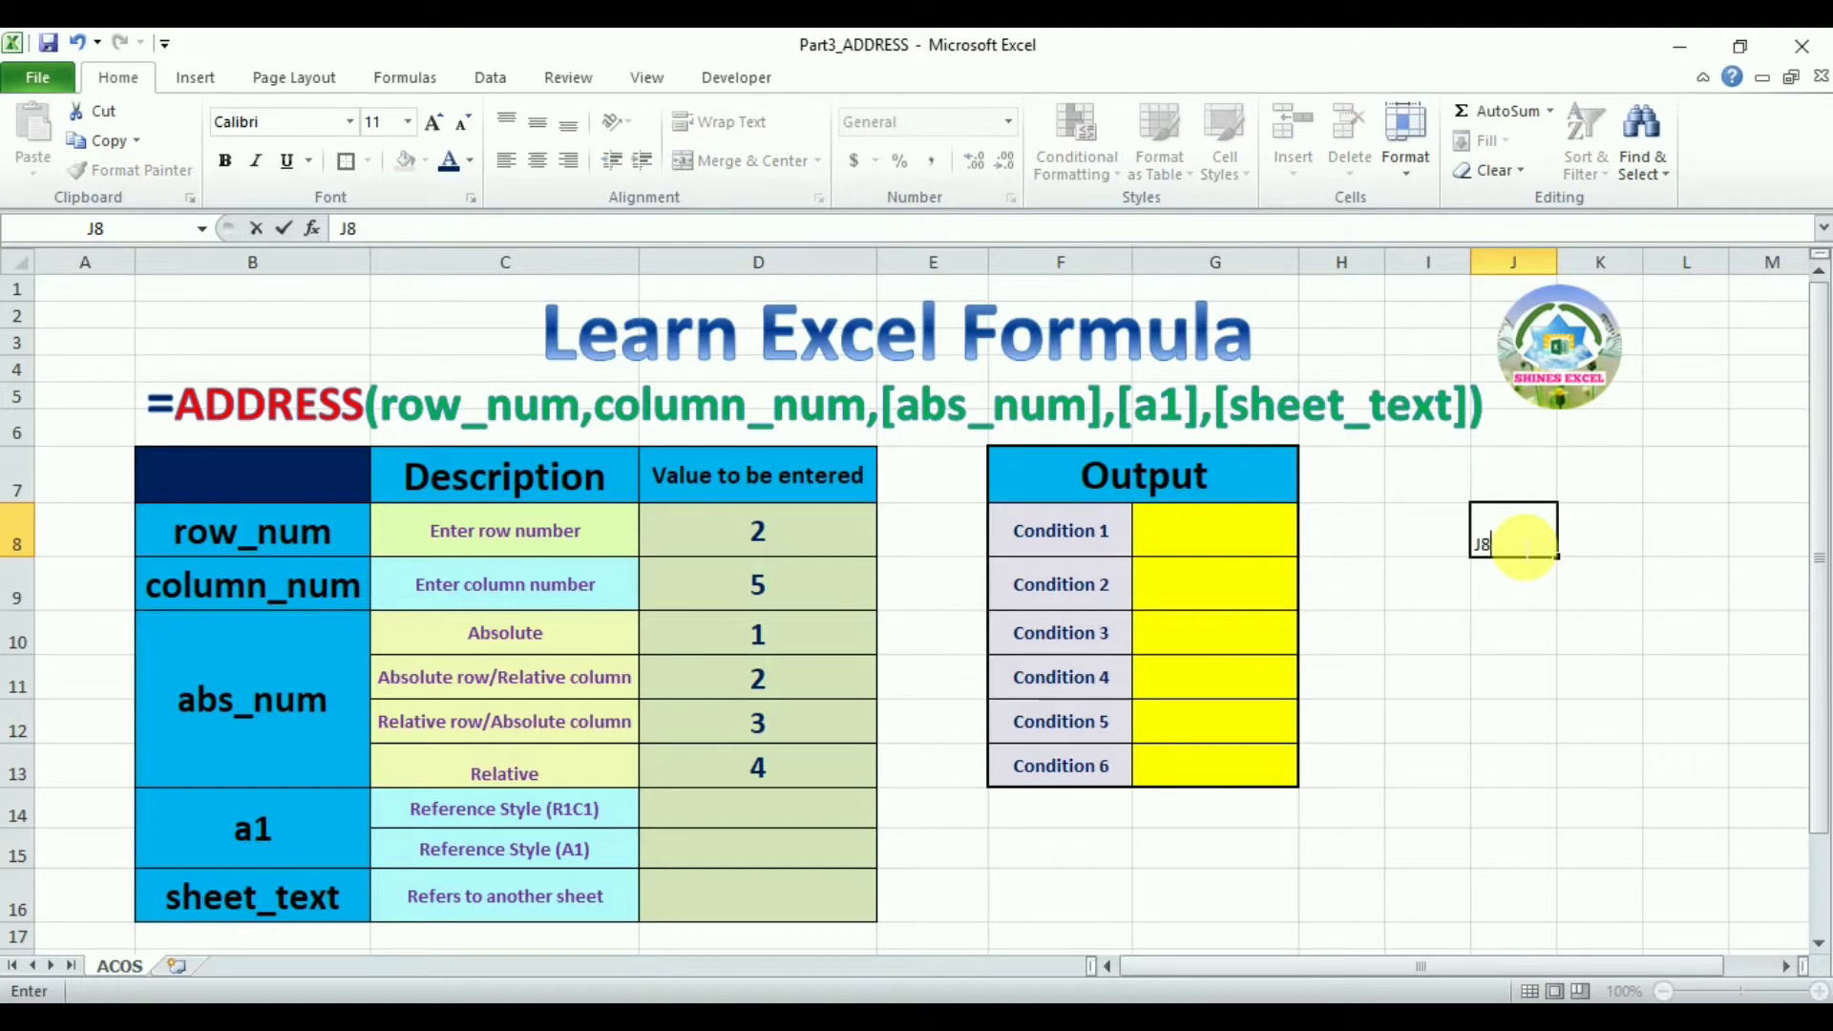
key(Return)
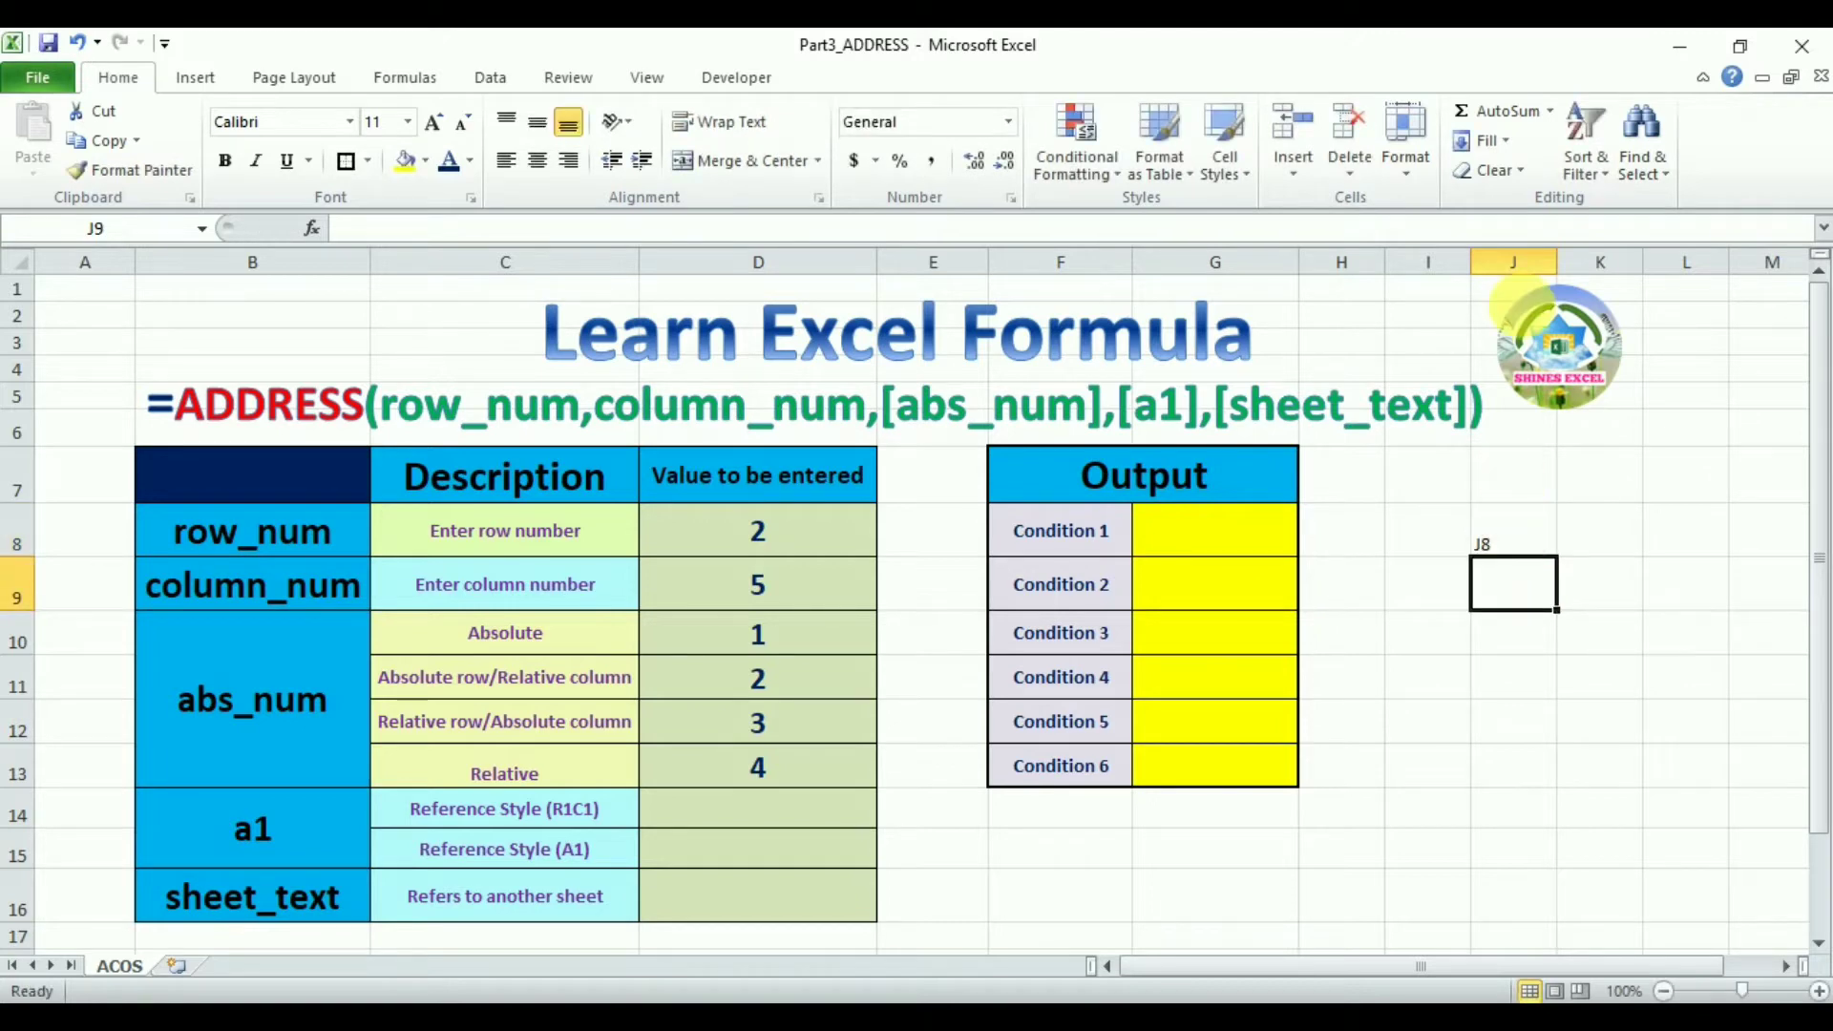
click(1532, 543)
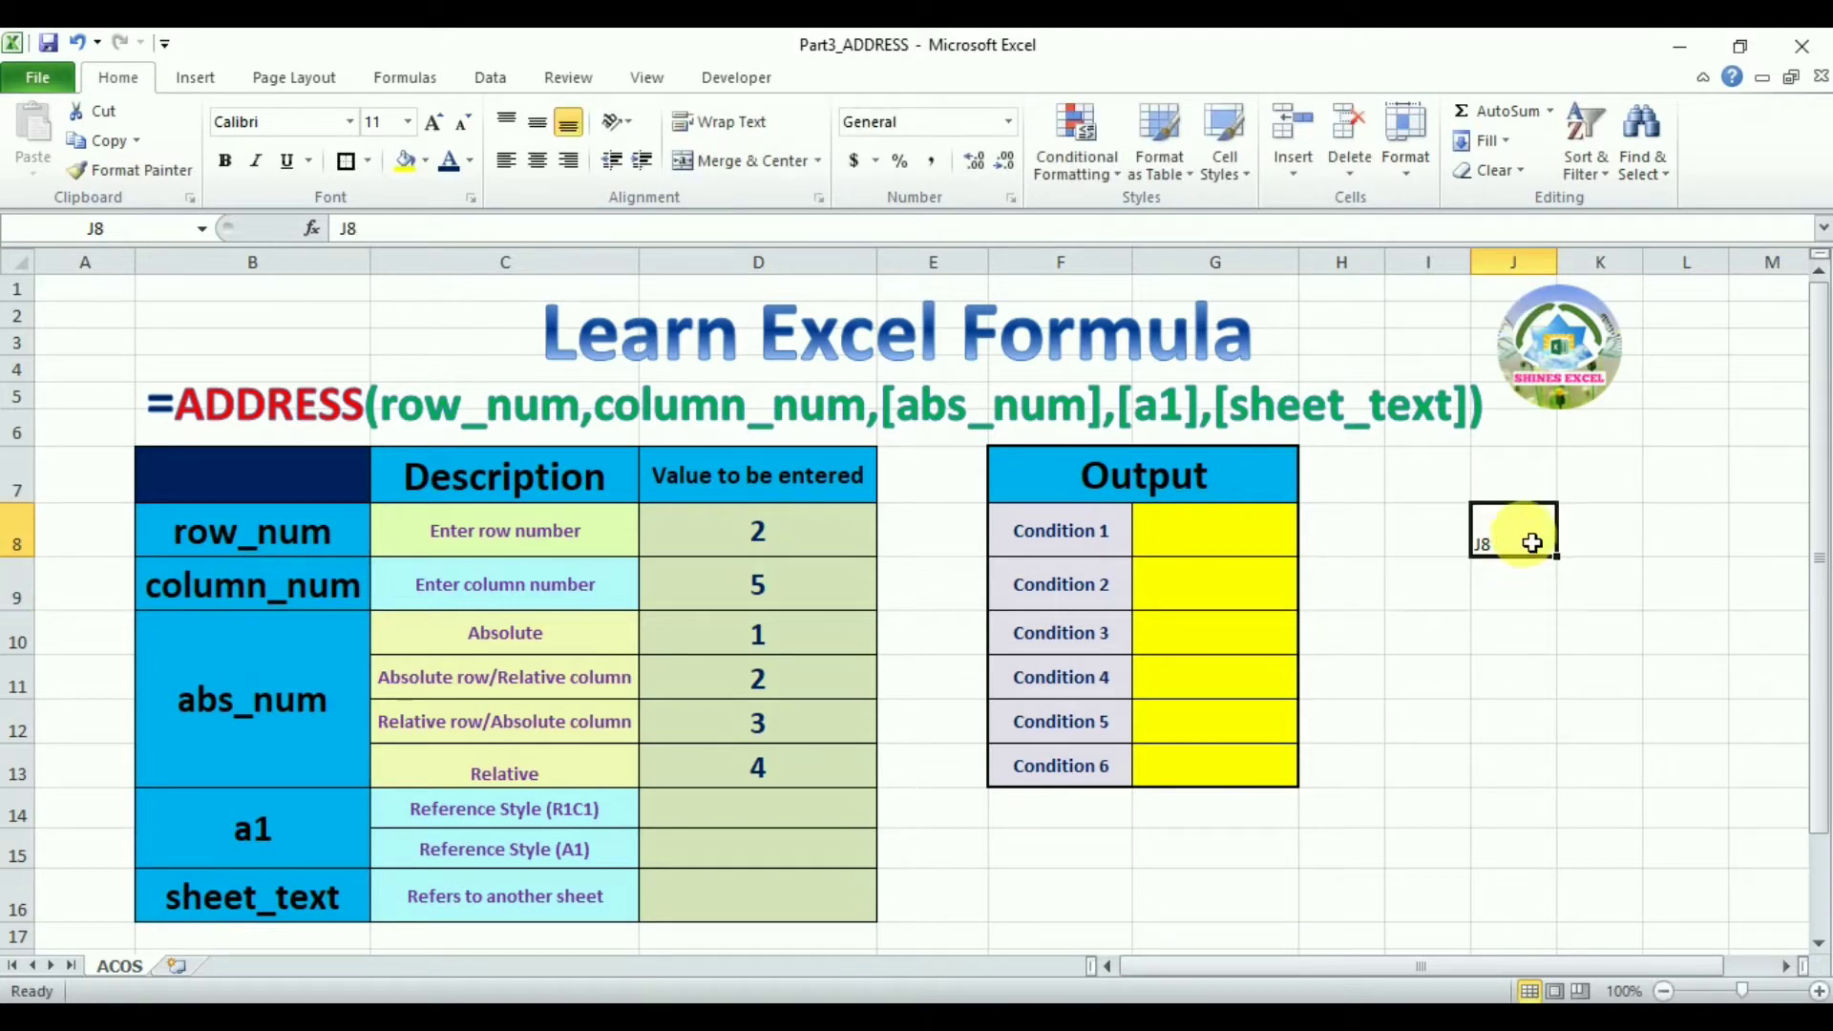
click(542, 168)
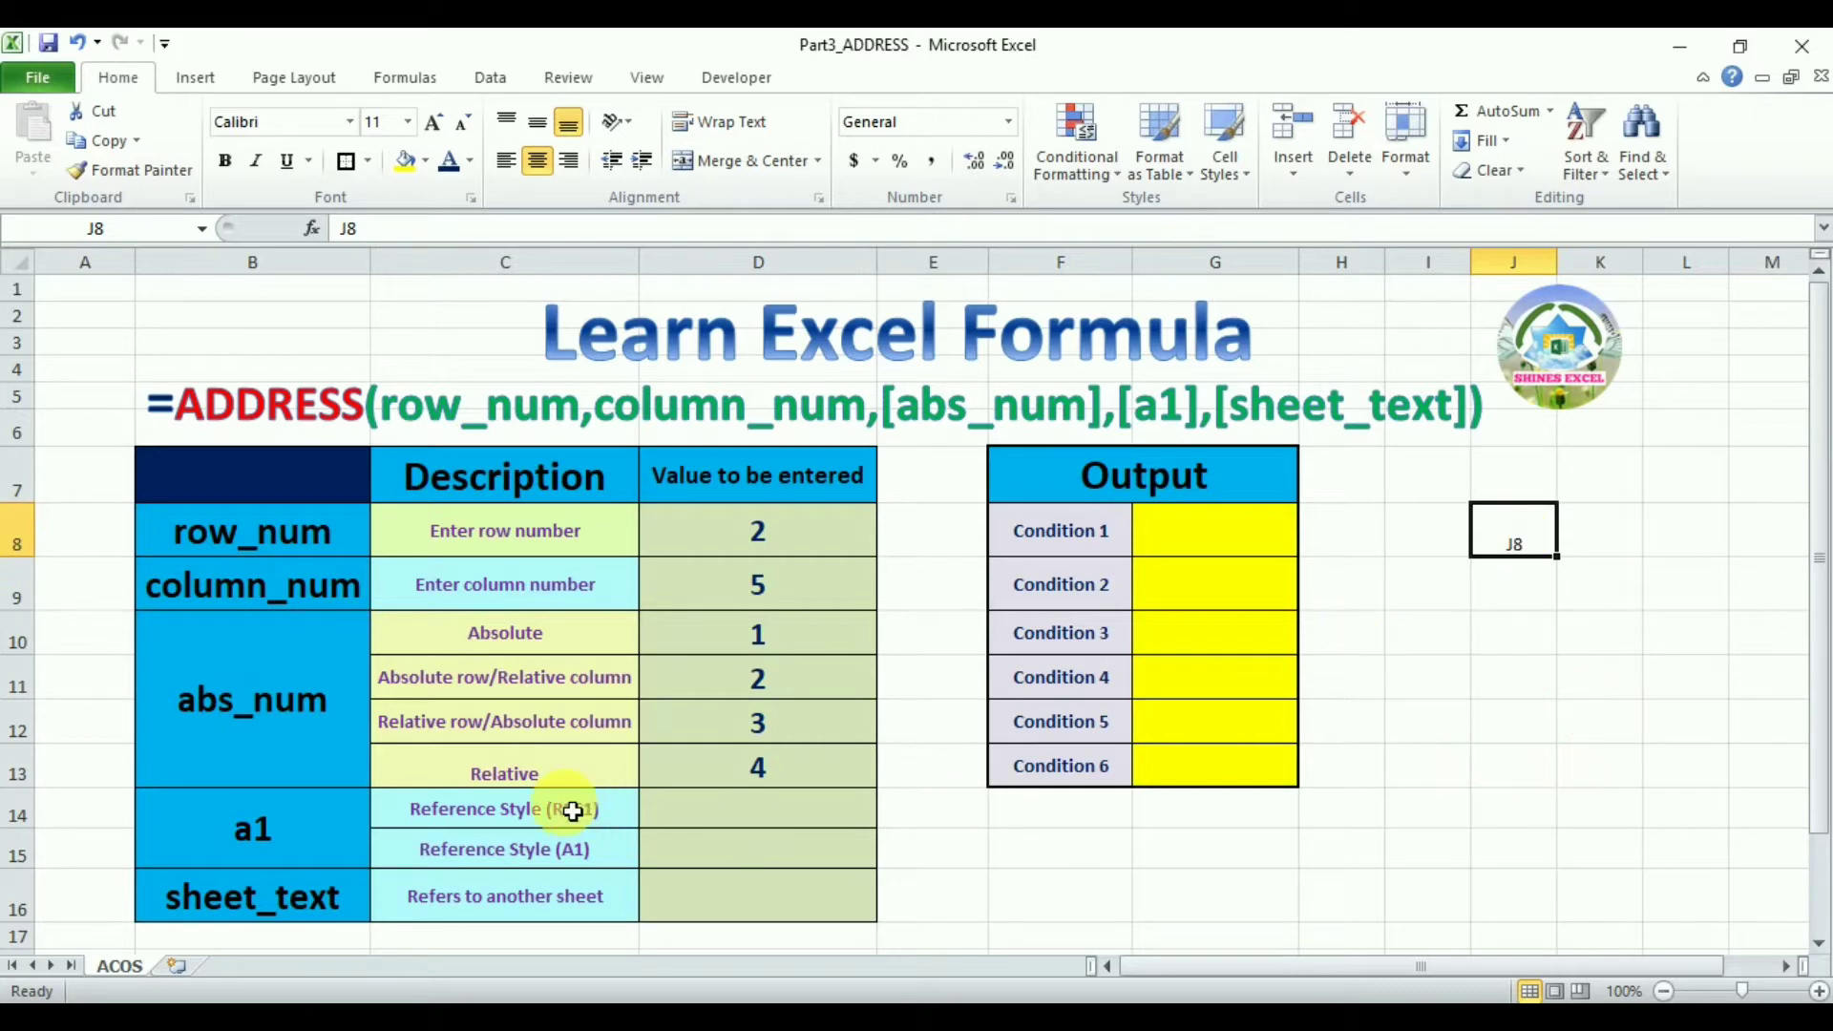
Enter 0 for reference style R1C1 and 1 for reference style A1
click(736, 816)
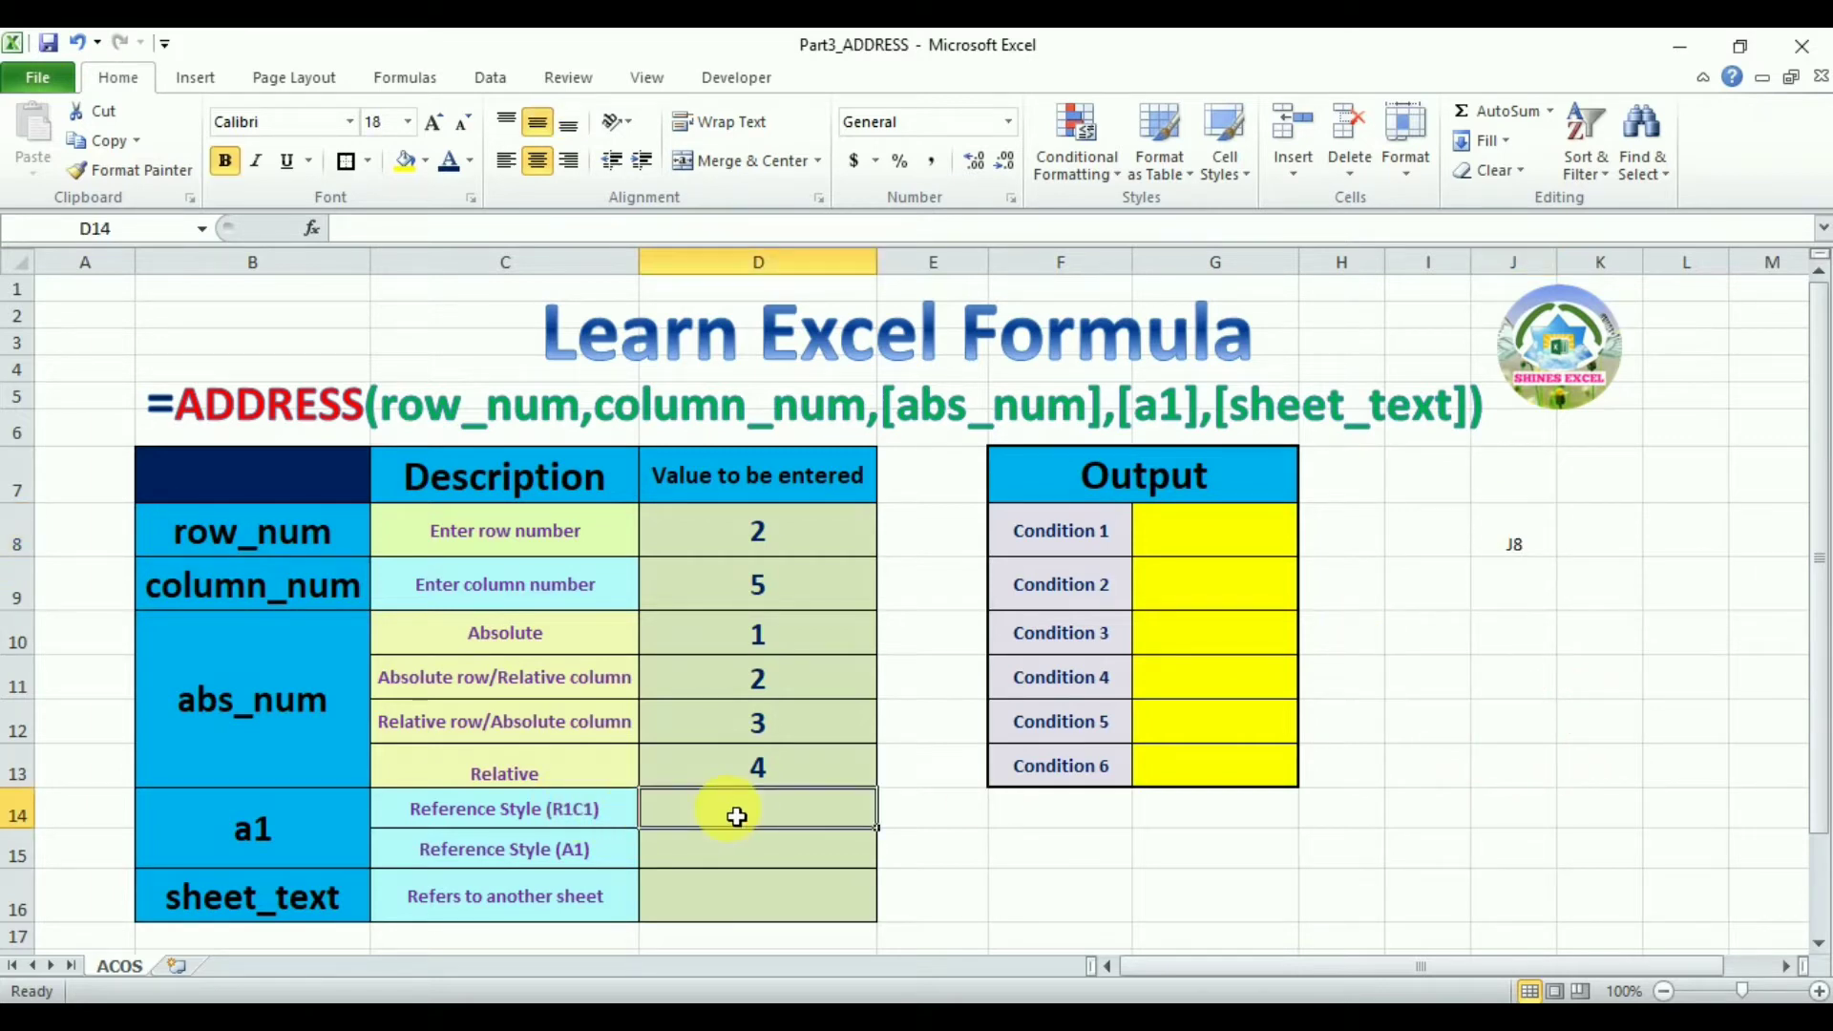
text(0)
key(Return)
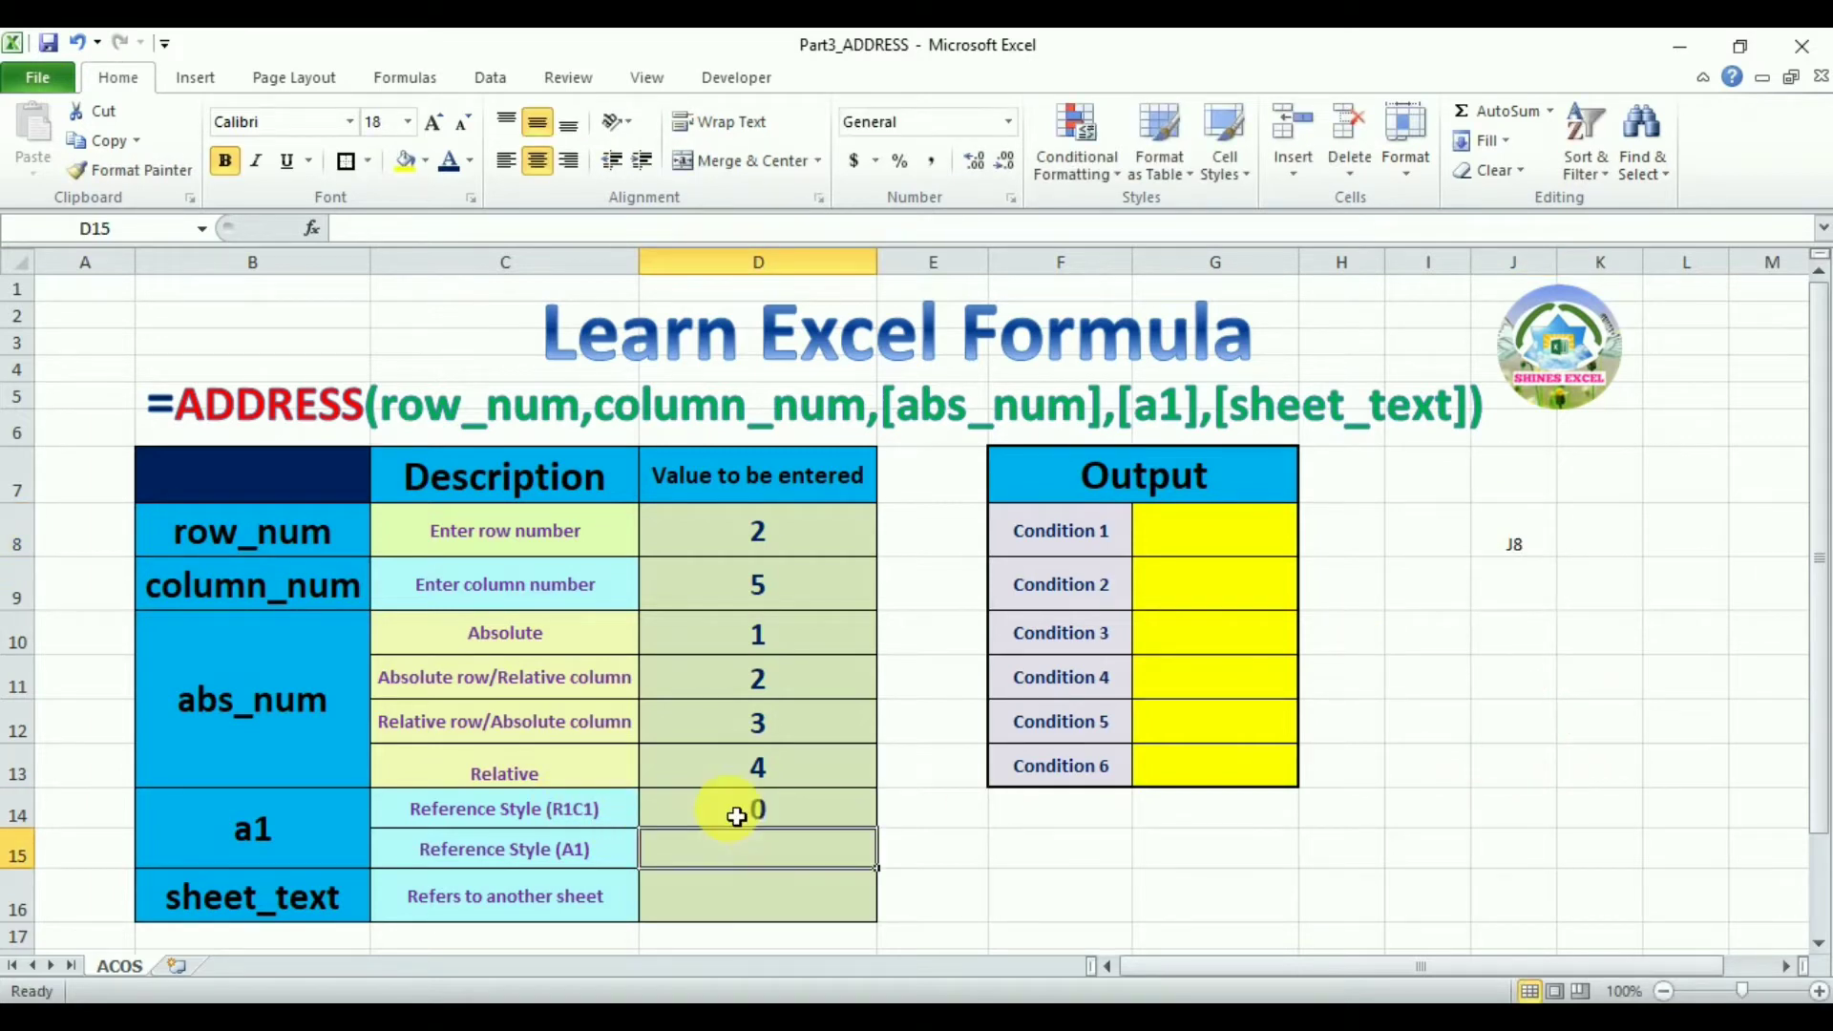
text(1)
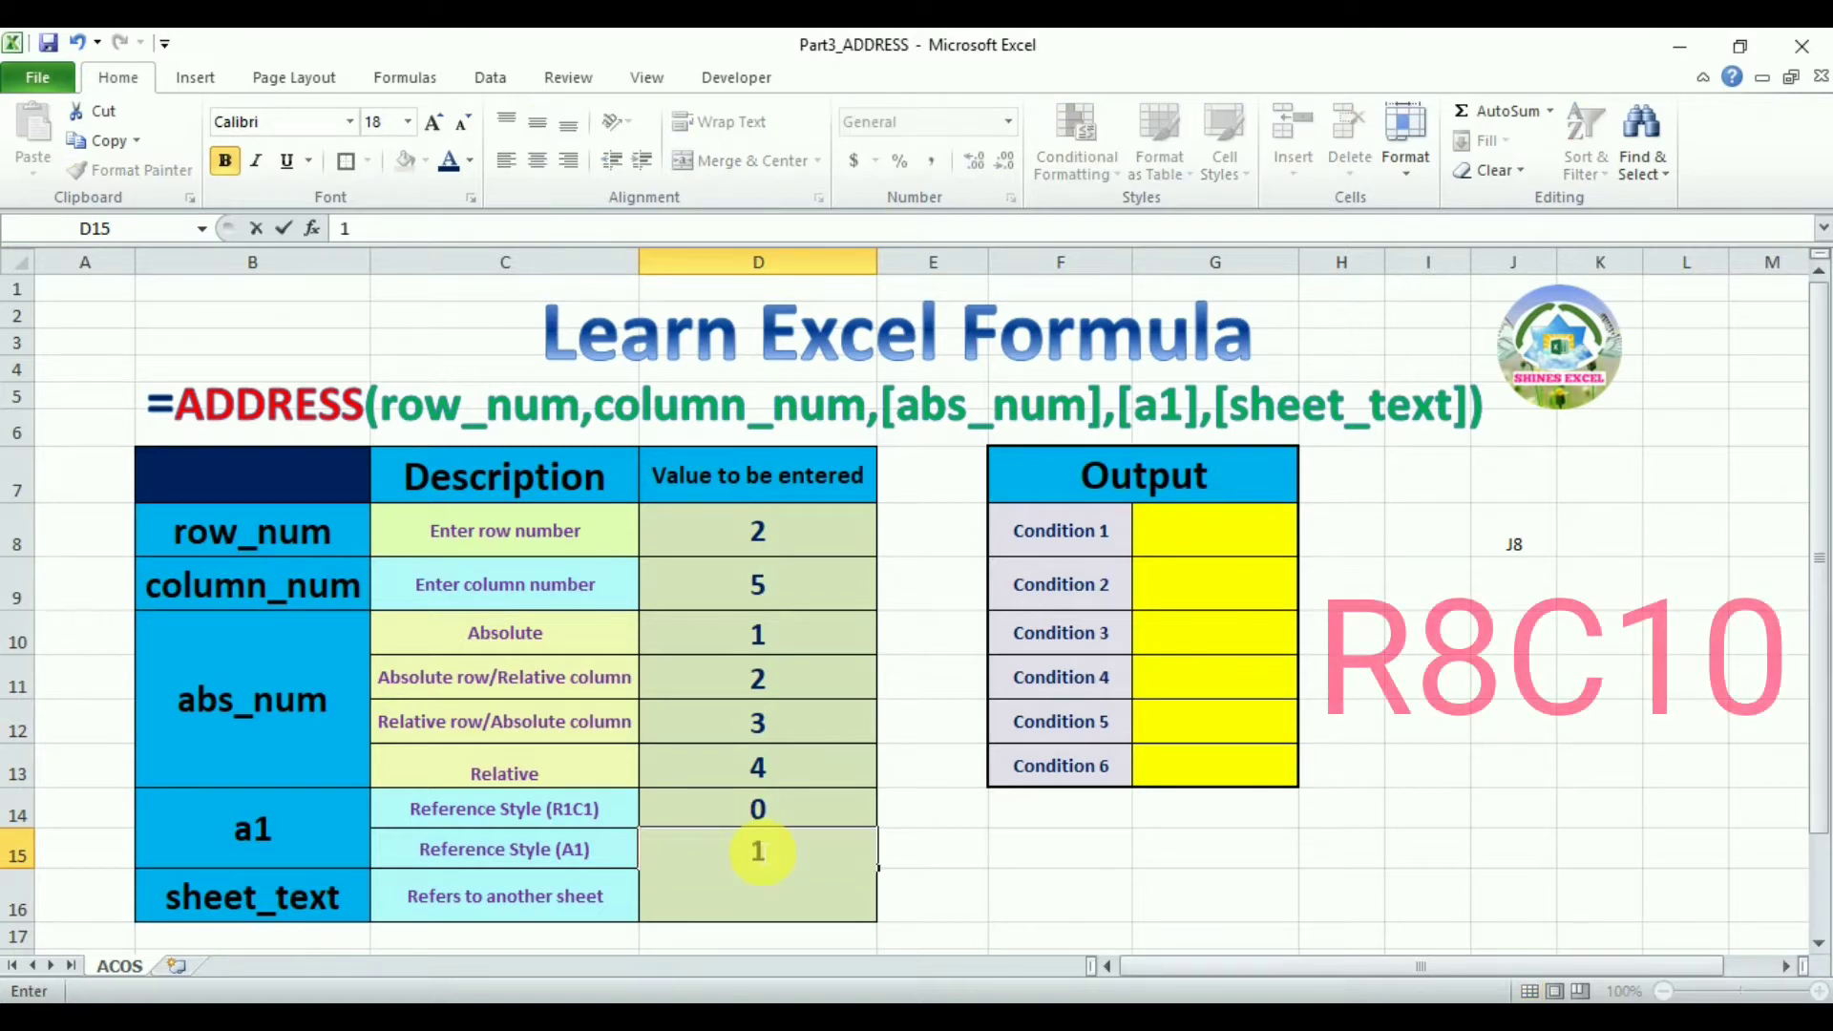
key(Return)
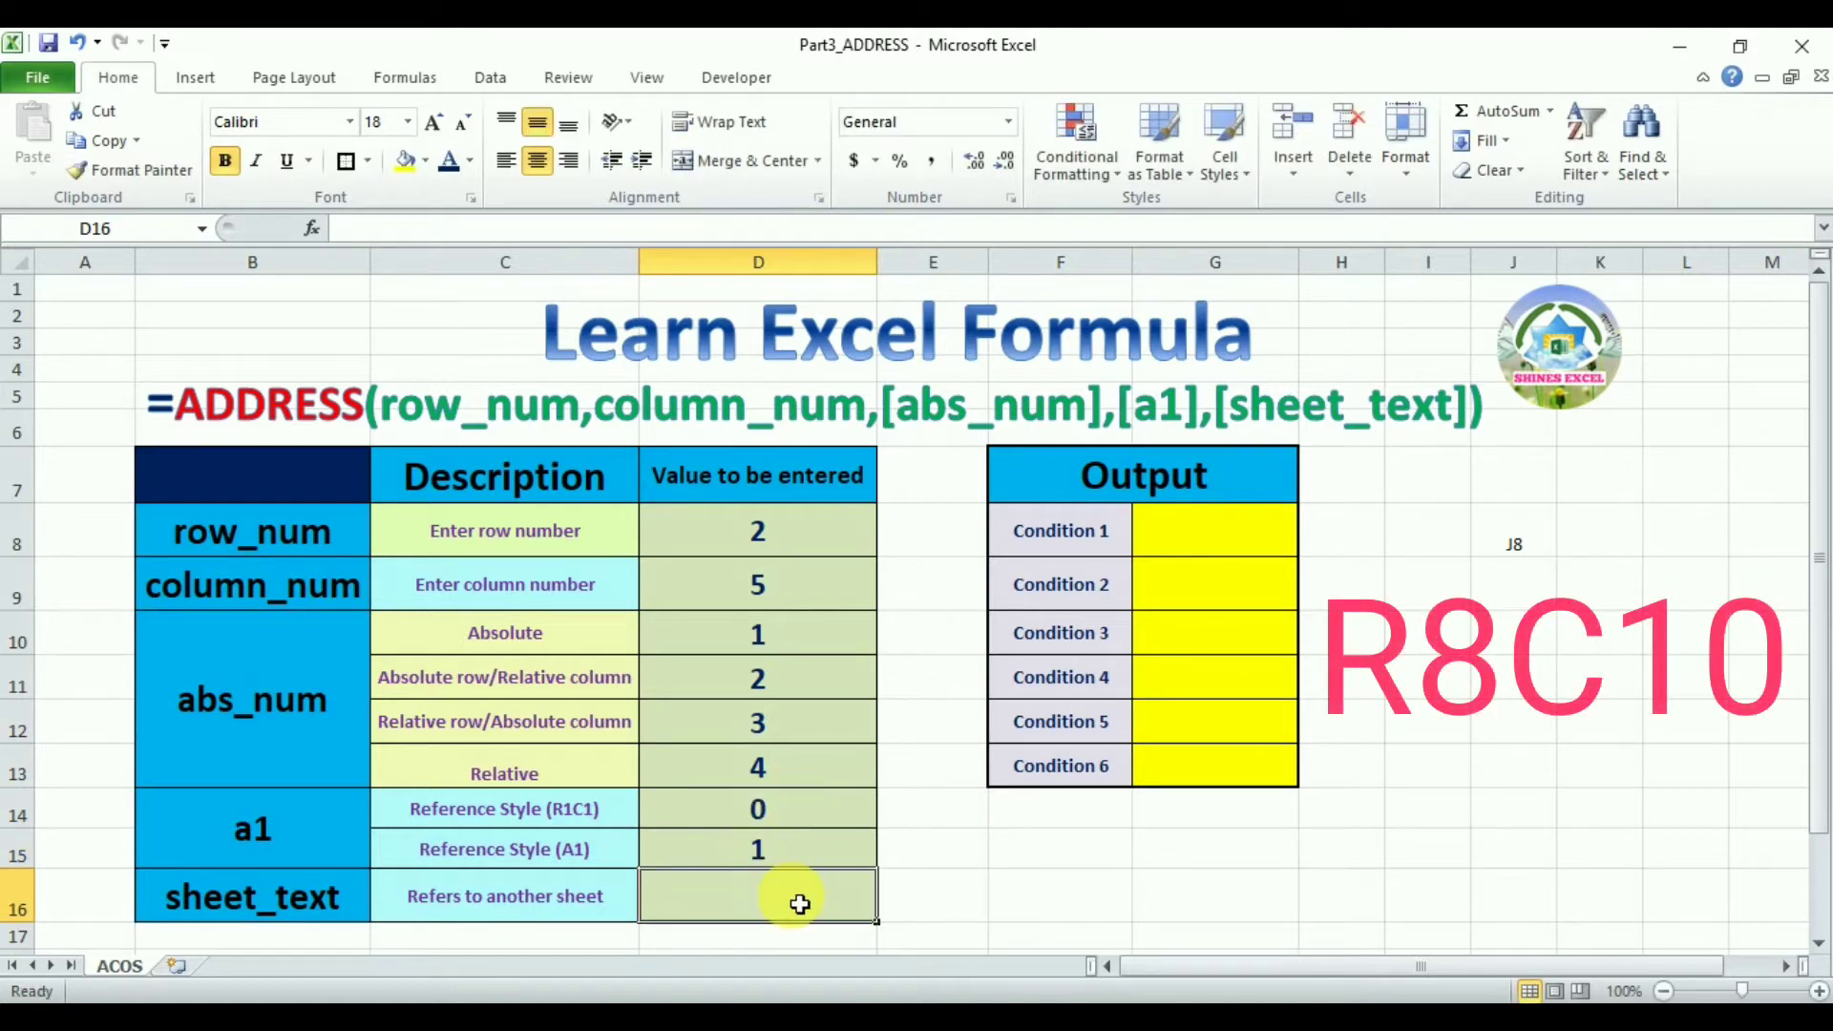
Replace the reference style values with FALSE for R1C1 and TRUE for A1
click(798, 821)
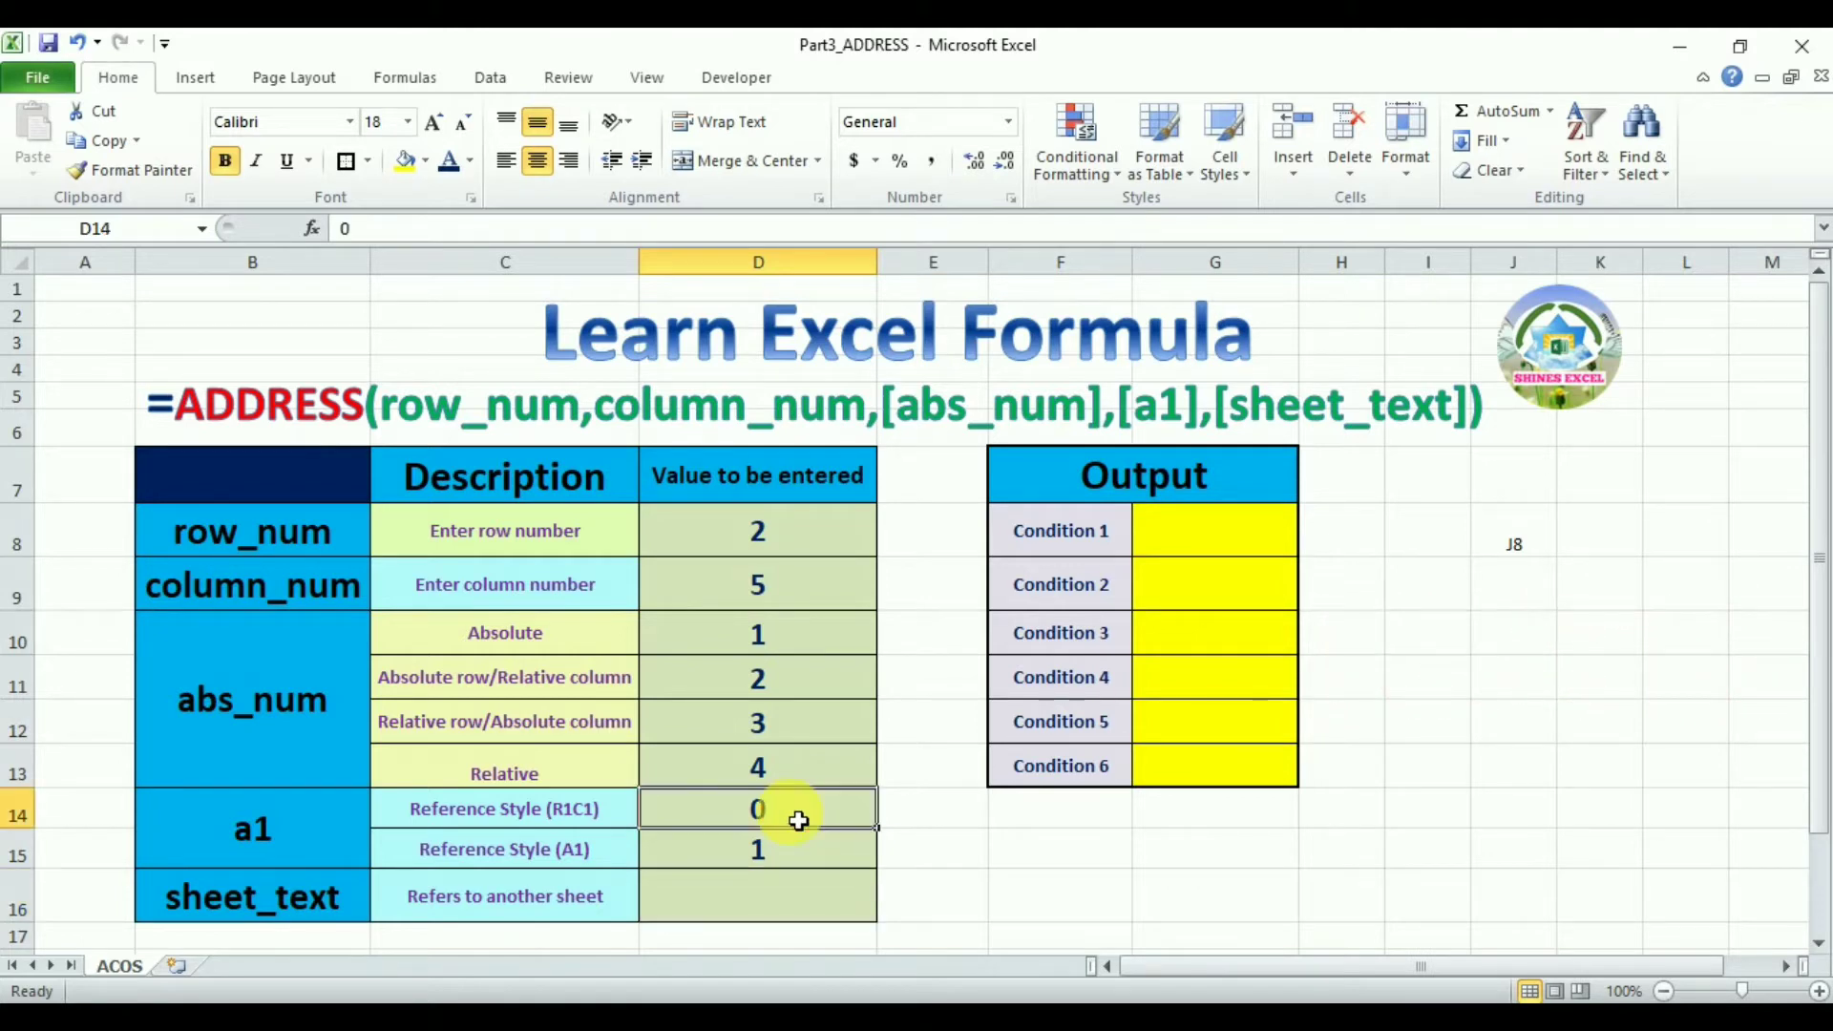
text(FALSE)
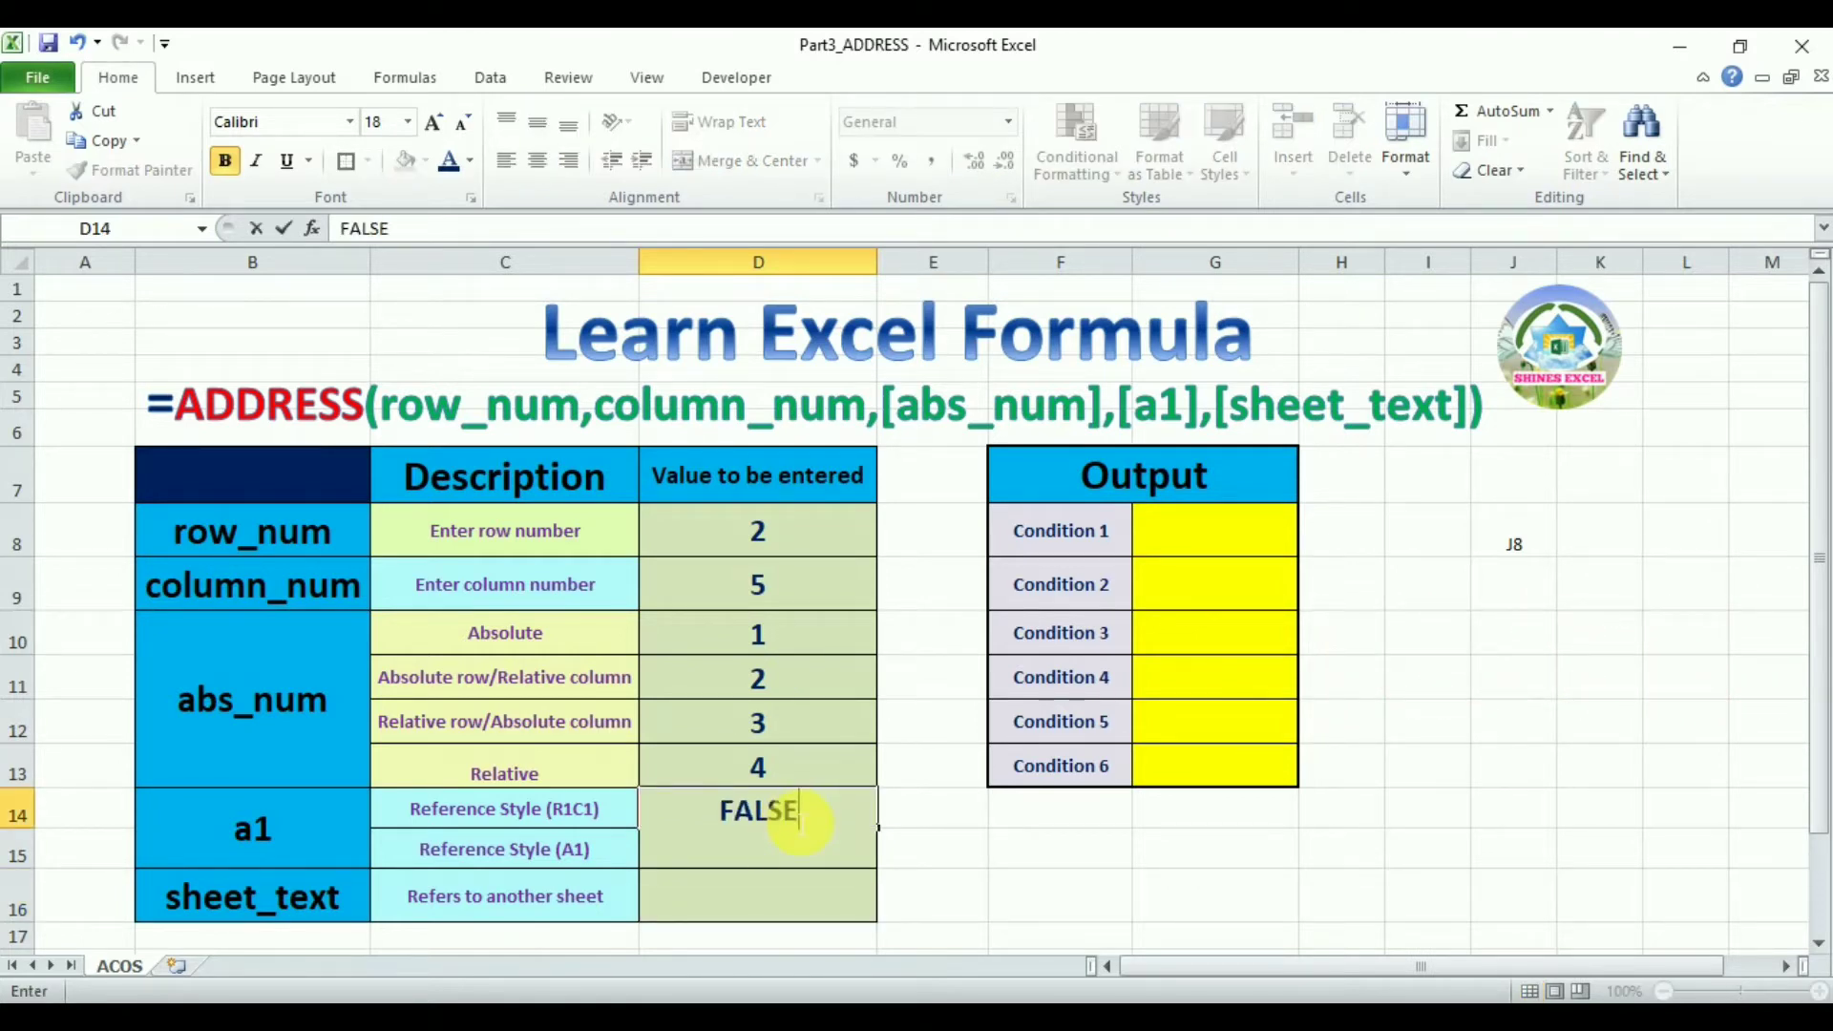
key(Return)
text(TRUE)
key(Return)
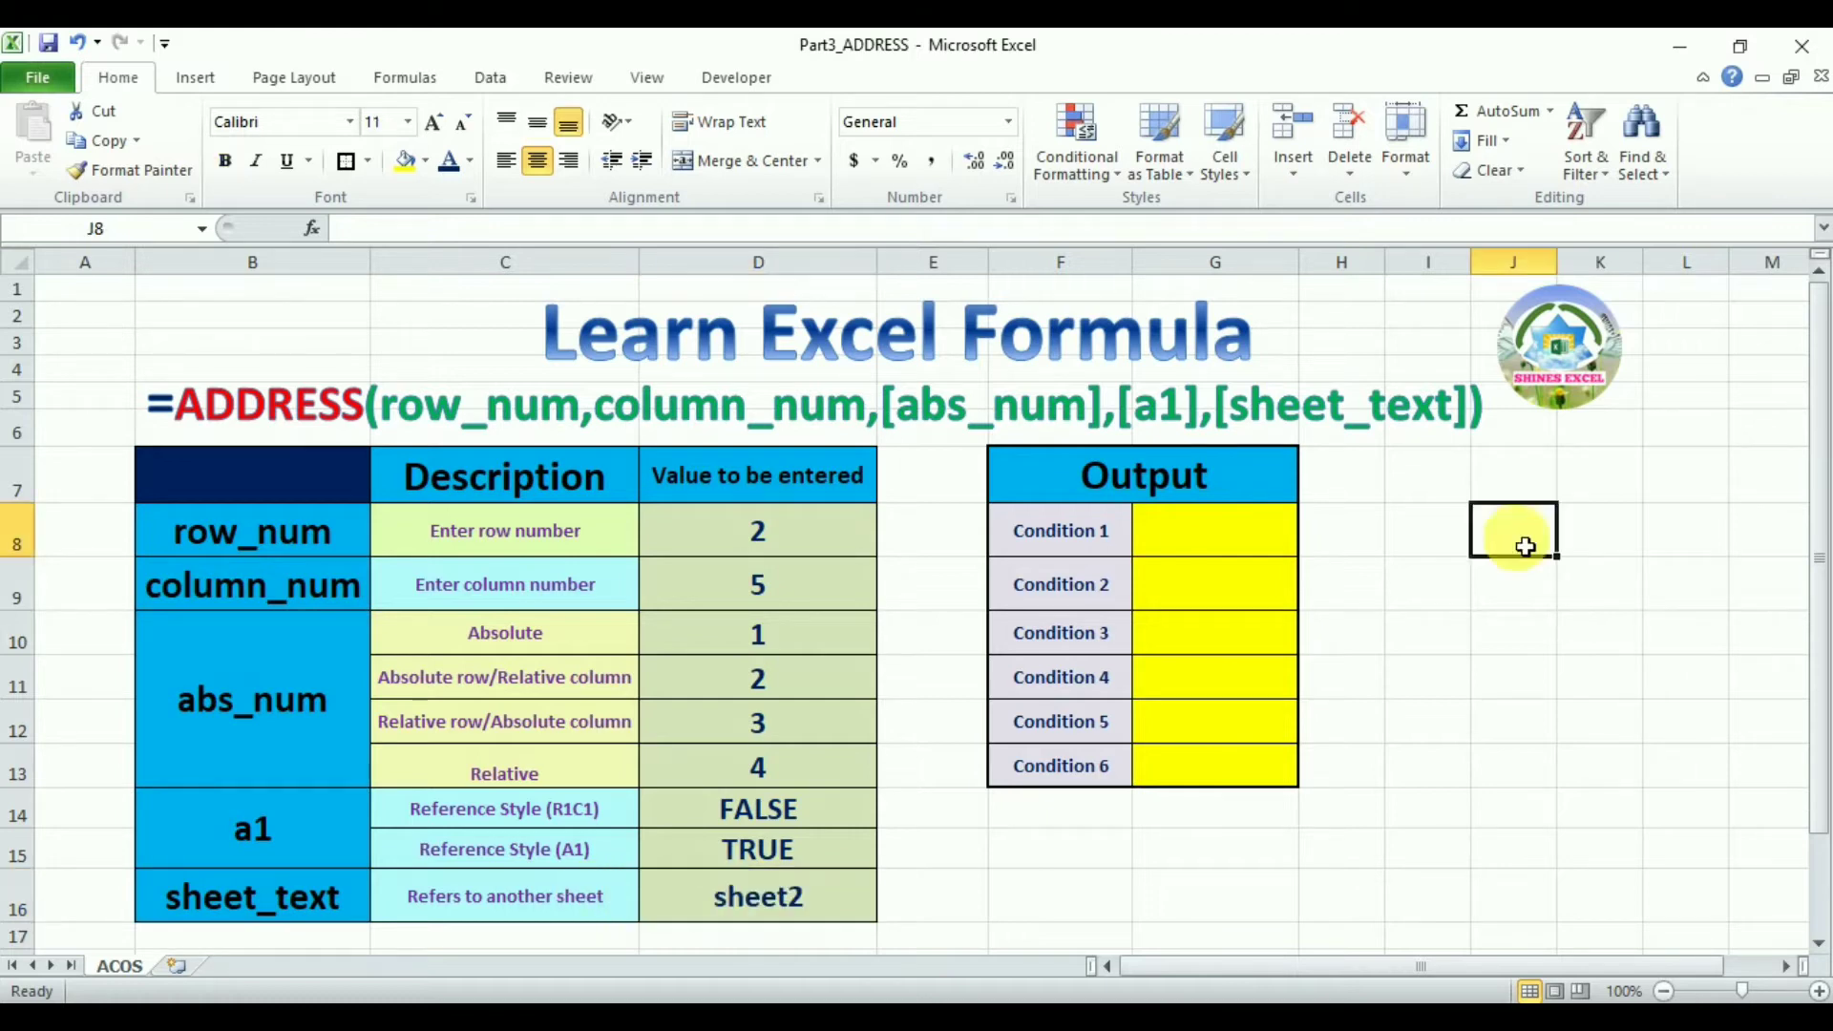
Enter =ADDRESS(D8,D9) for Condition 1, referencing the row and column number cells
click(1226, 538)
text(=add)
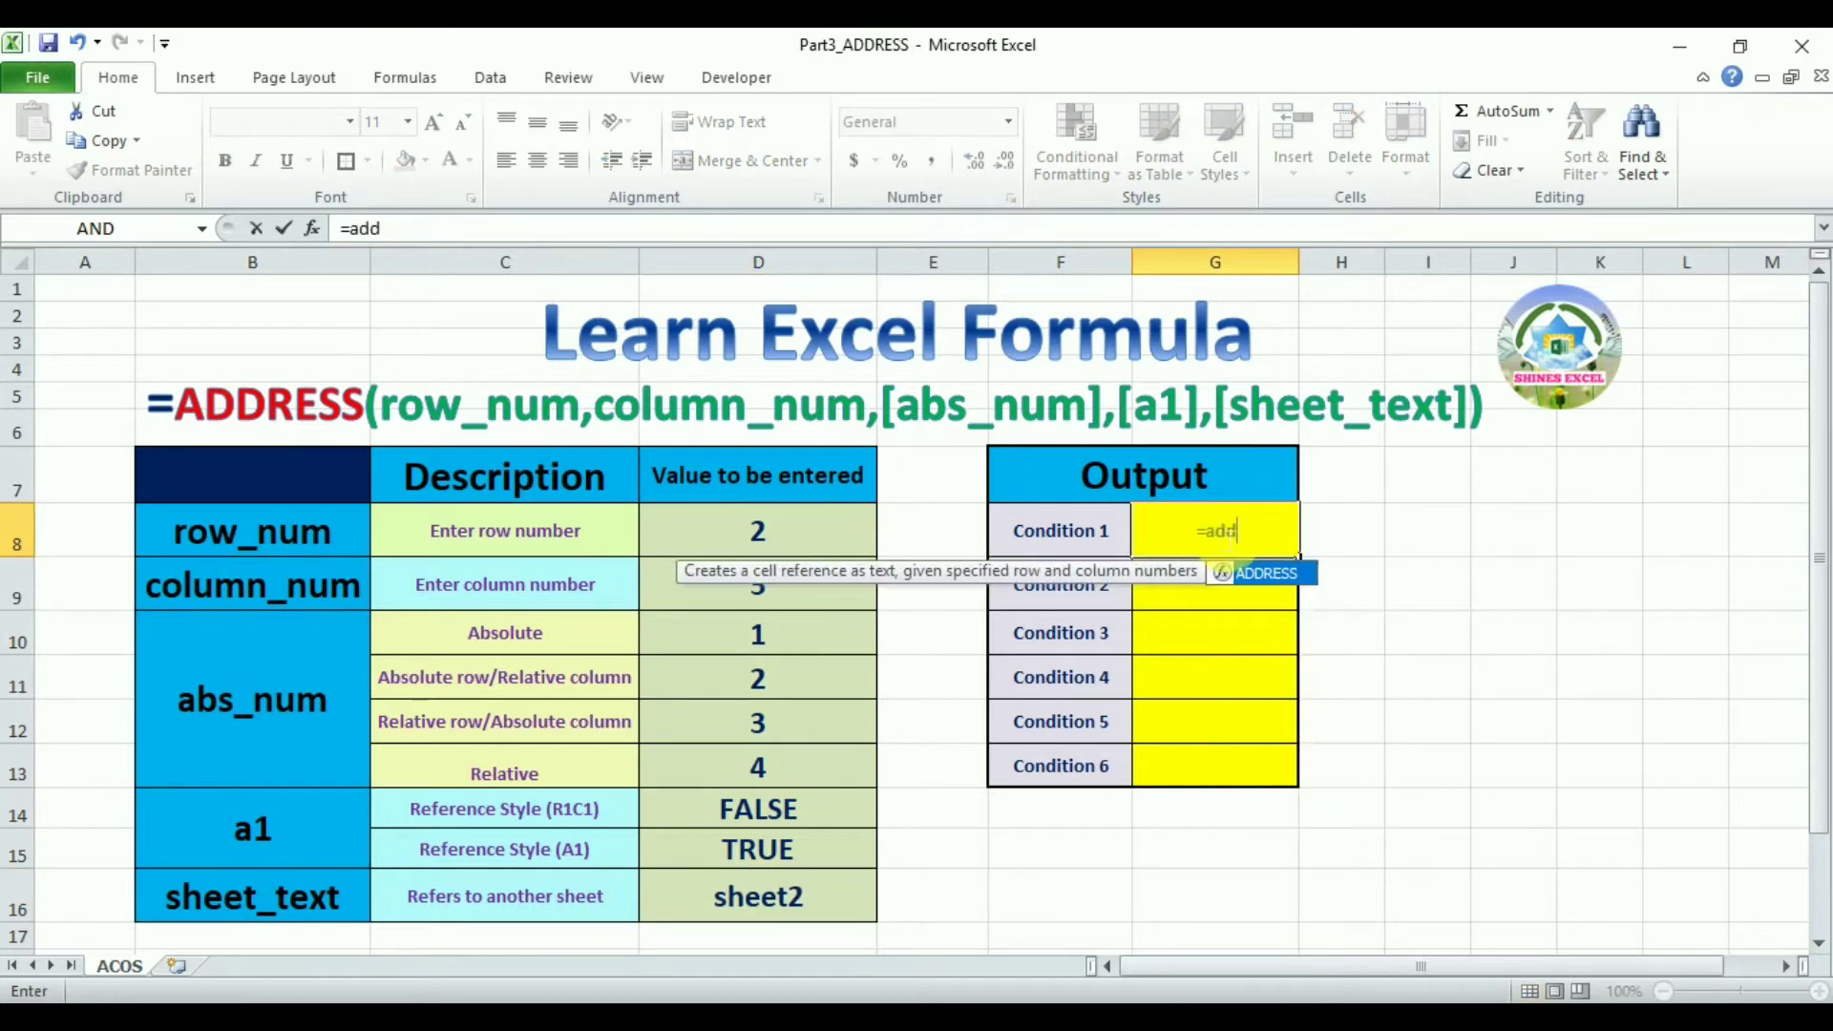
double_click(1280, 577)
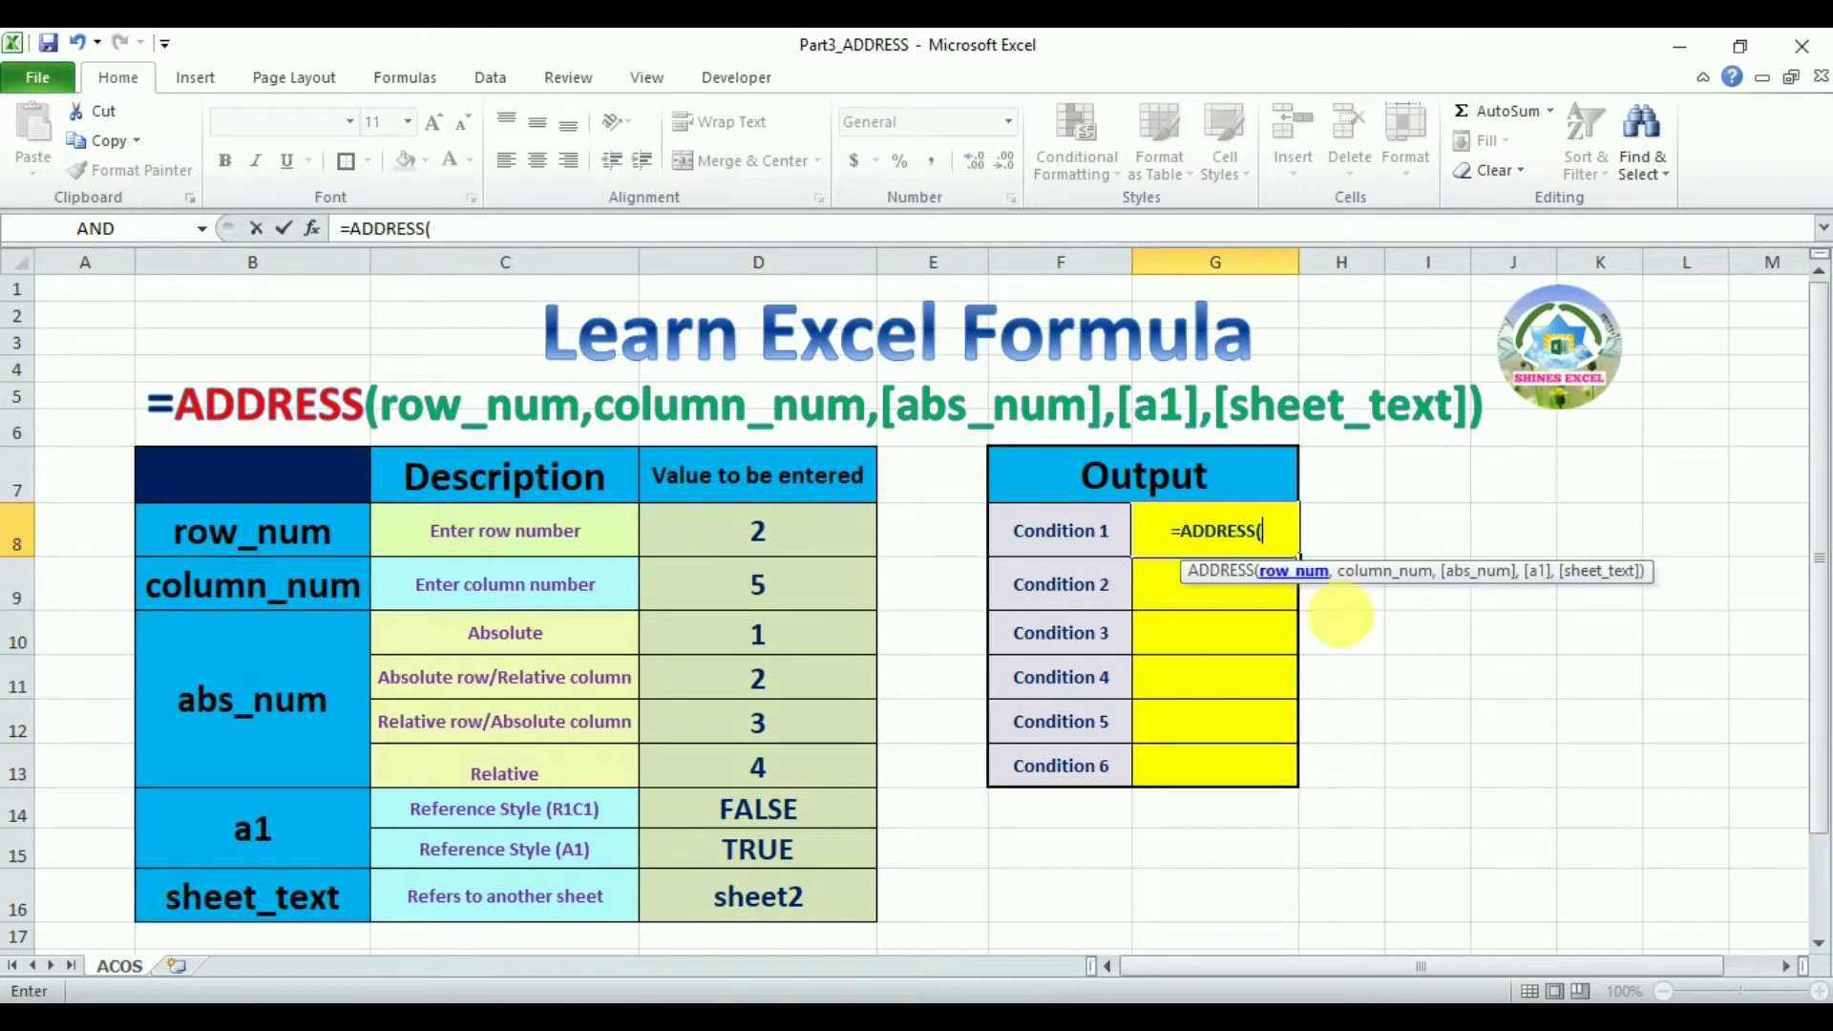
click(781, 541)
text(,)
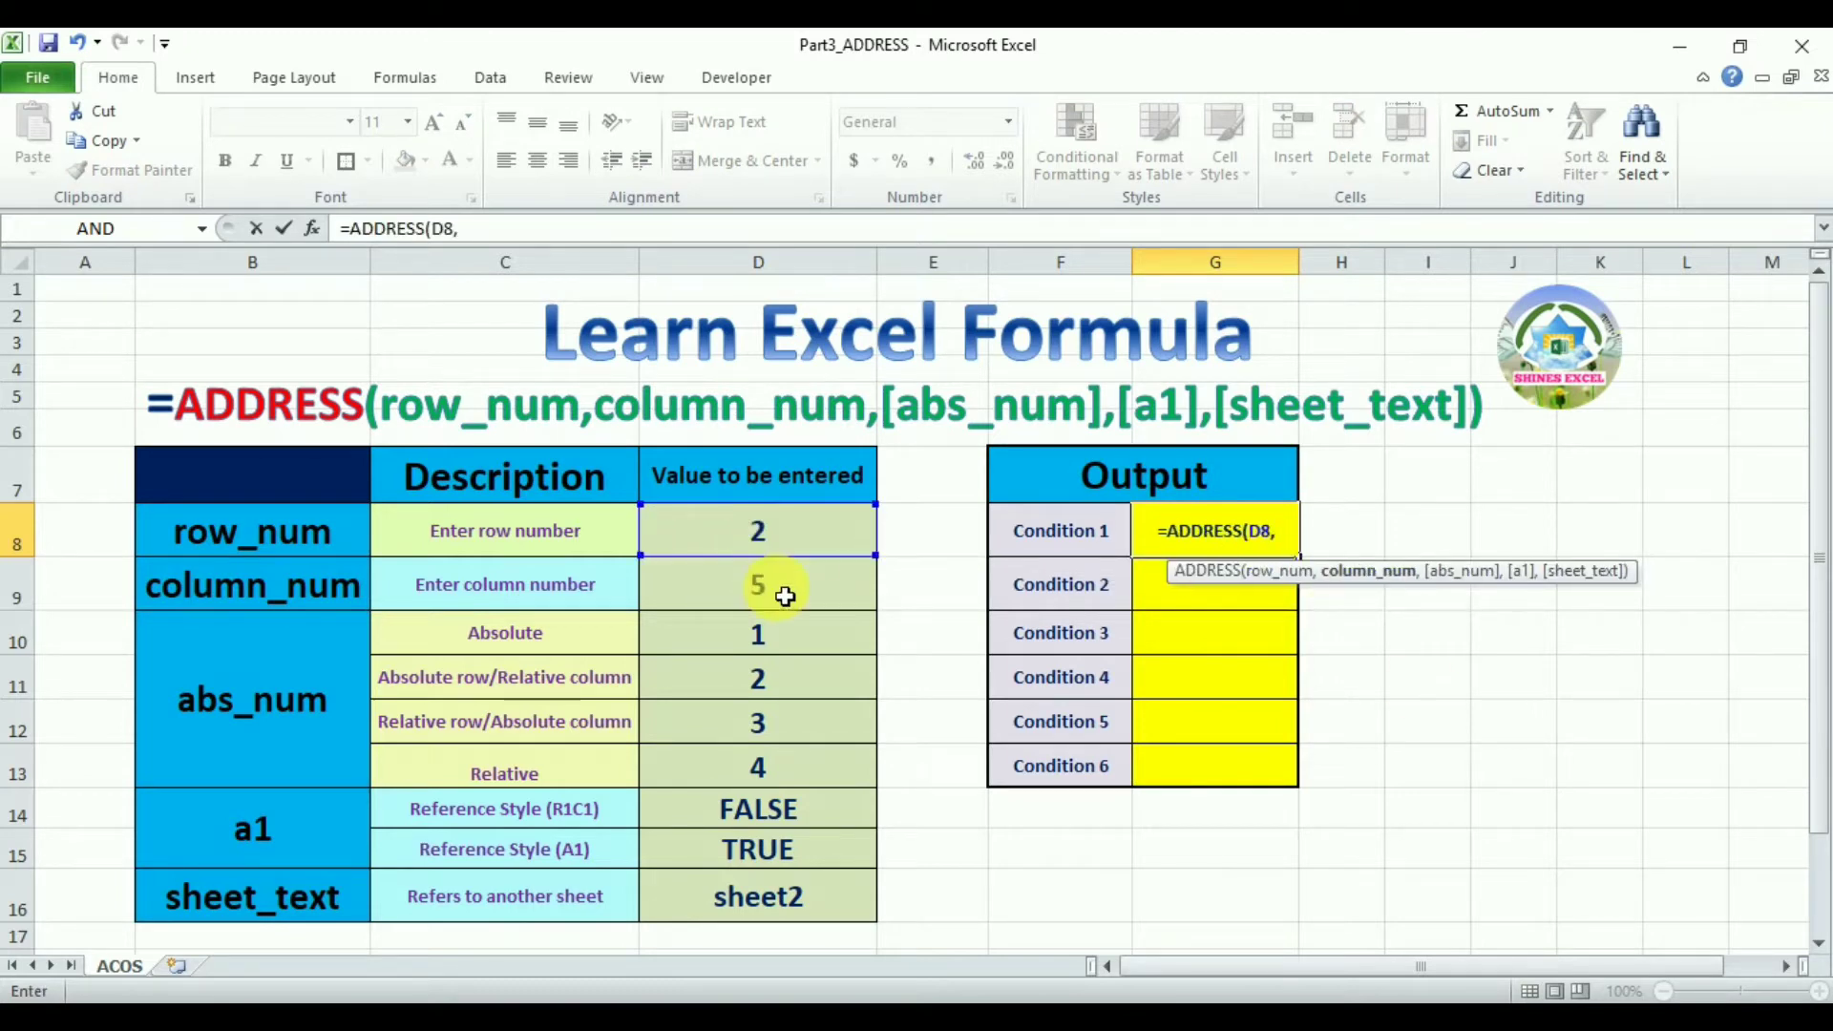
click(784, 595)
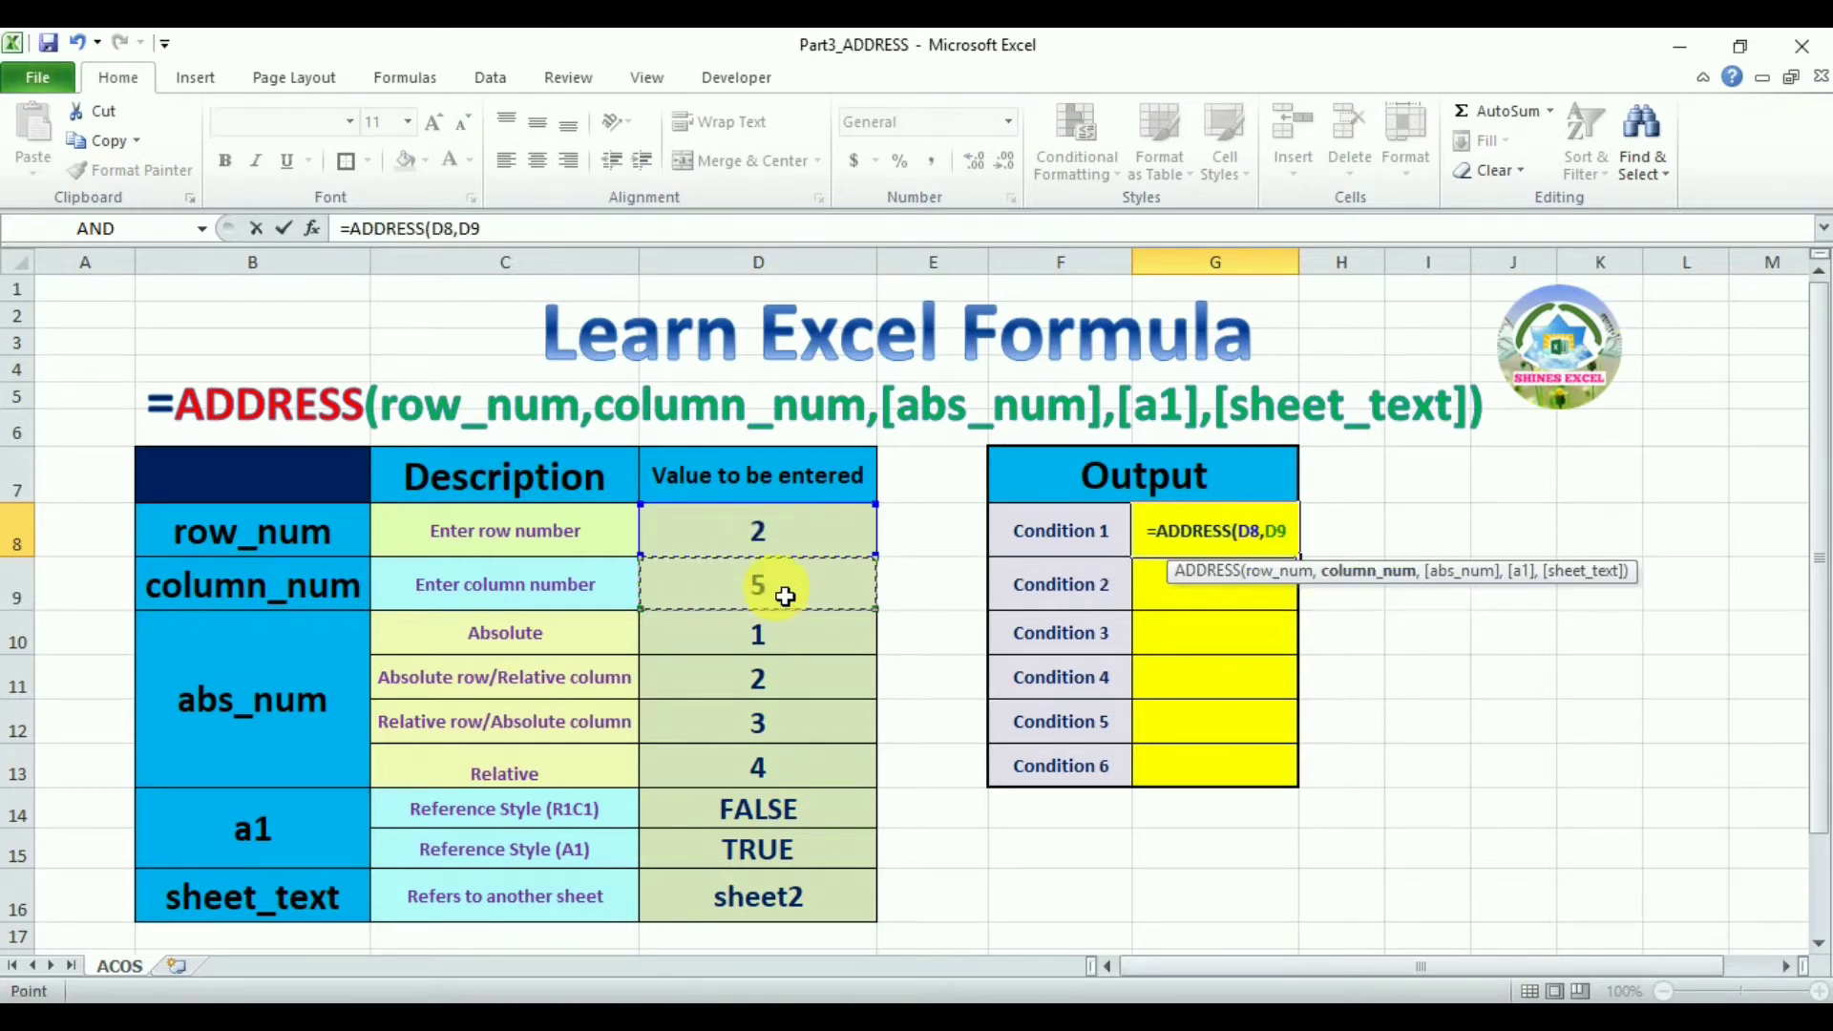
key(Return)
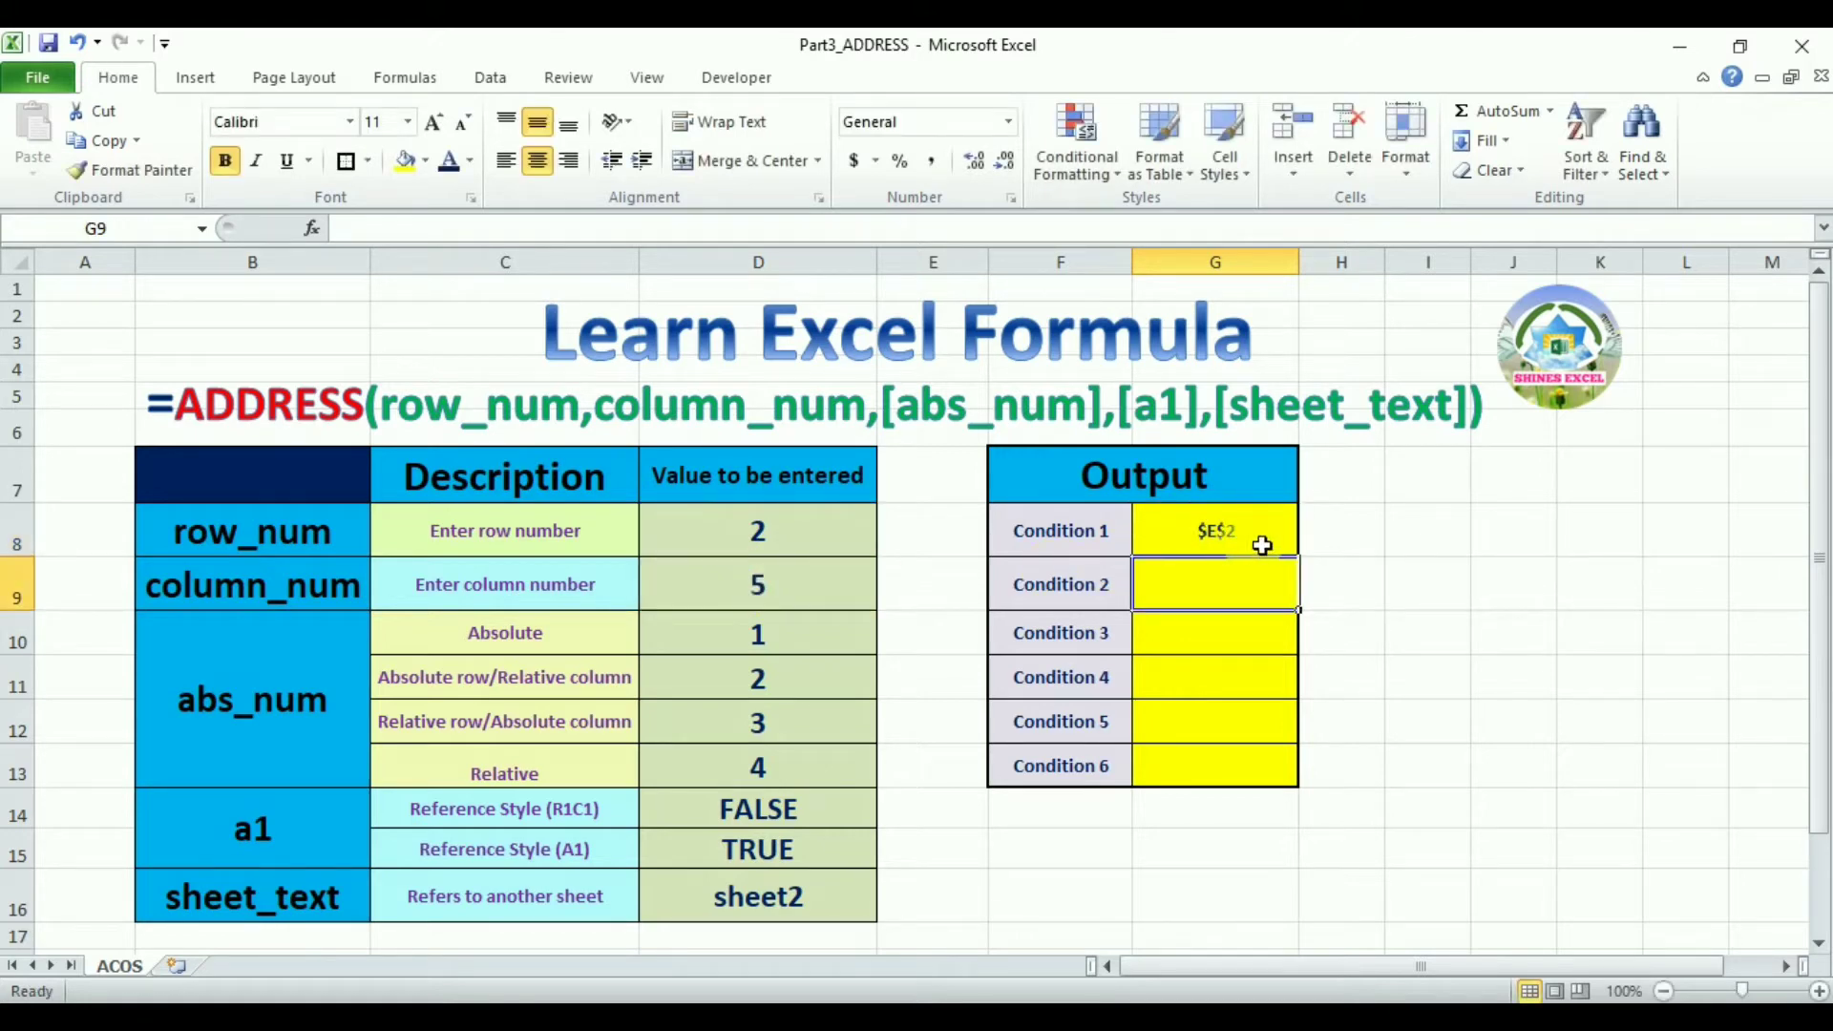
Rewrite the Condition 1 formula as =ADDRESS(2,5) using literal row and column numbers
click(921, 313)
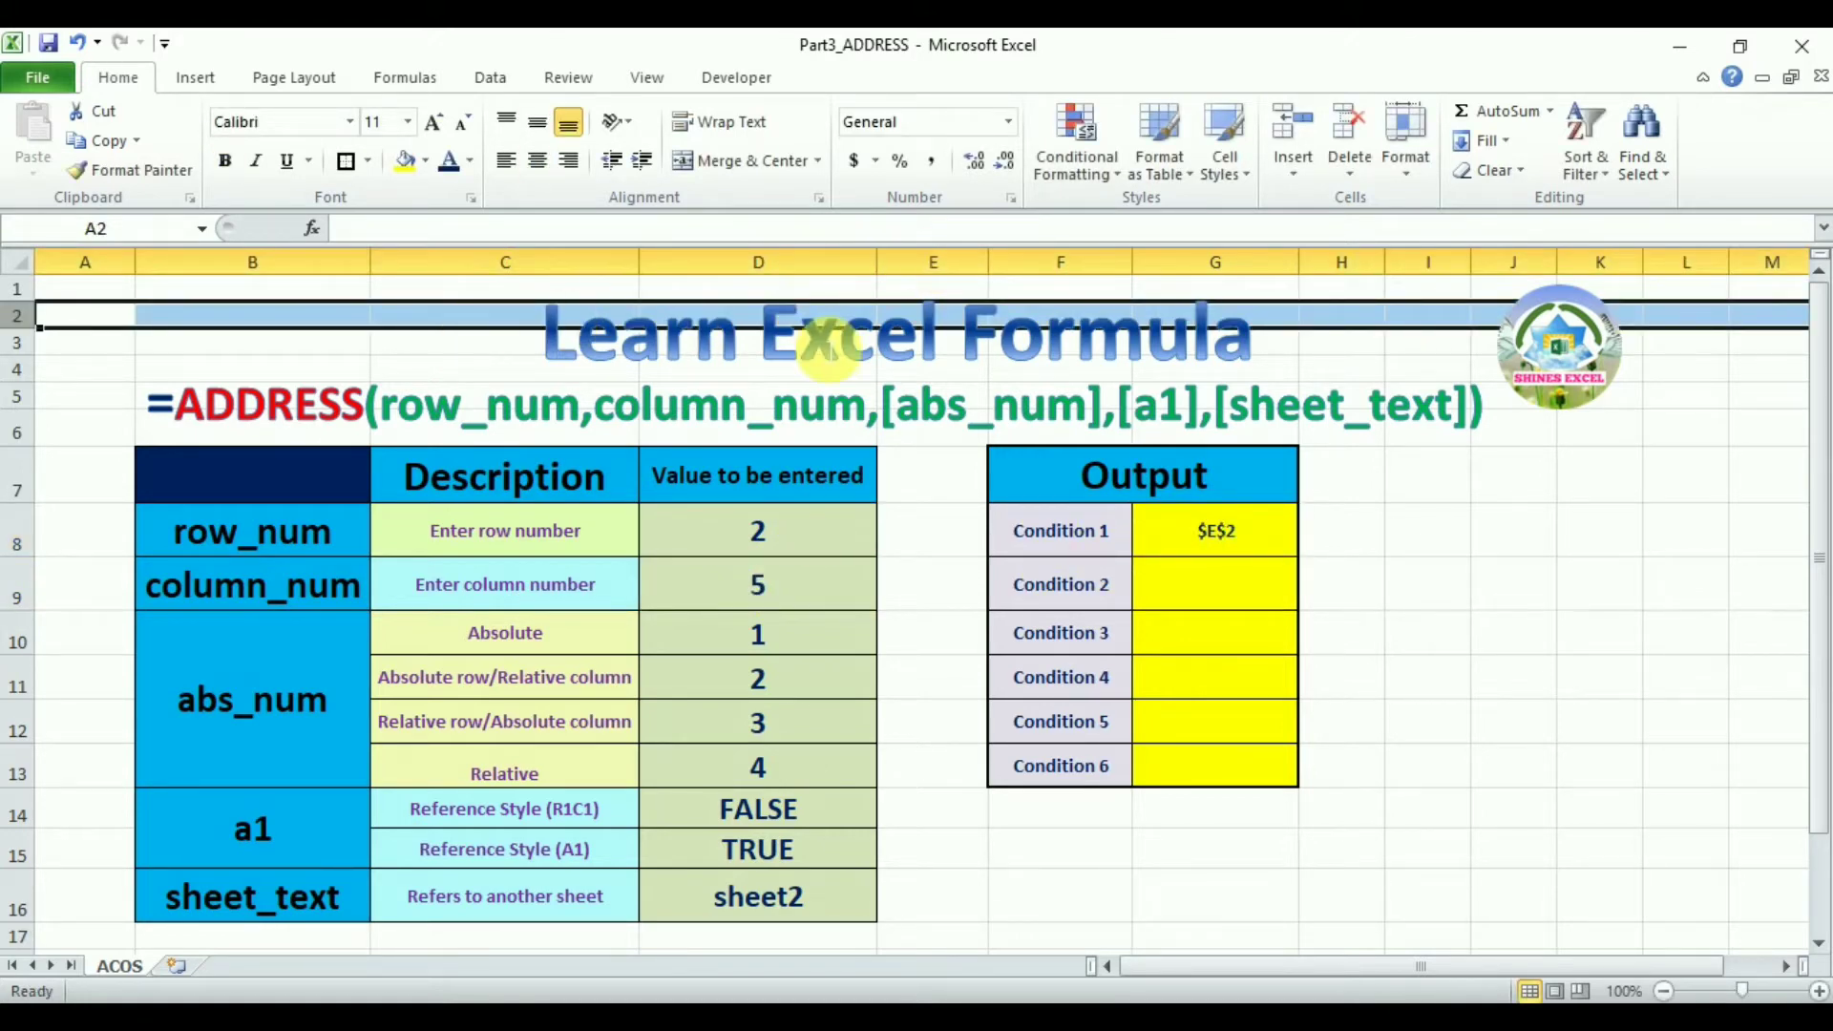
click(941, 260)
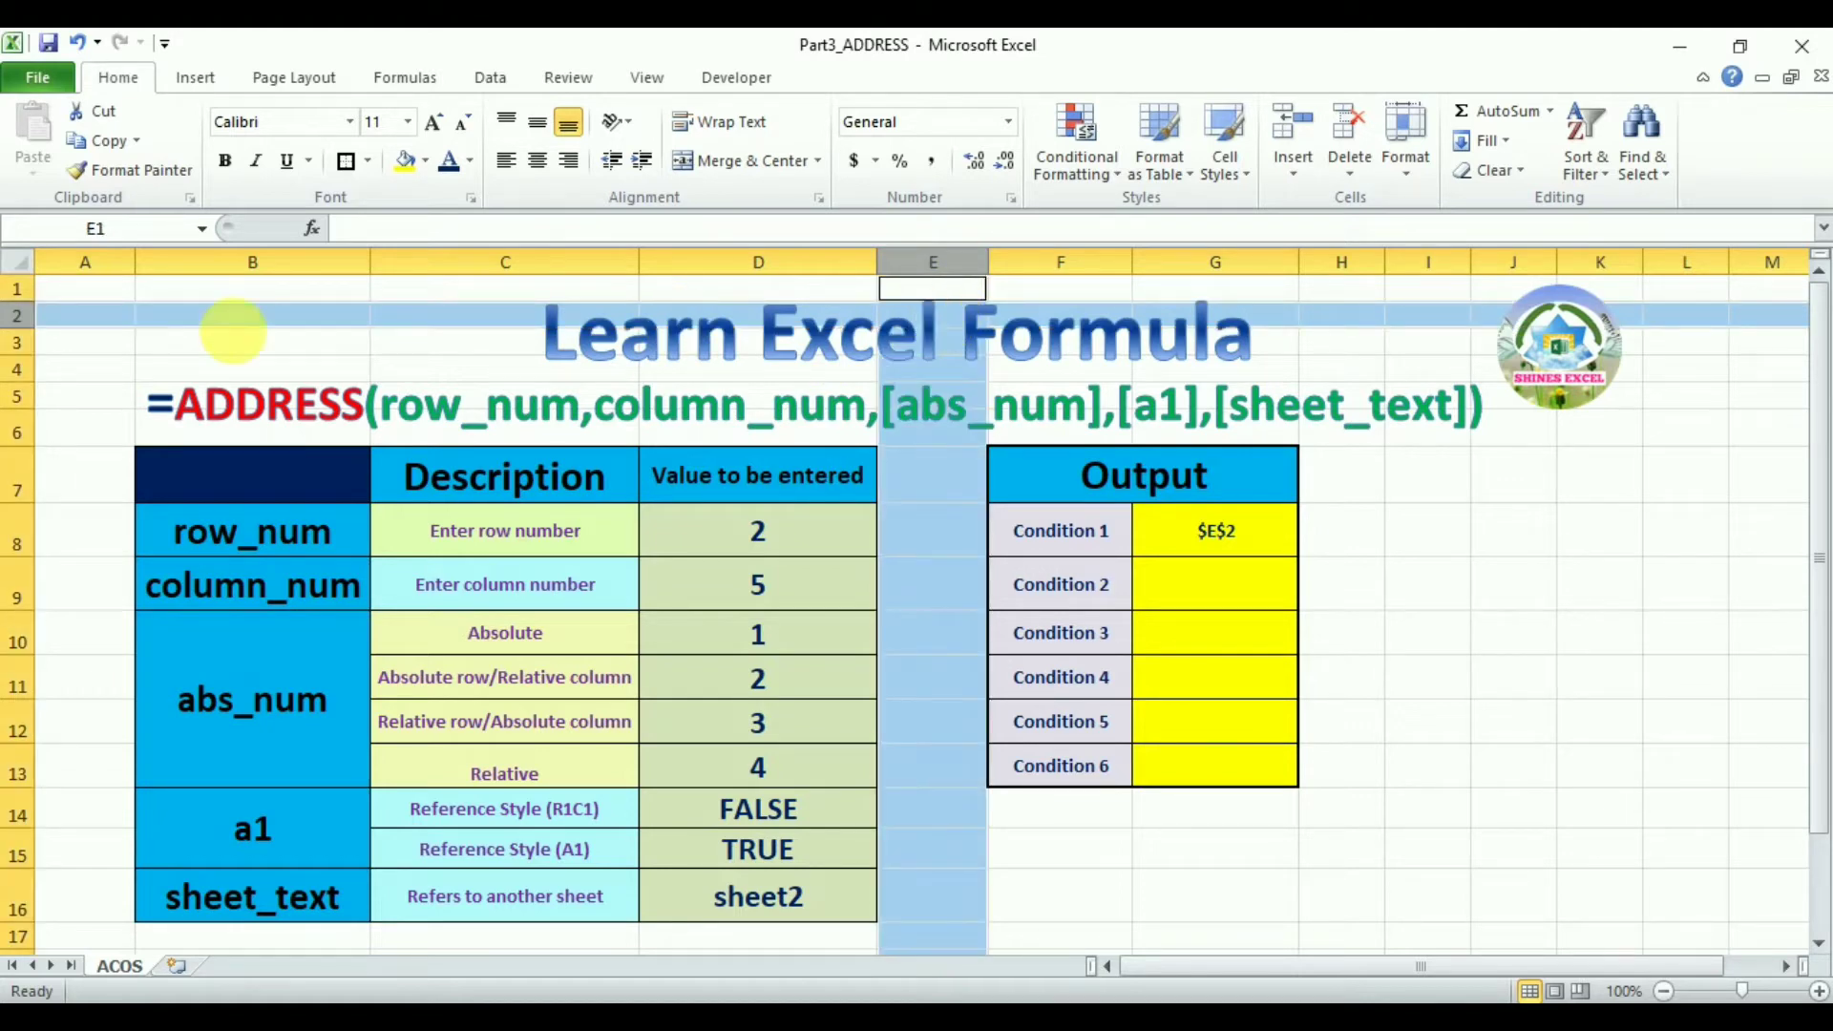
click(1236, 525)
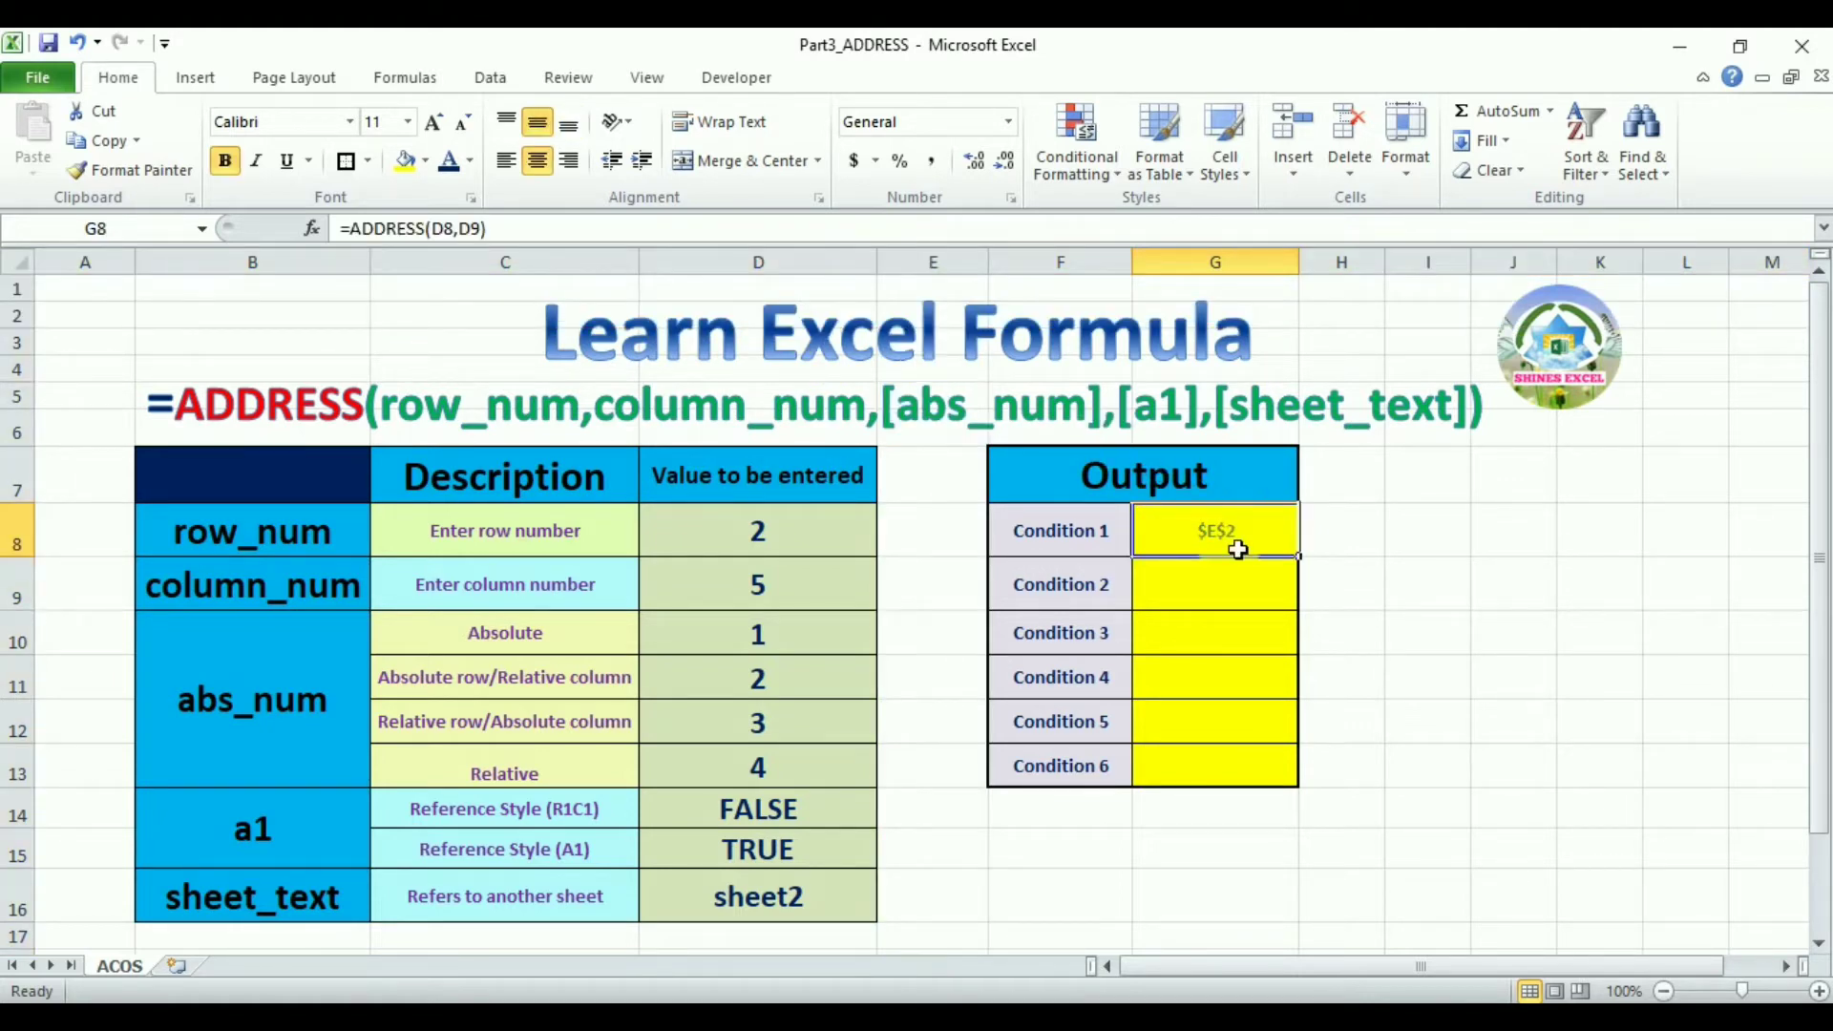
text(=add)
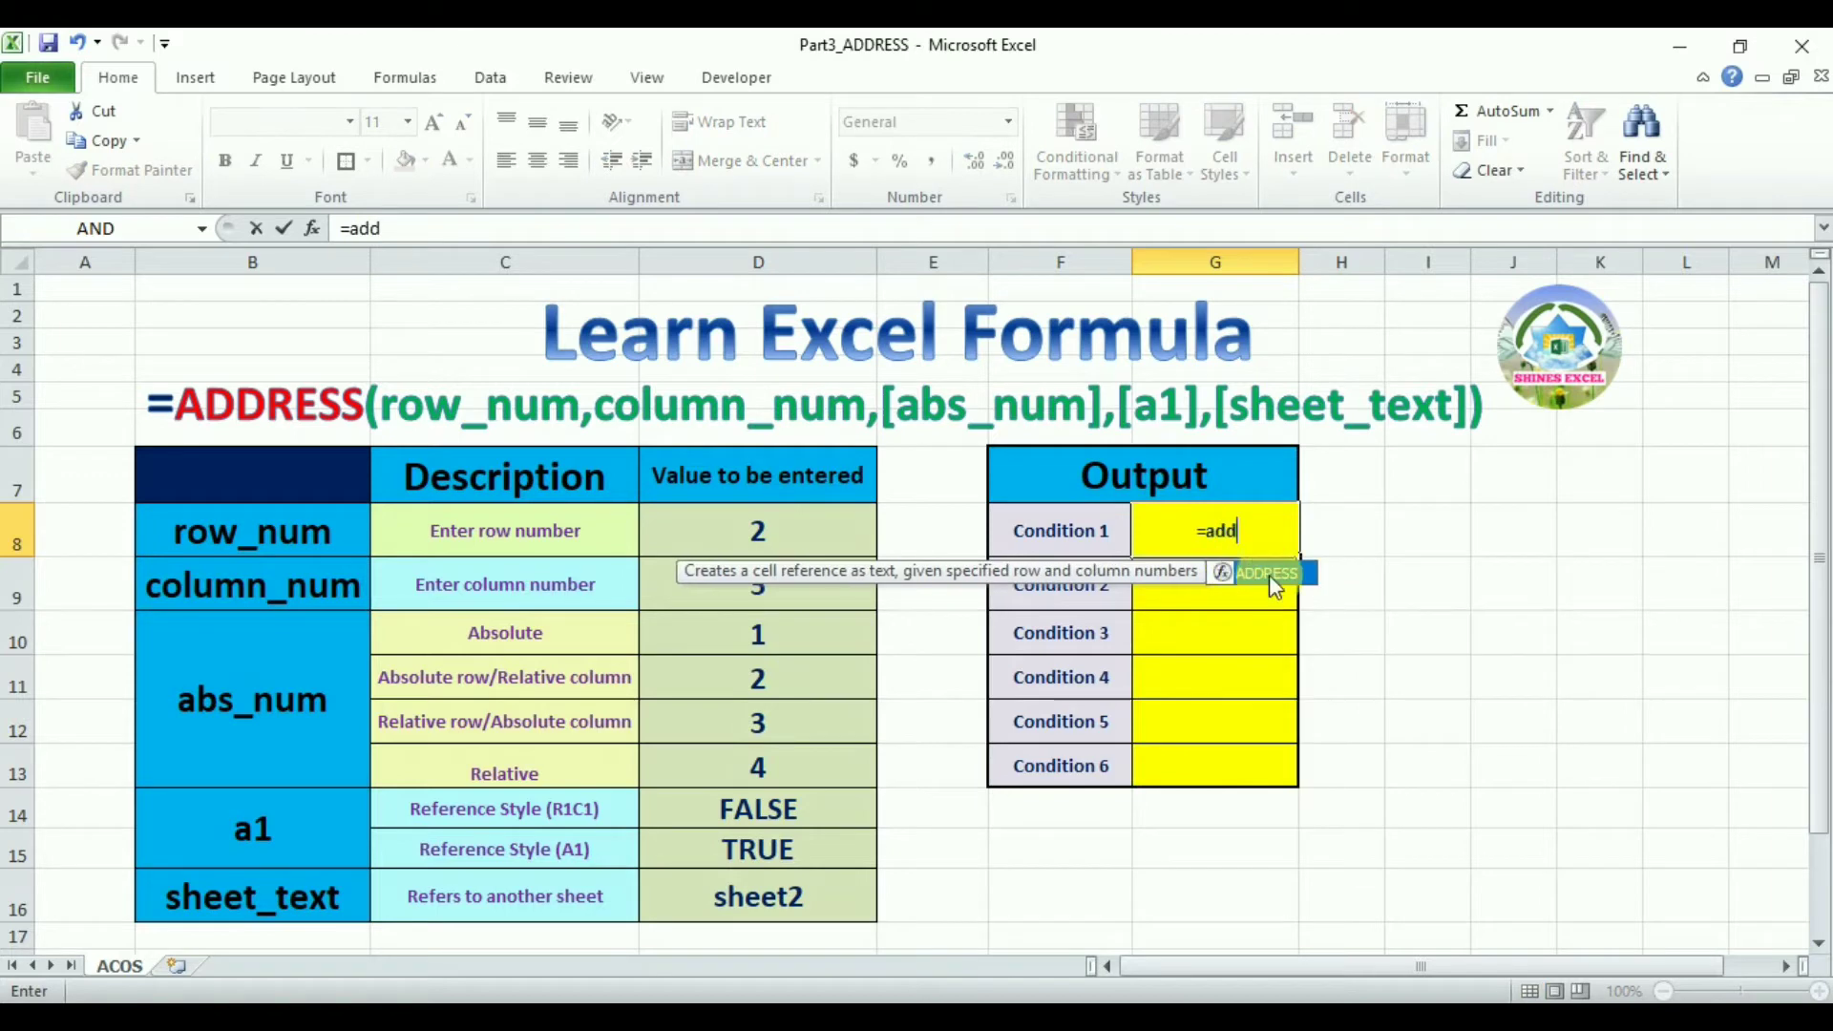
double_click(1270, 574)
text(2)
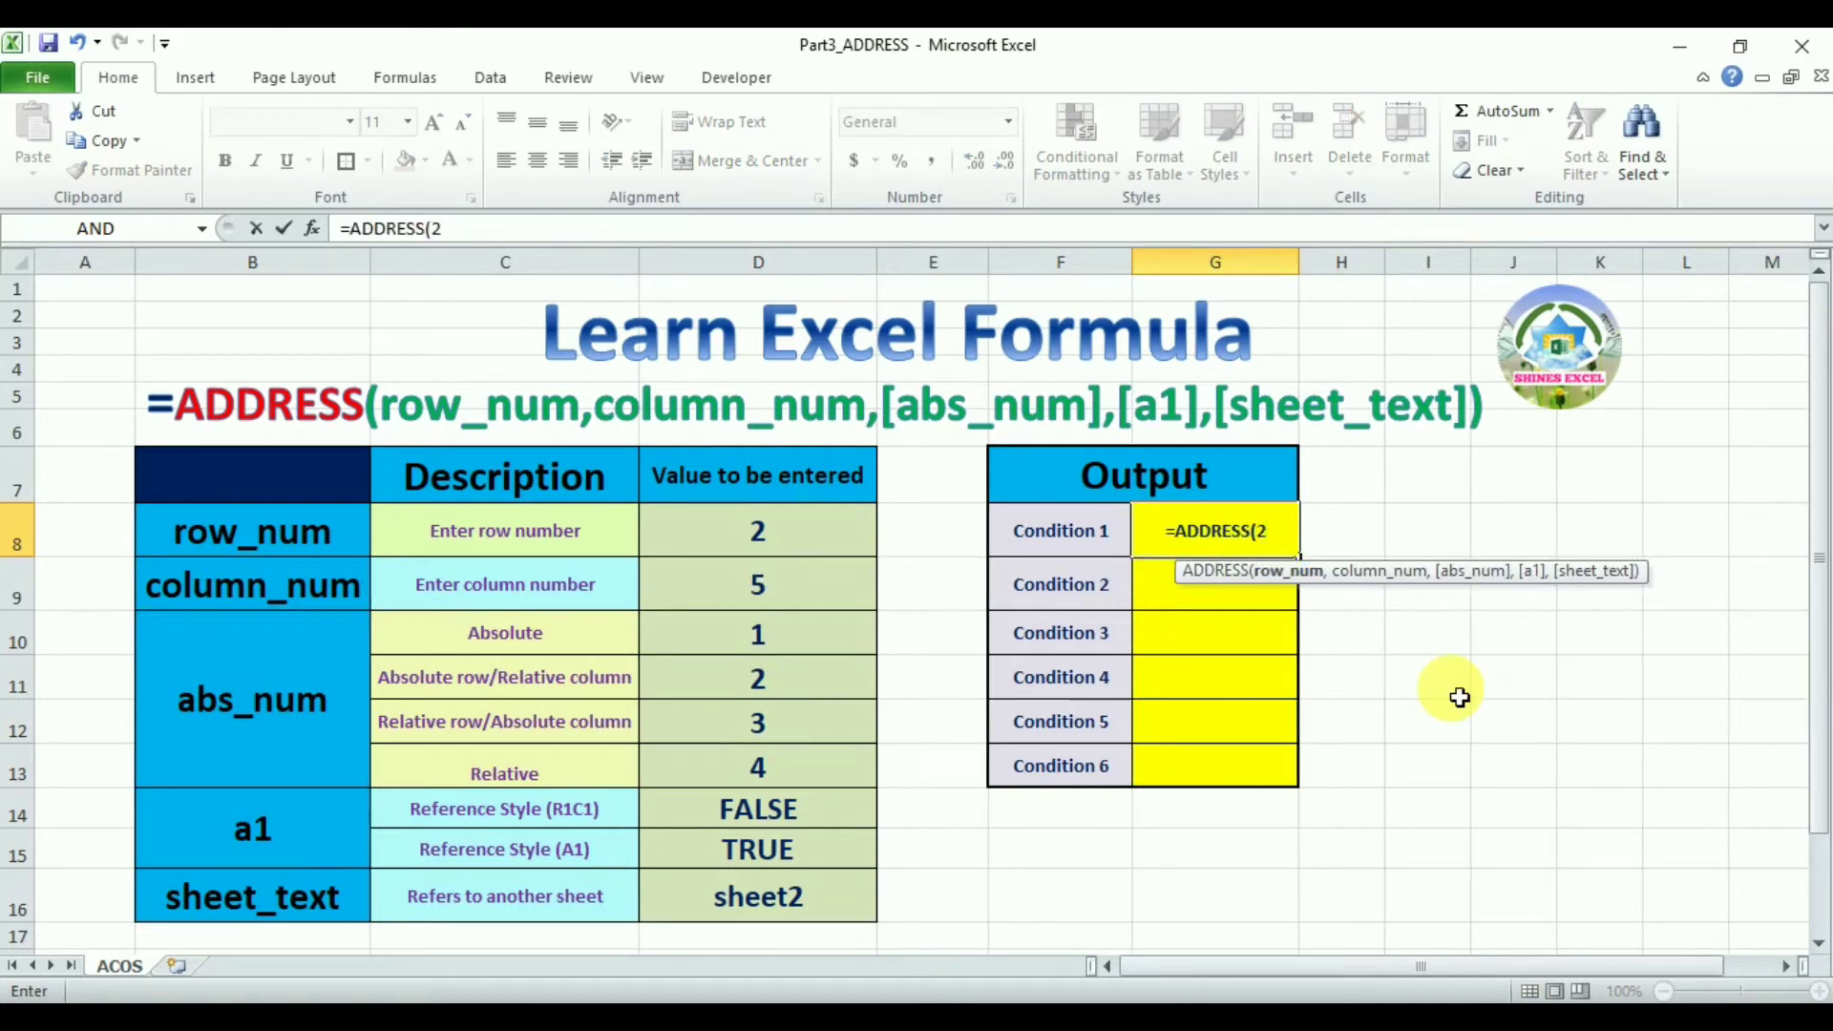
text(,5)
key(Return)
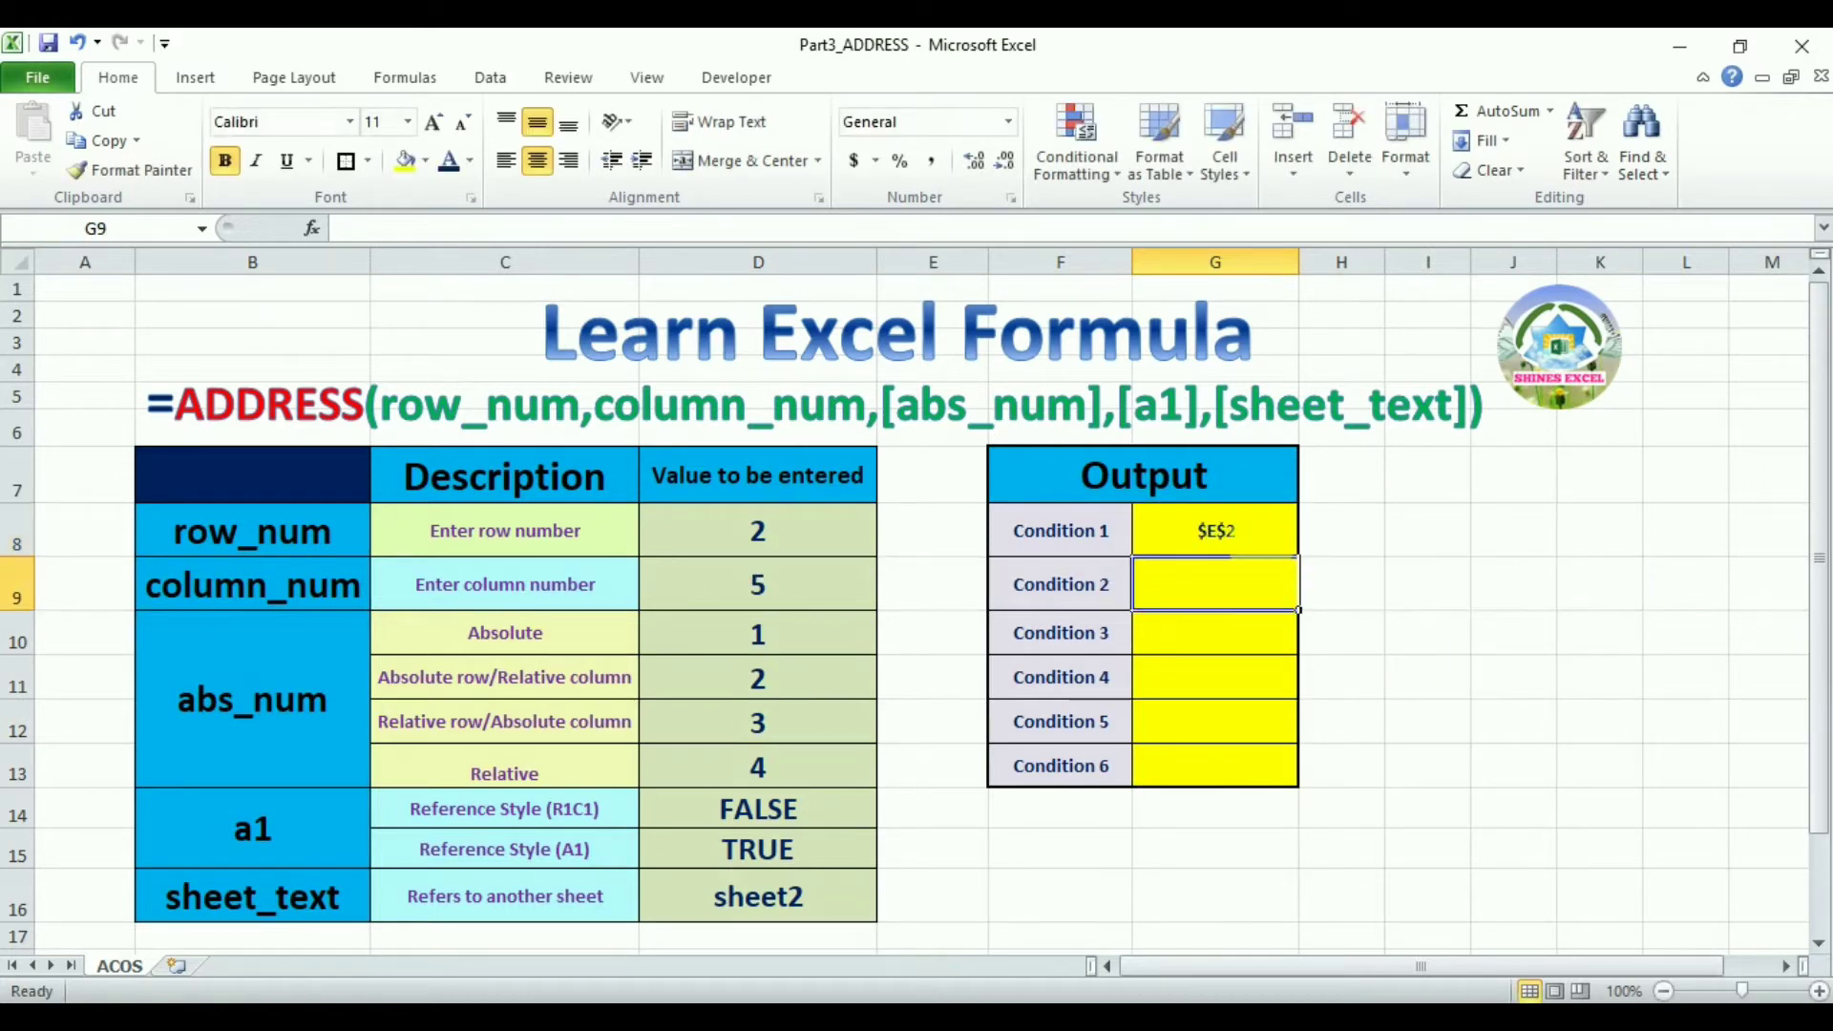
Enter =ADDRESS(2,5,1) for Condition 2, choosing the Absolute option for abs_num
click(1259, 546)
click(1233, 592)
text(=add)
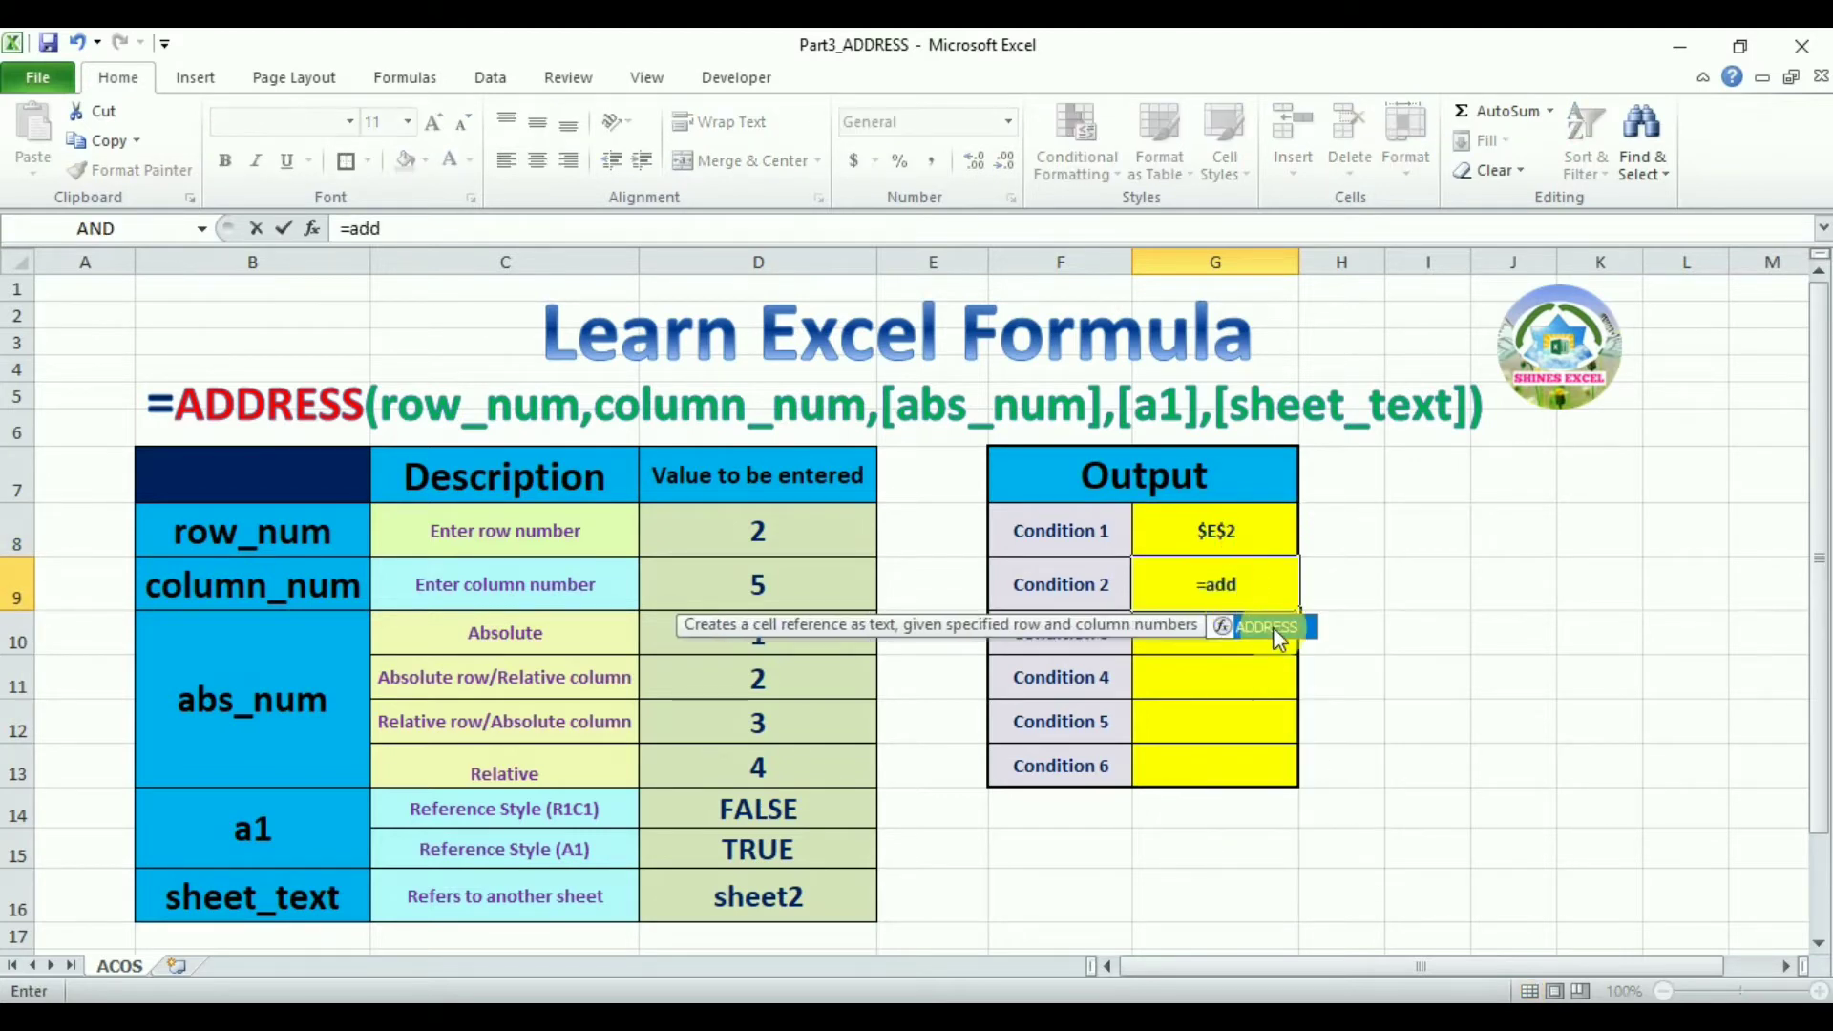
double_click(1276, 627)
text(2,)
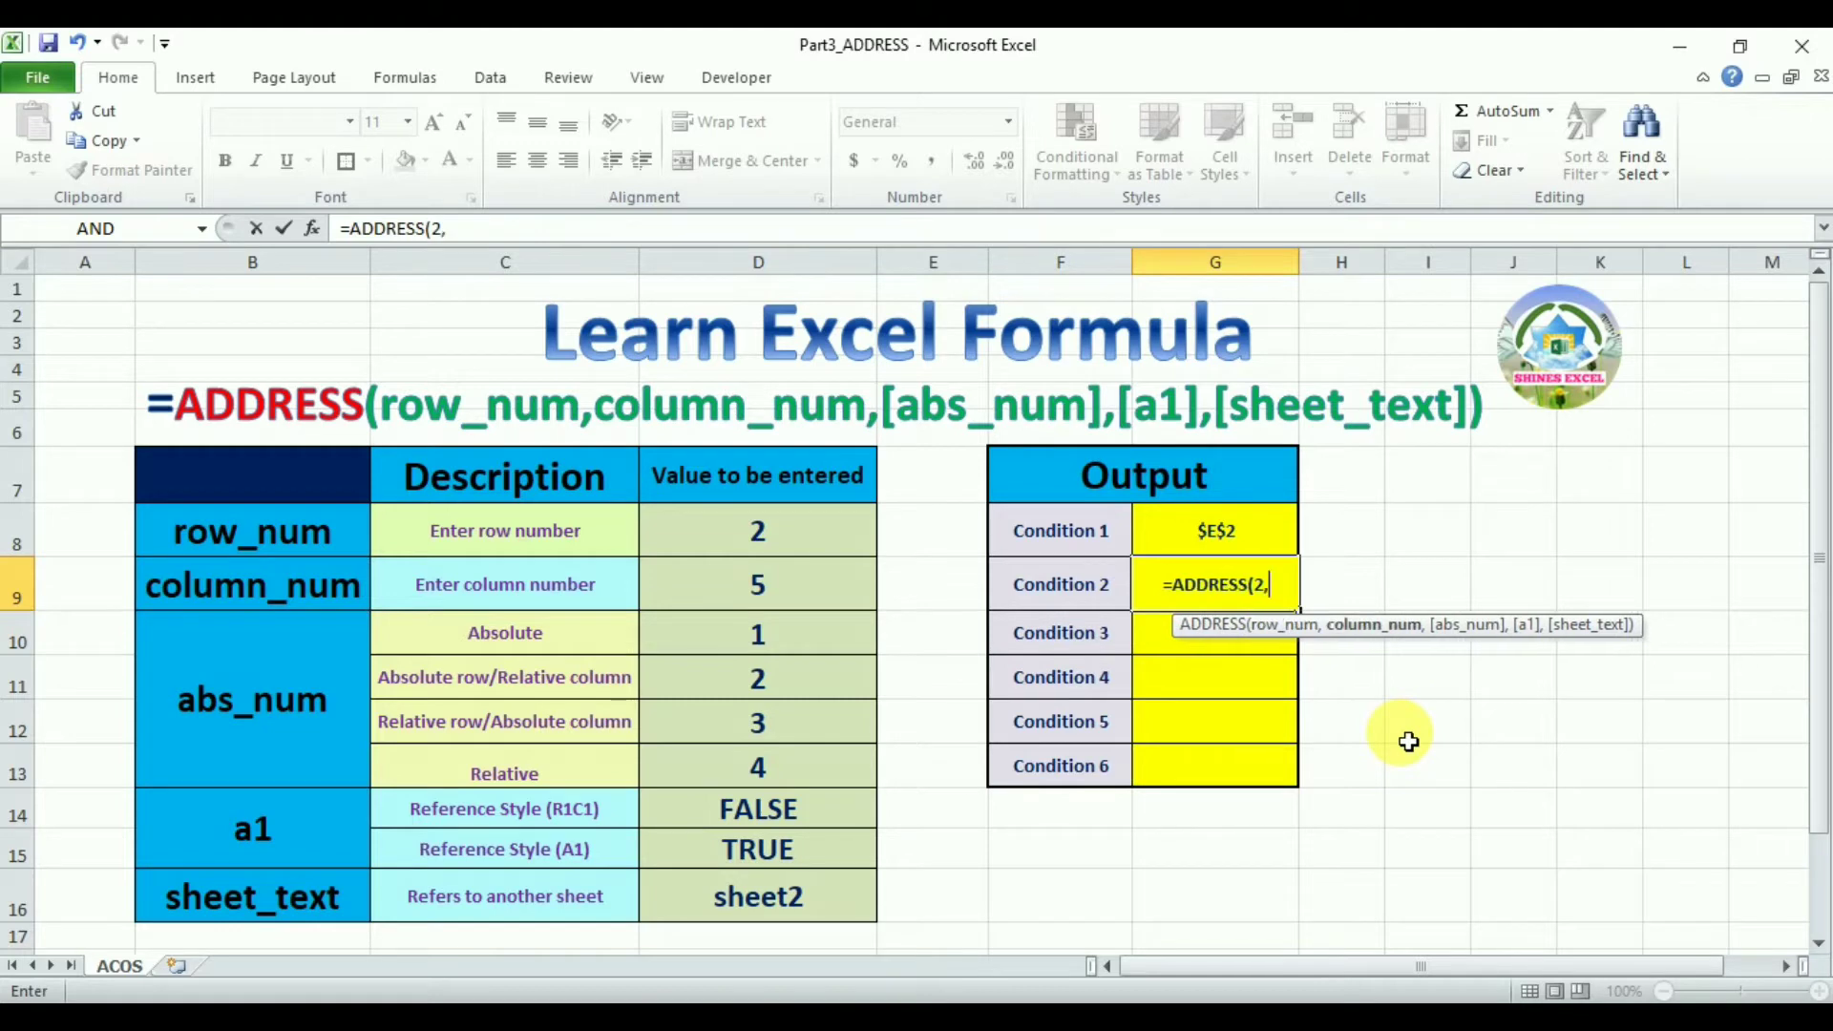
text(5,)
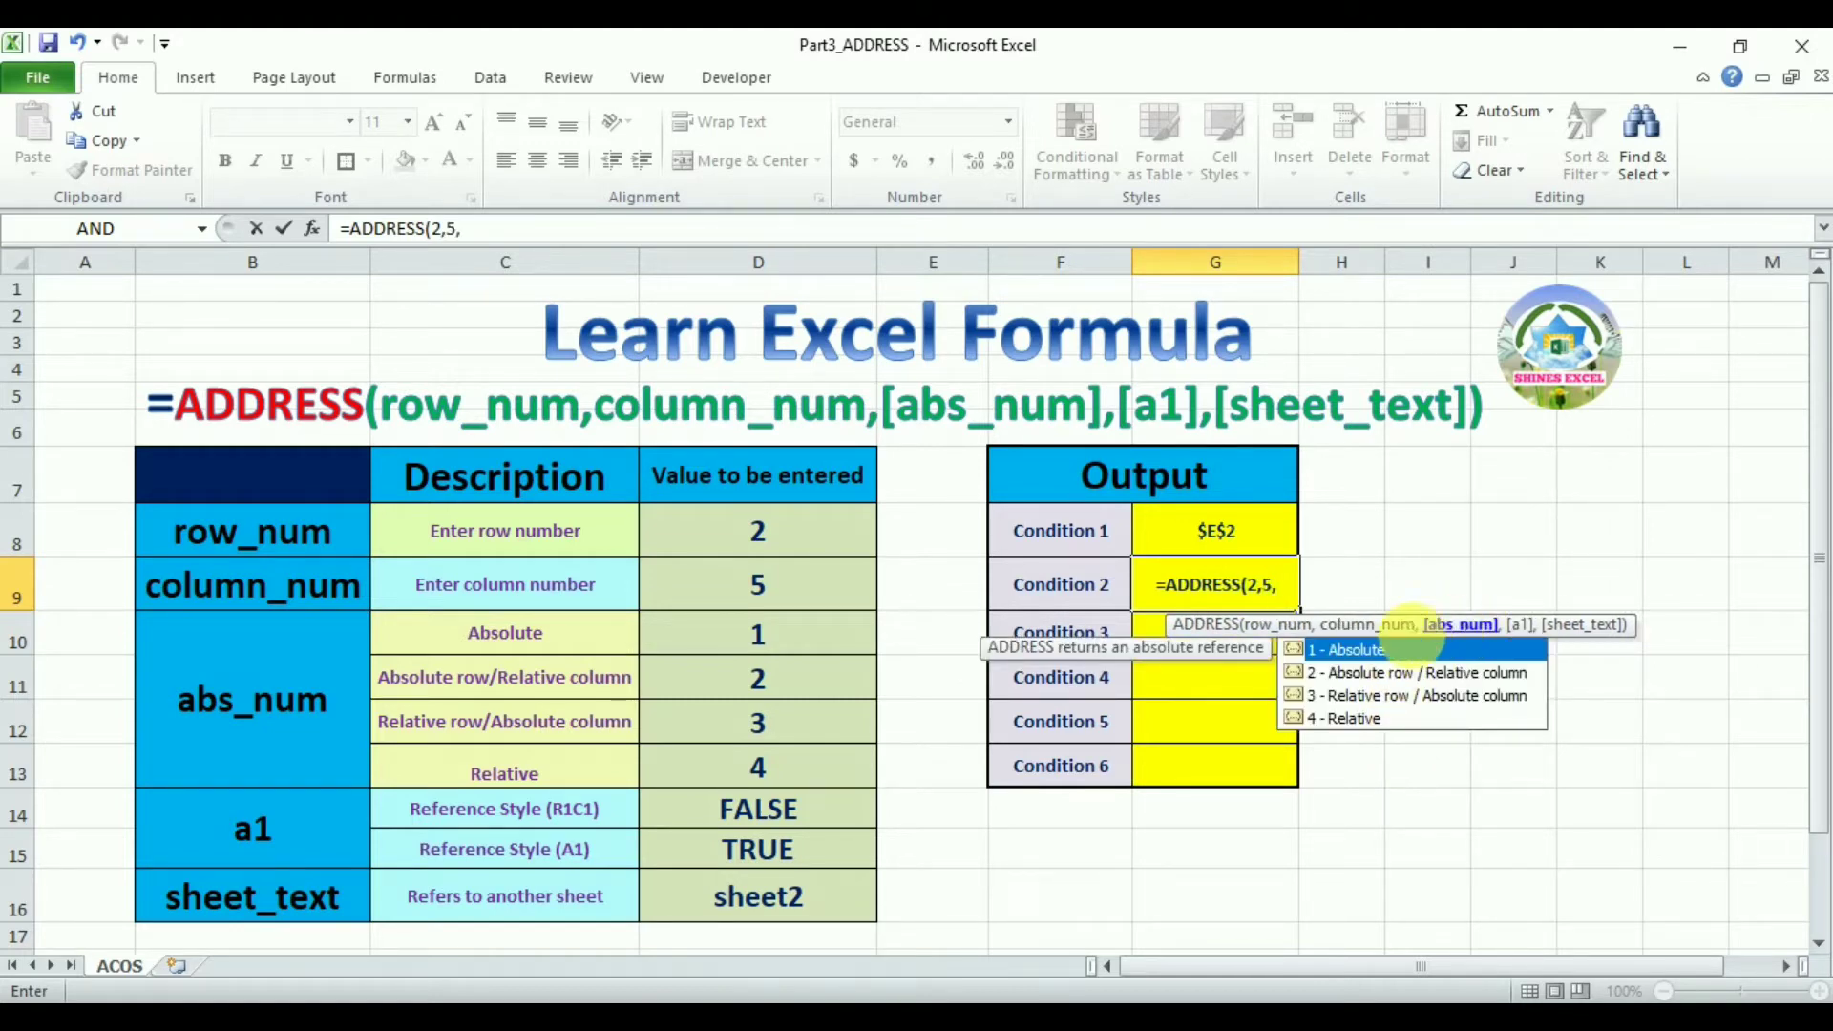
double_click(1388, 653)
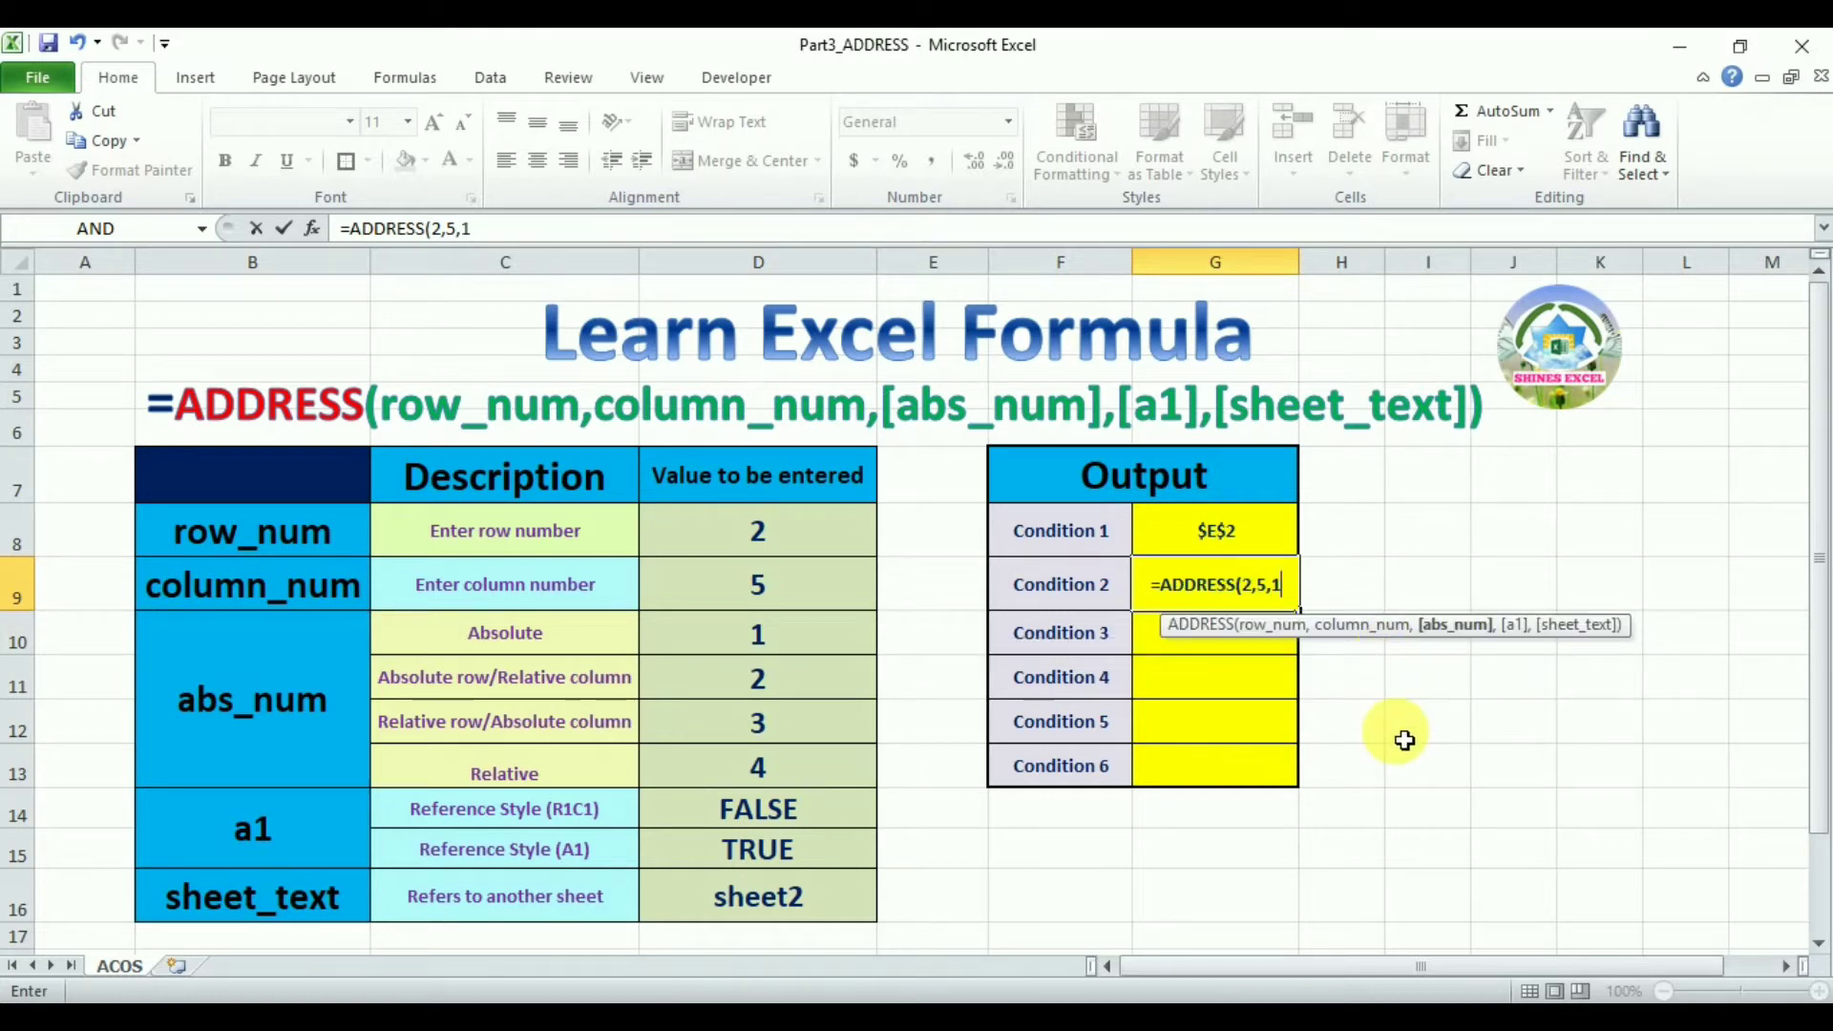
key(Return)
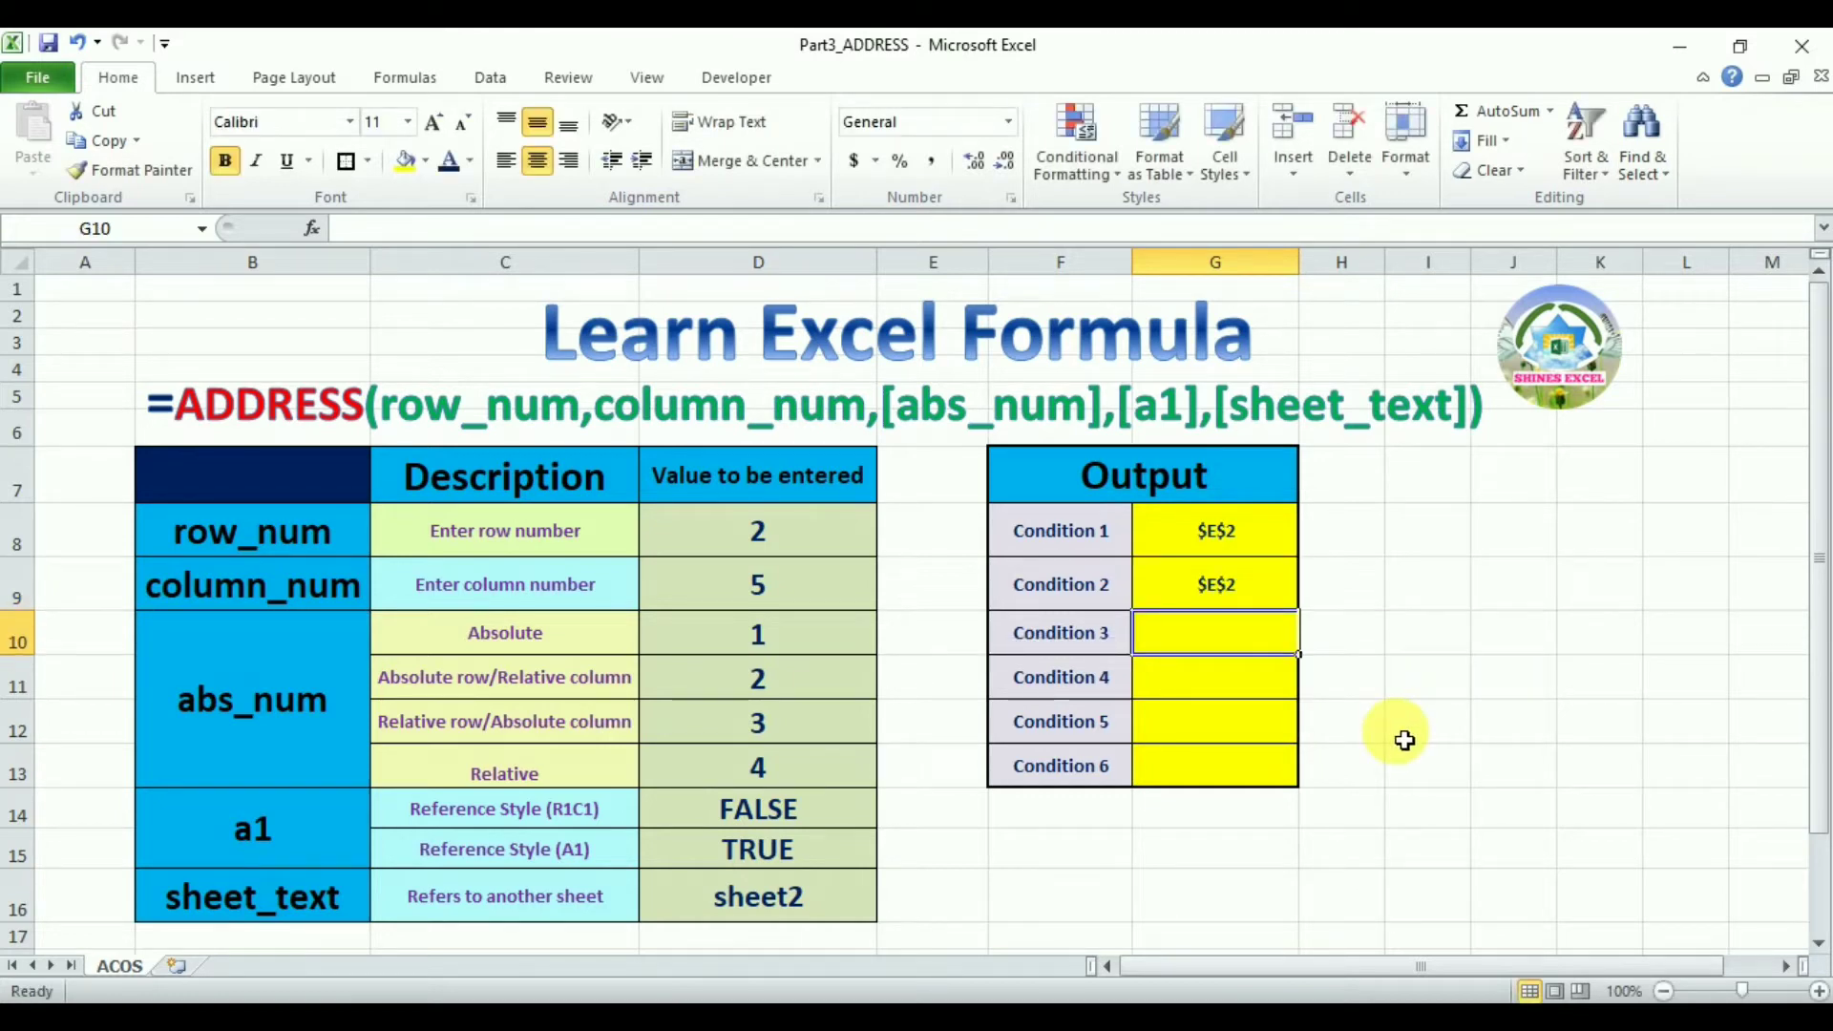
Enter =ADDRESS(2,5,2) for Condition 3, choosing Absolute row / Relative column
click(1227, 588)
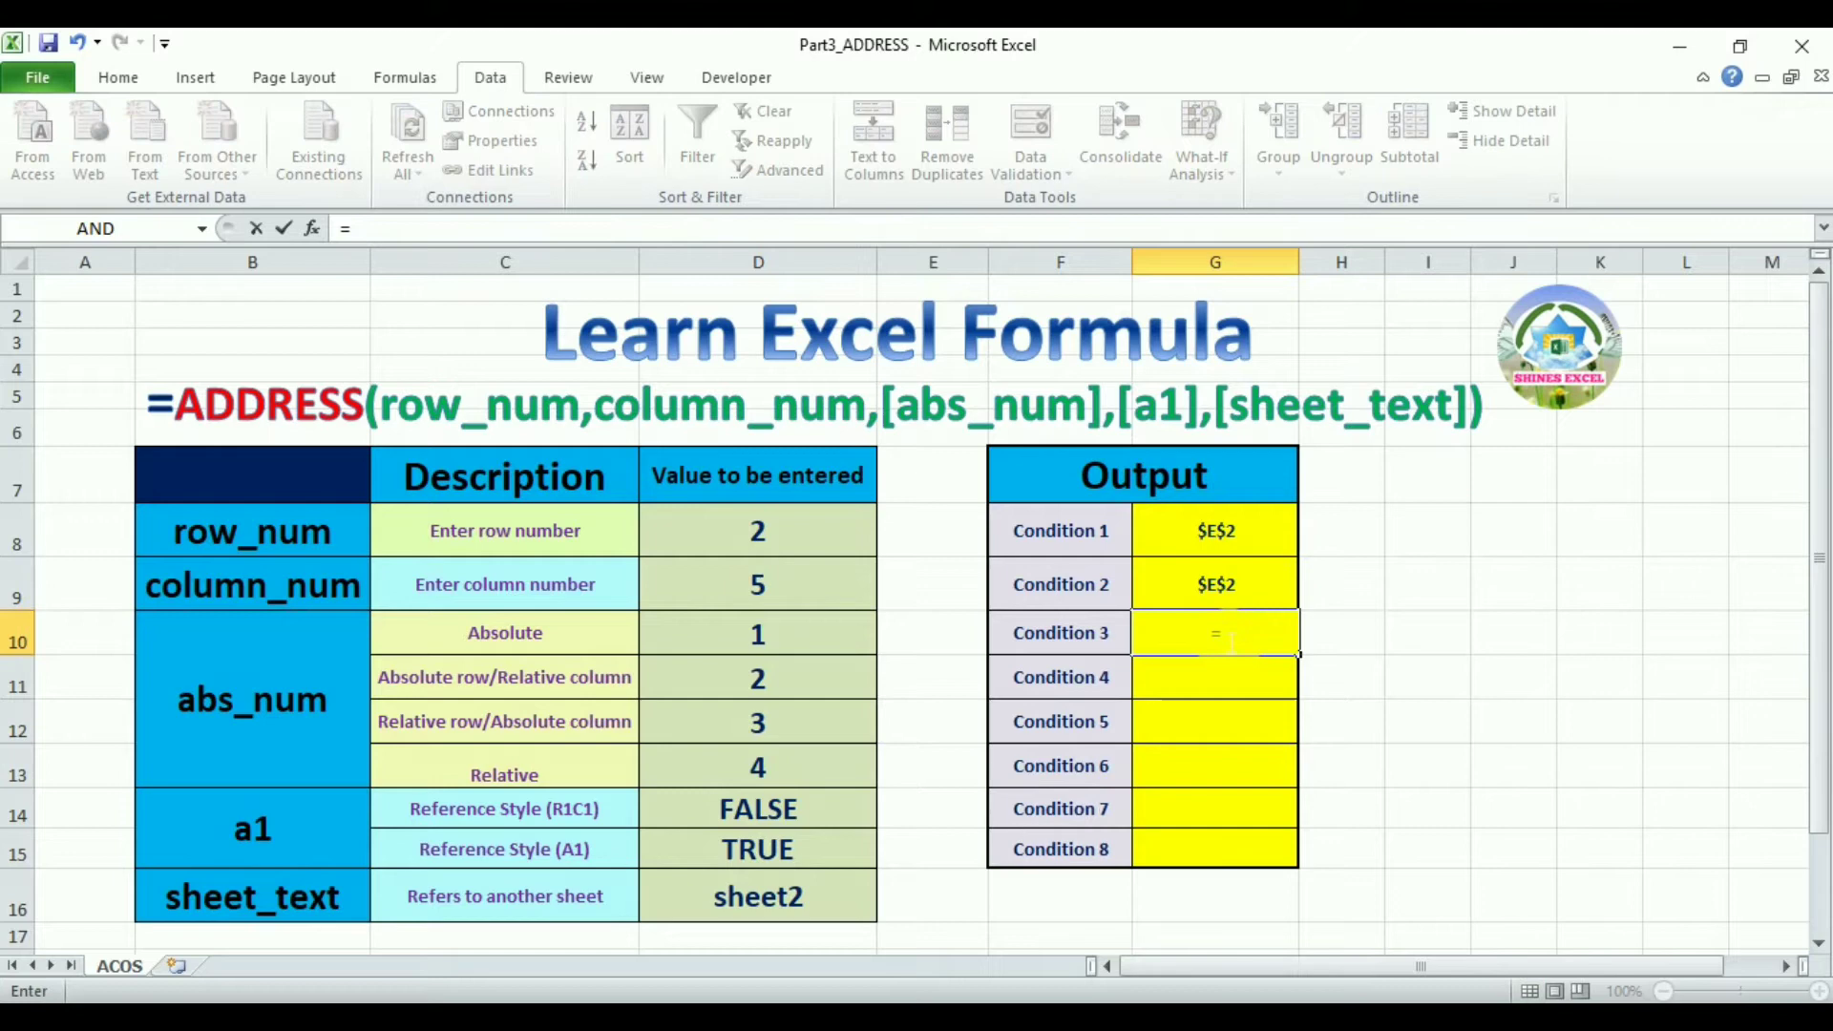
text(add)
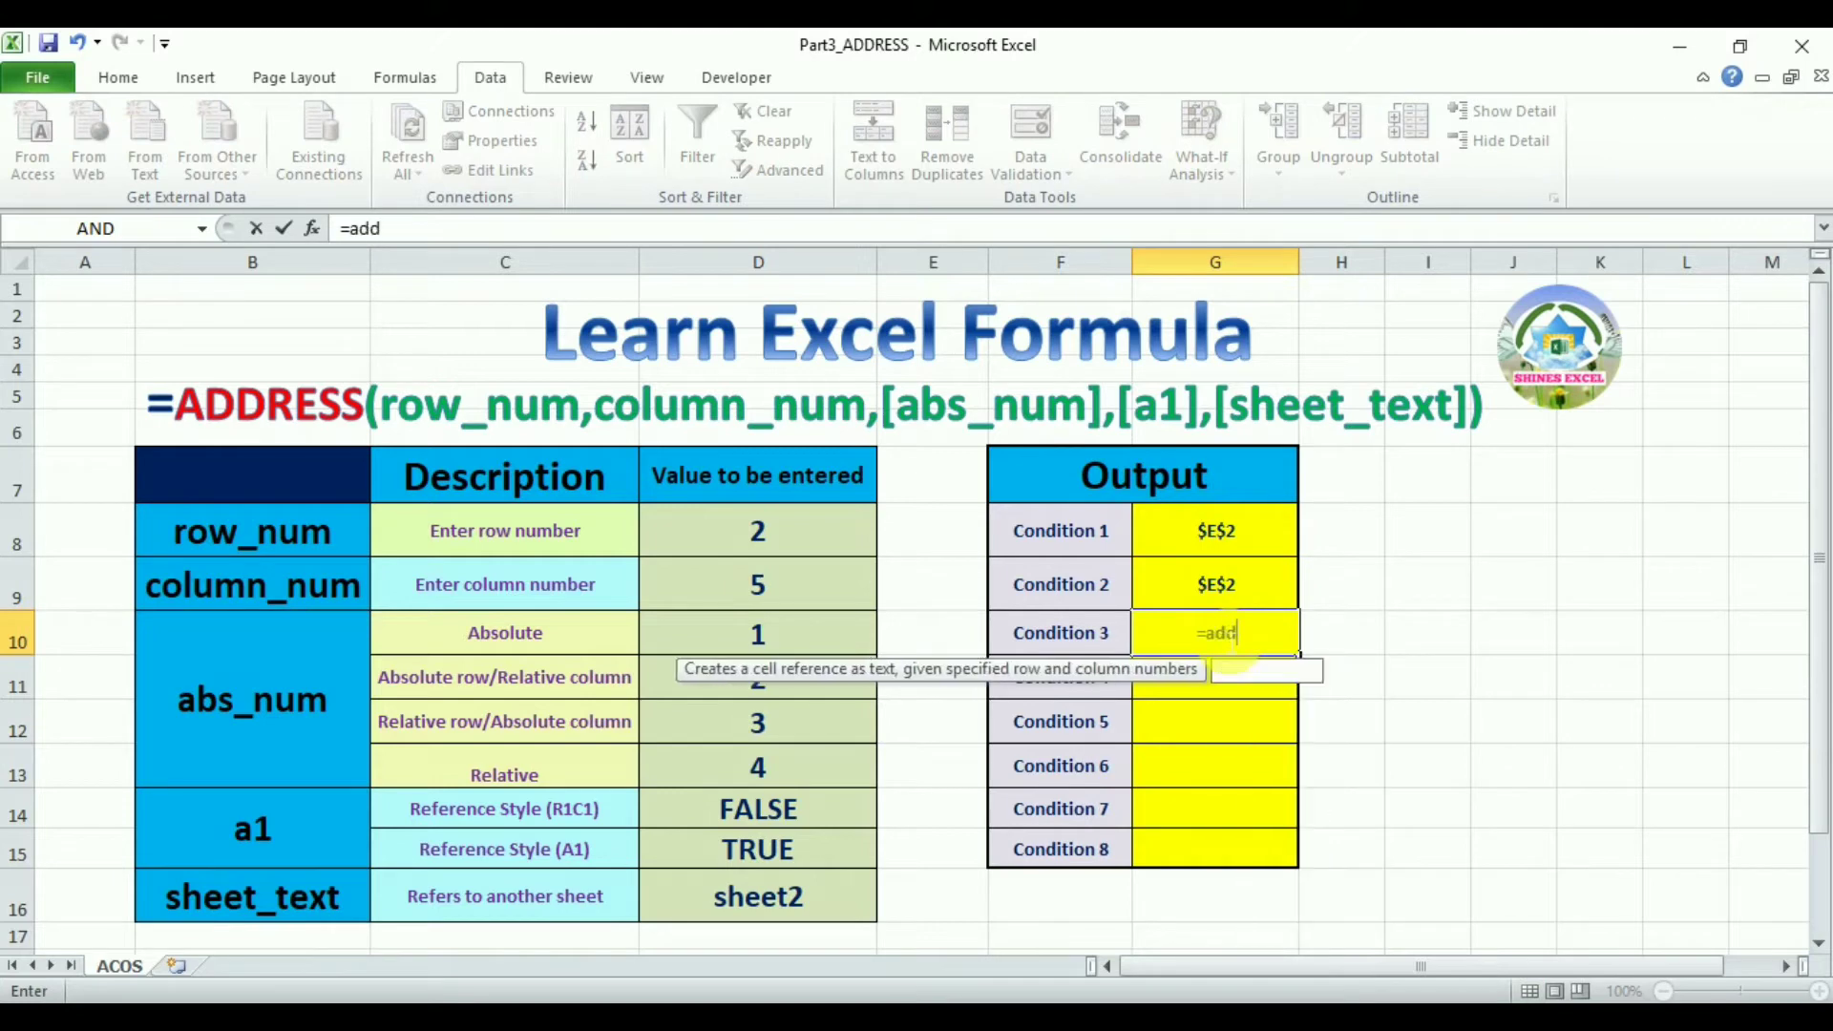
double_click(1274, 676)
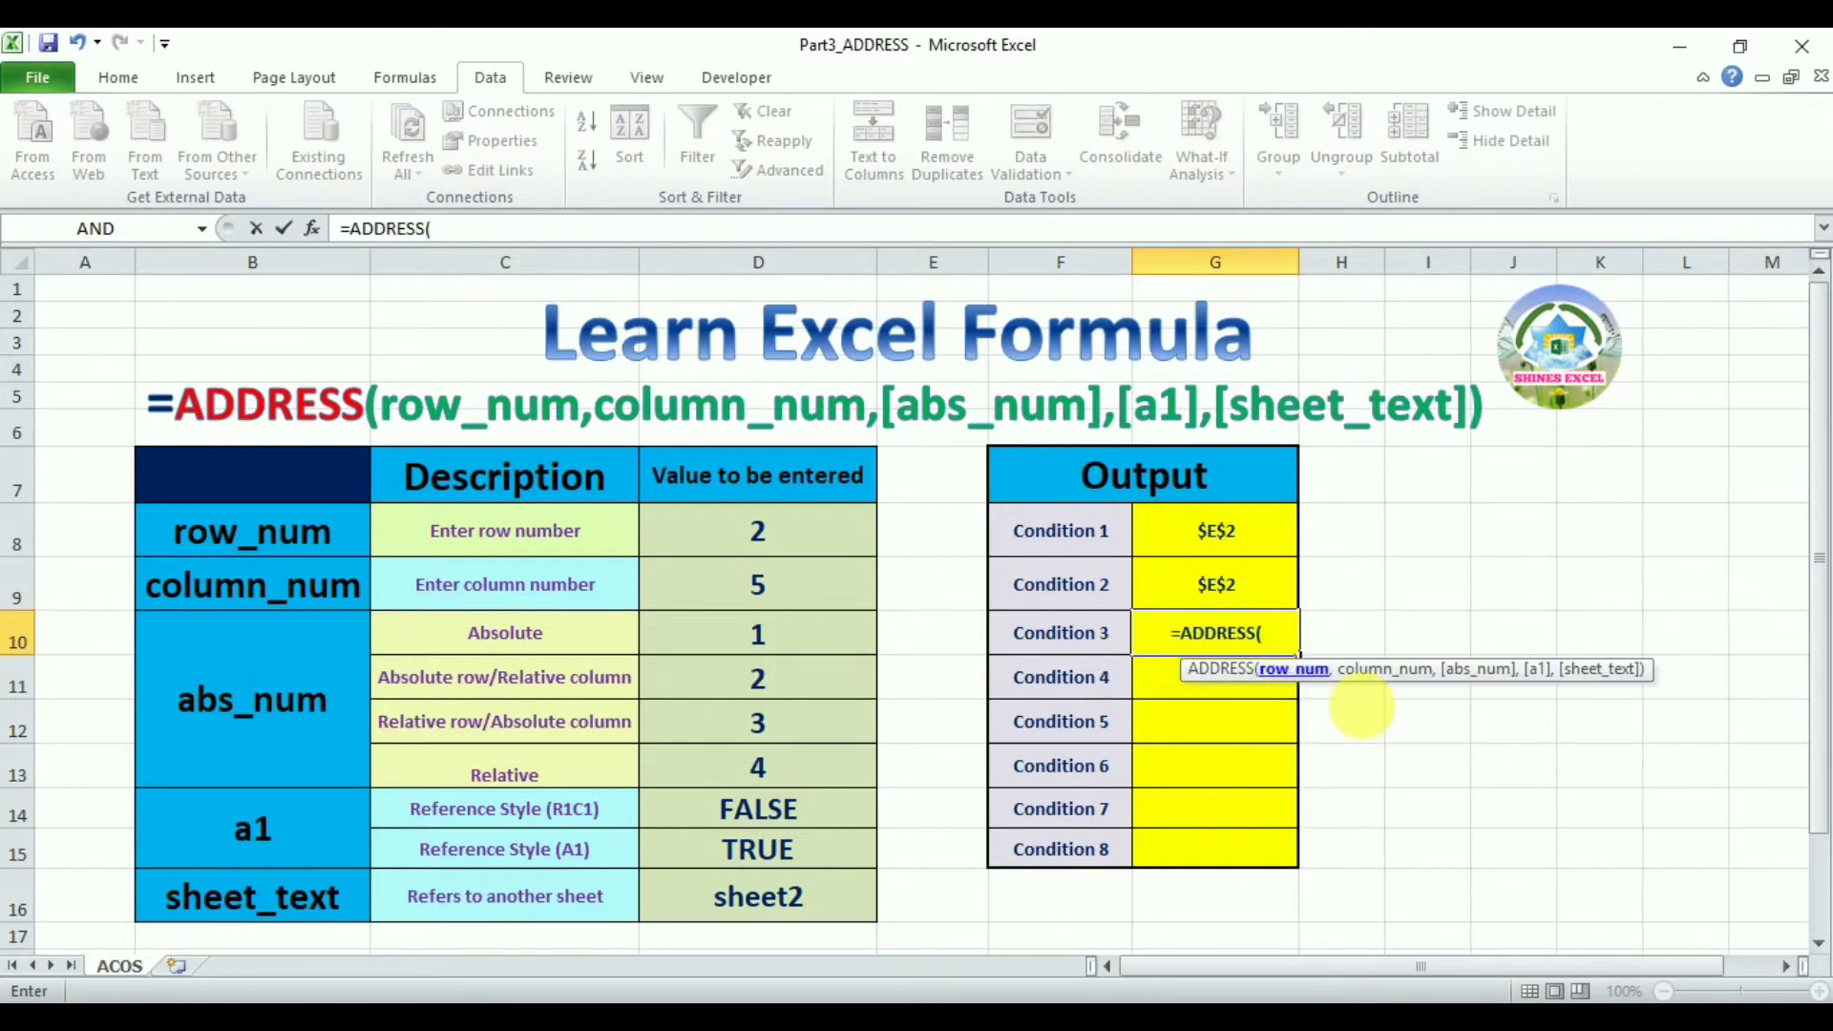
text(2,5,)
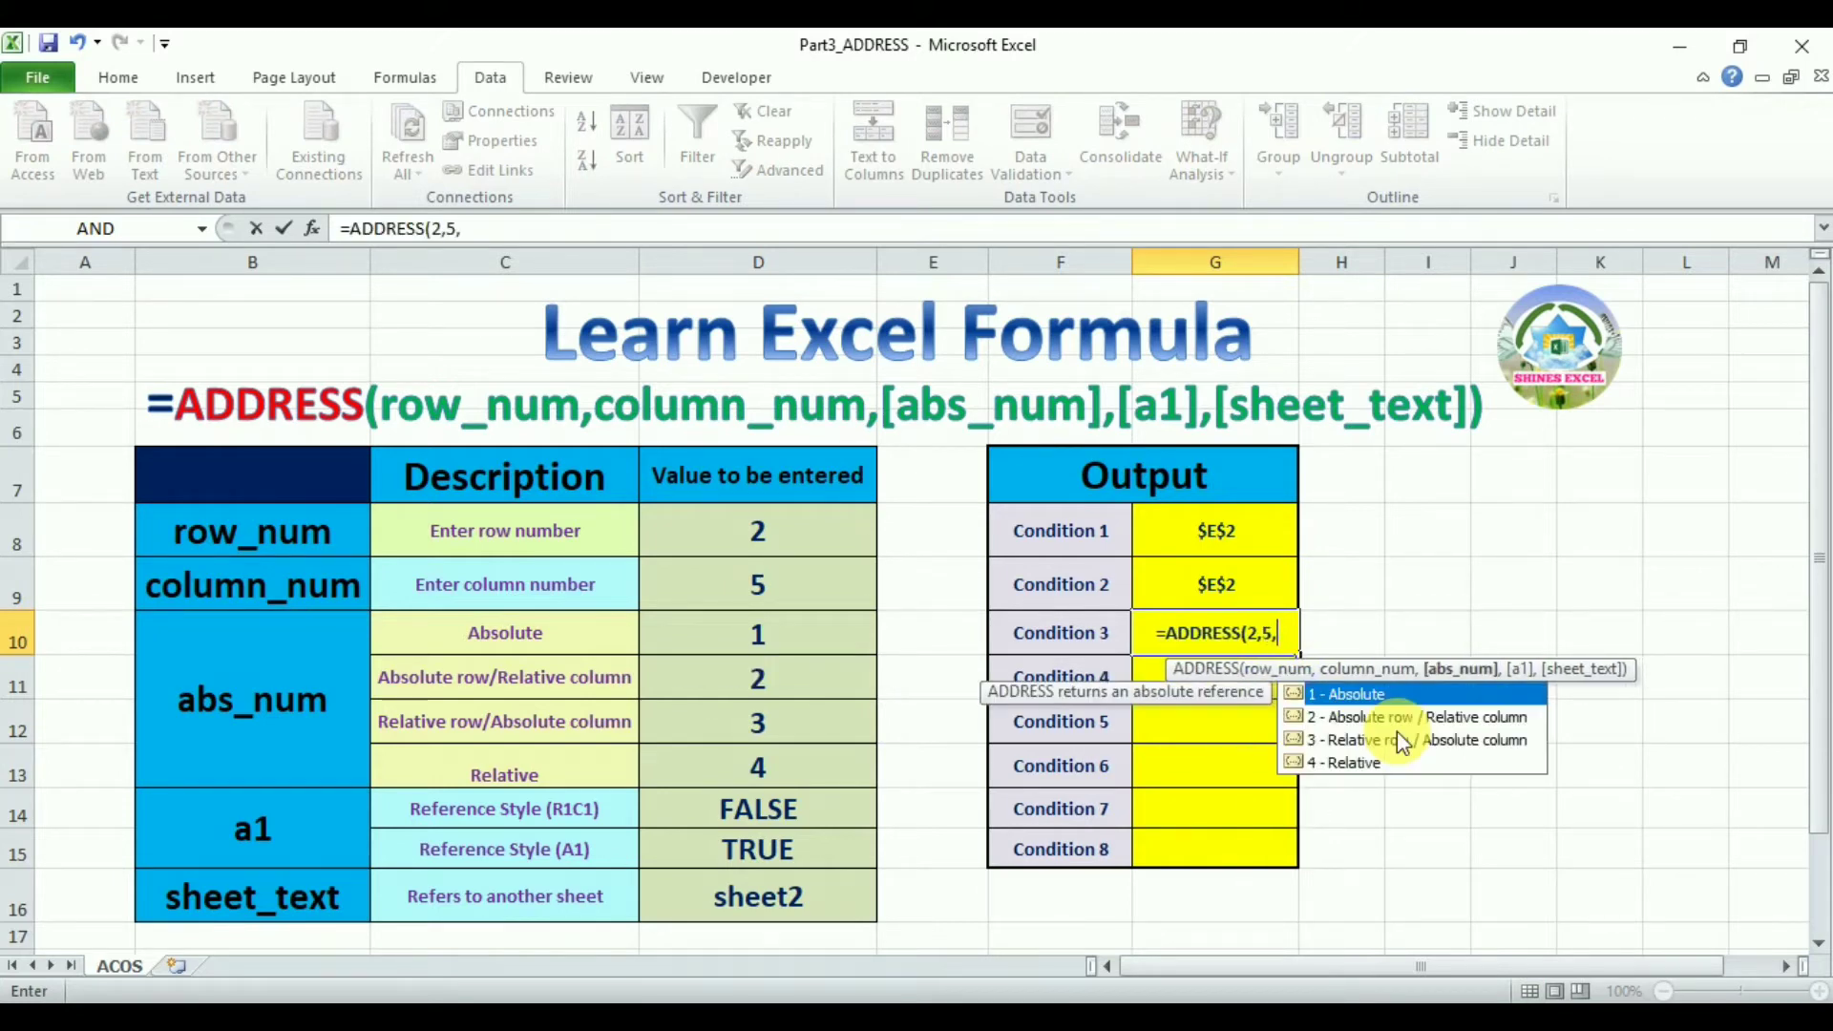
double_click(1386, 718)
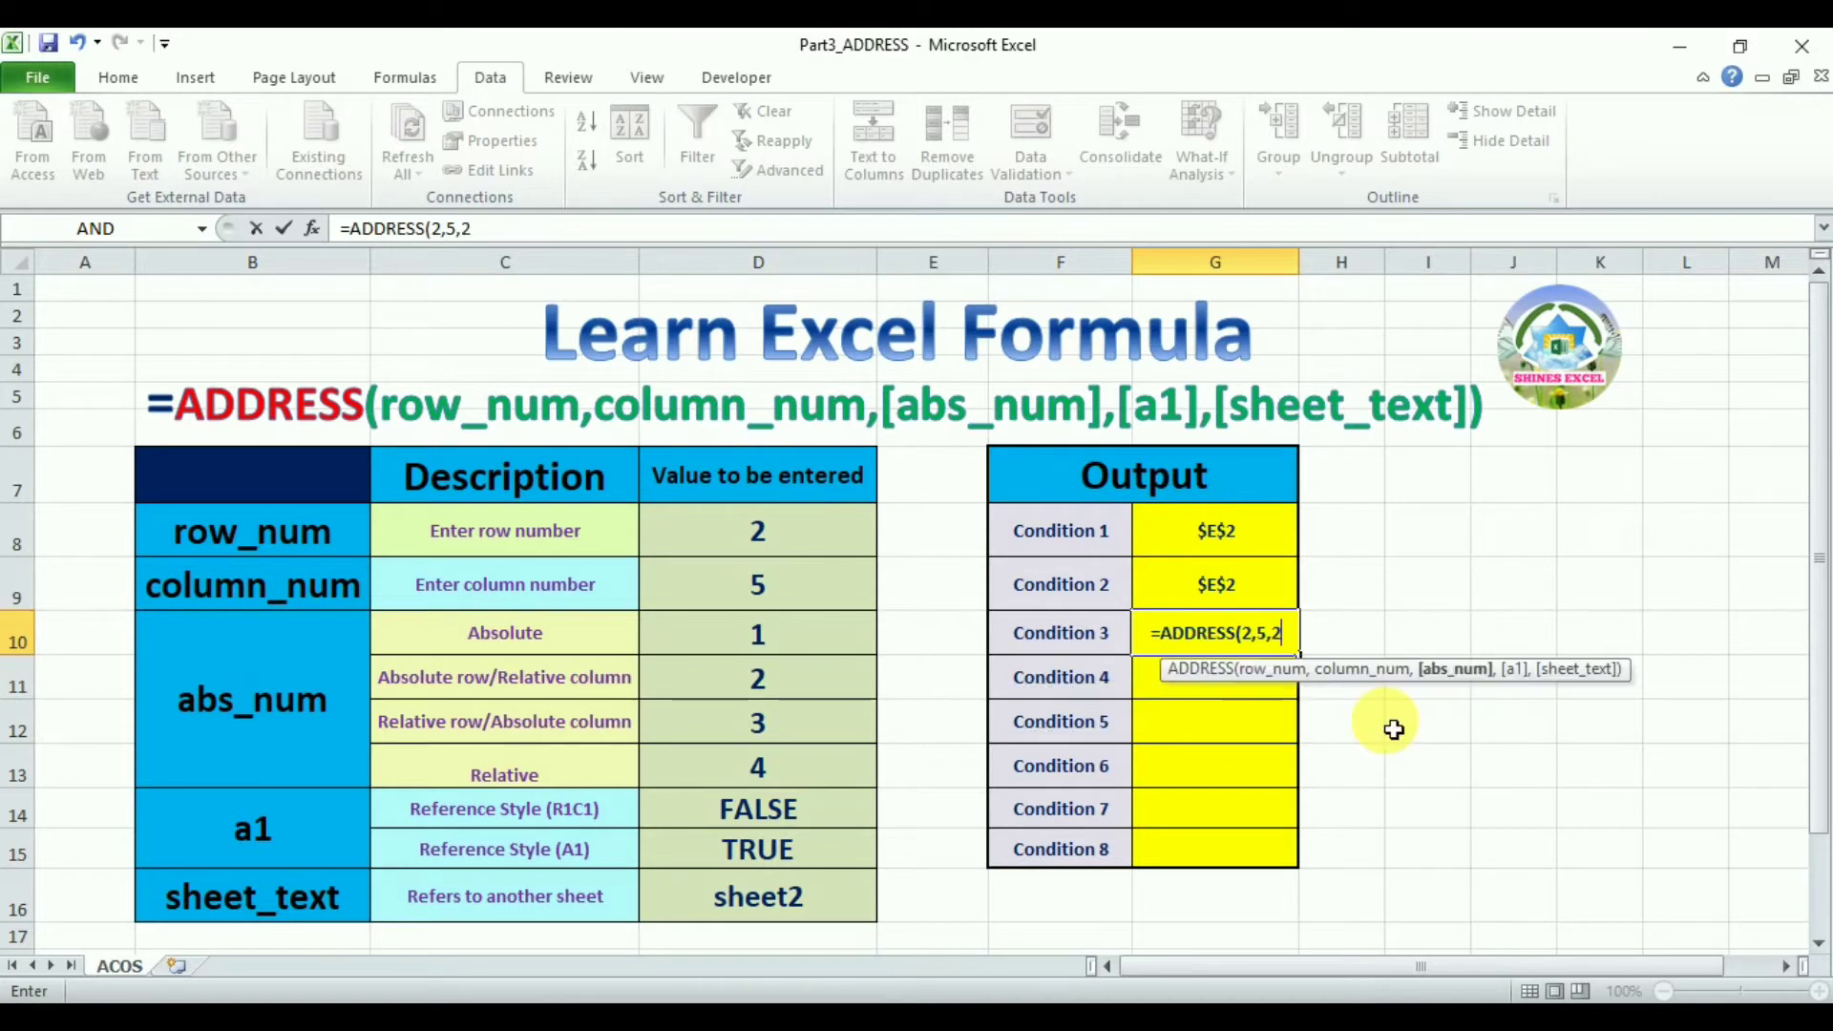
key(Return)
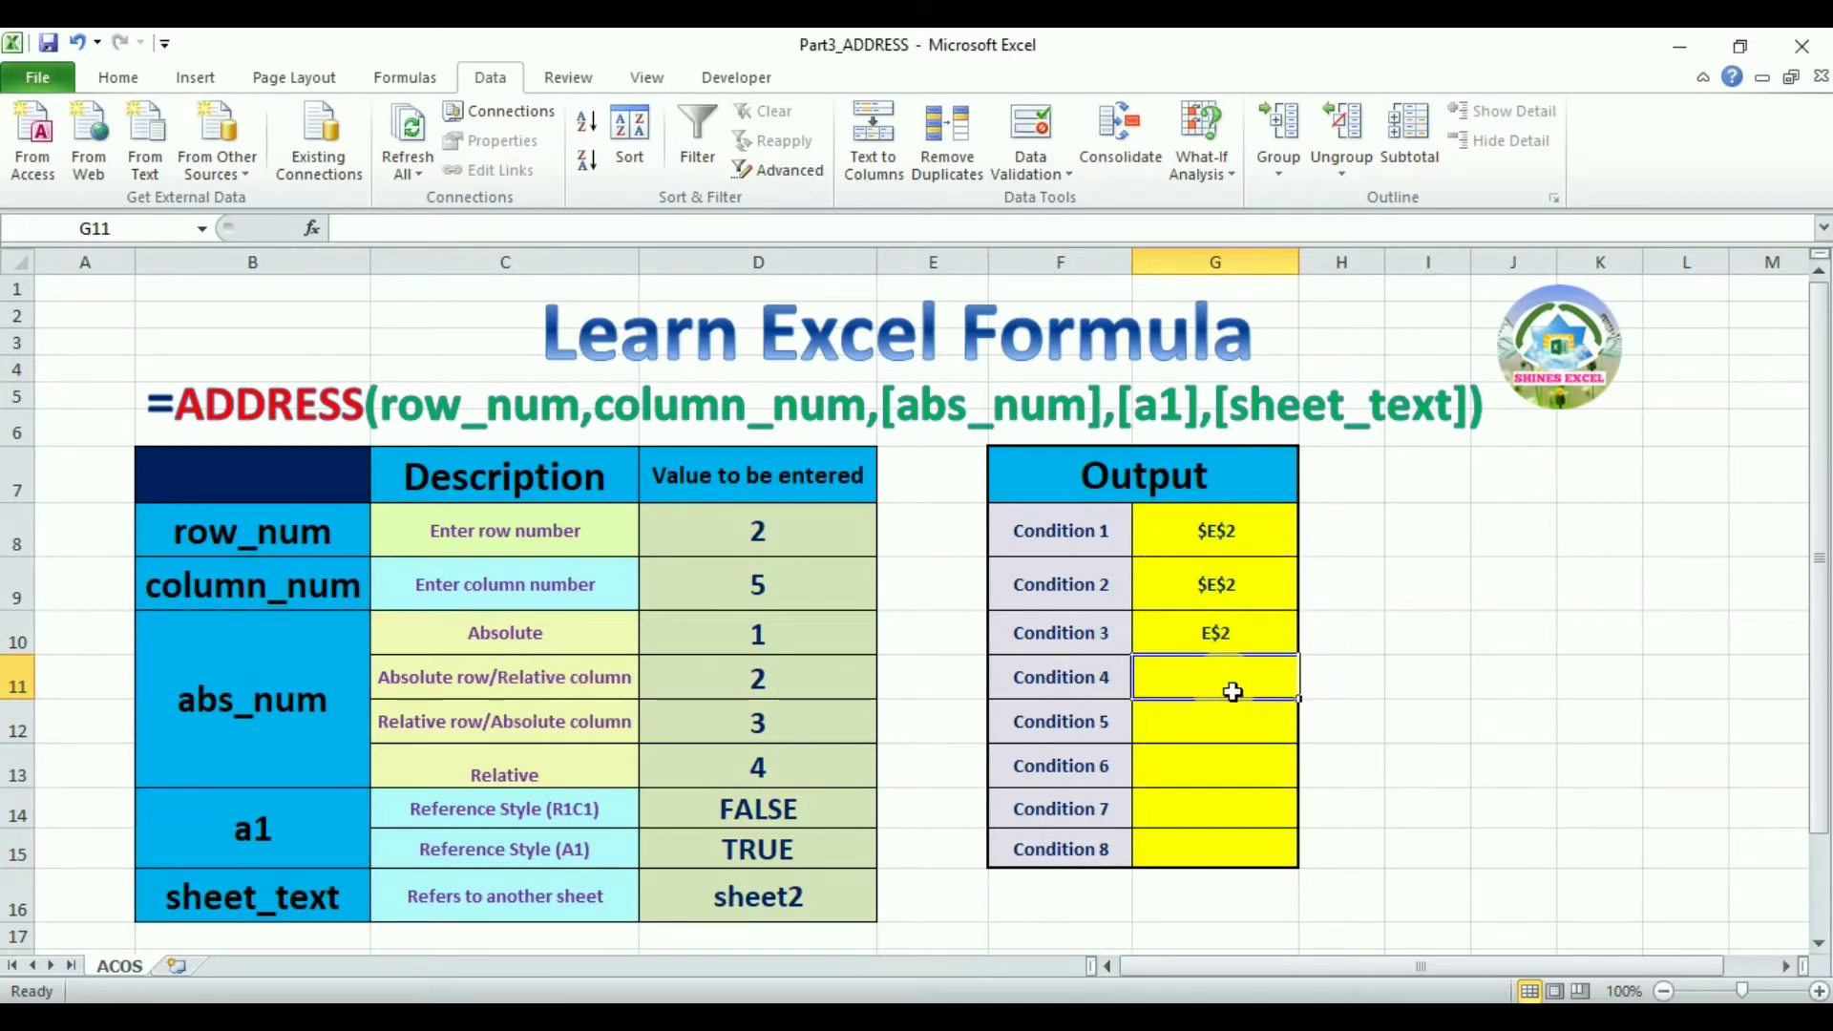
Enter =ADDRESS(2,5,3) for Condition 4, choosing Relative row / Absolute column
text(=add)
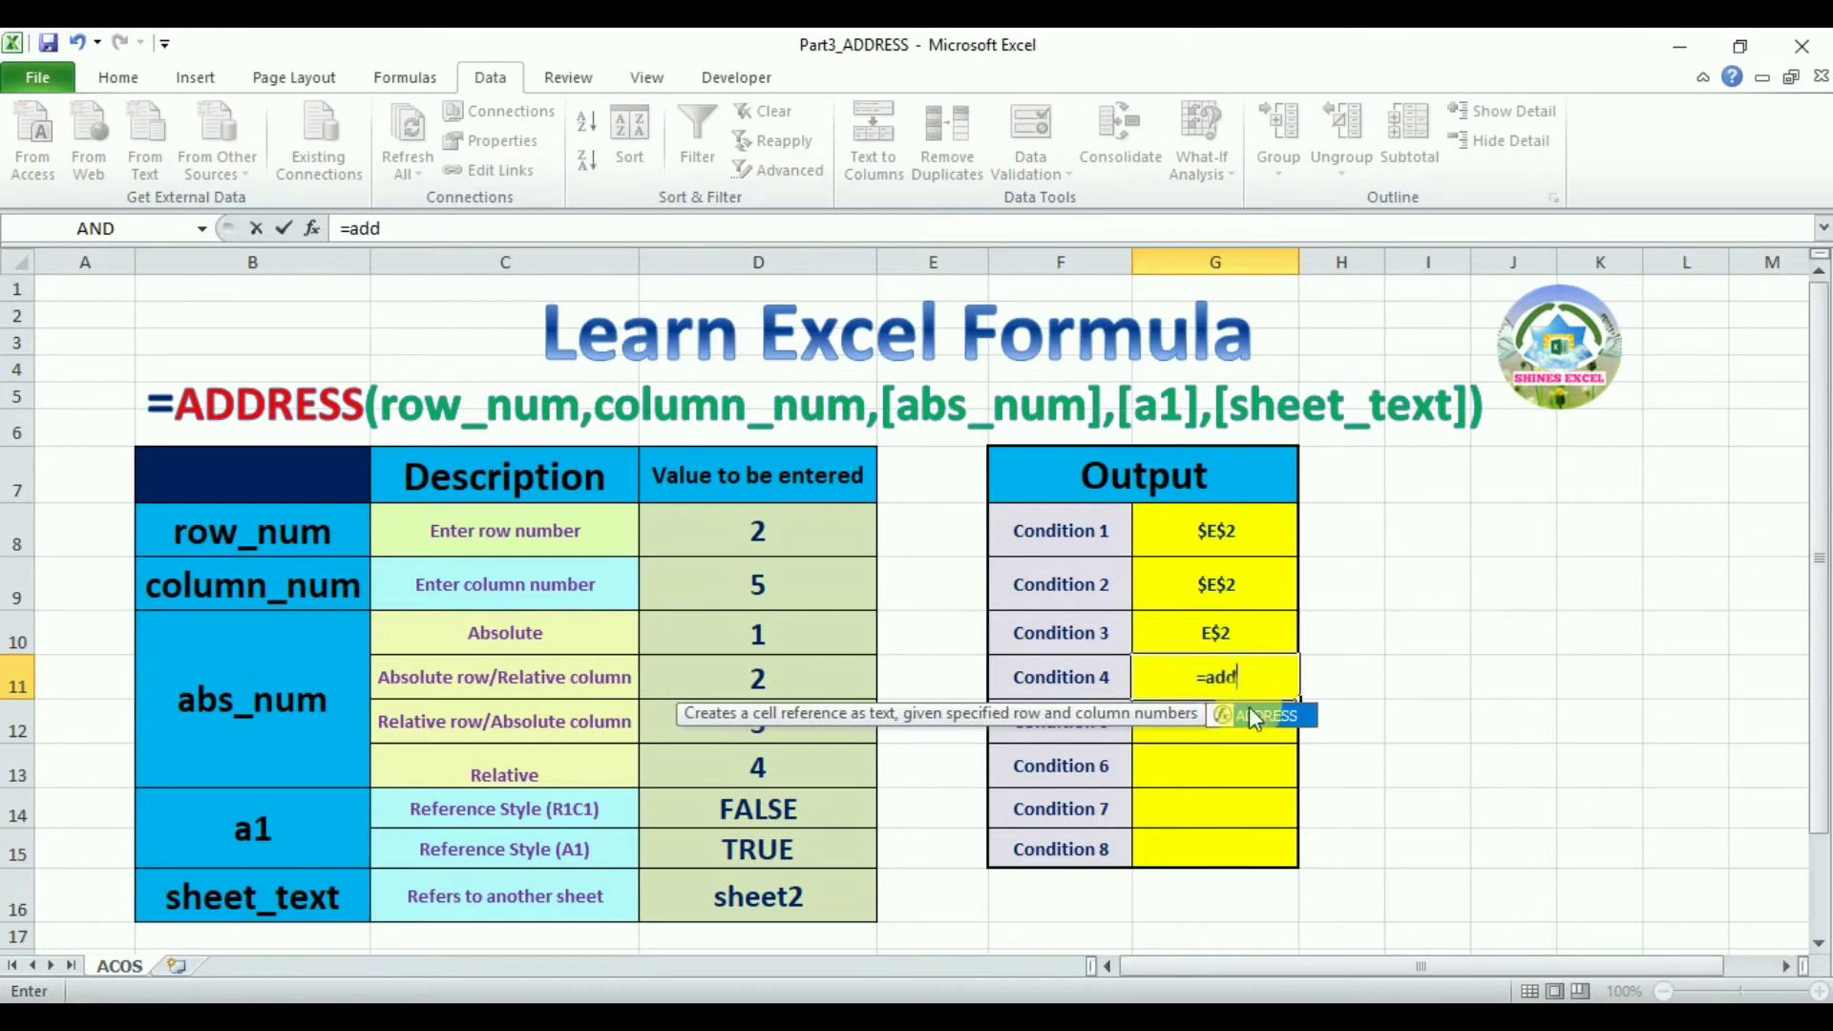
double_click(1264, 718)
text(2,5,)
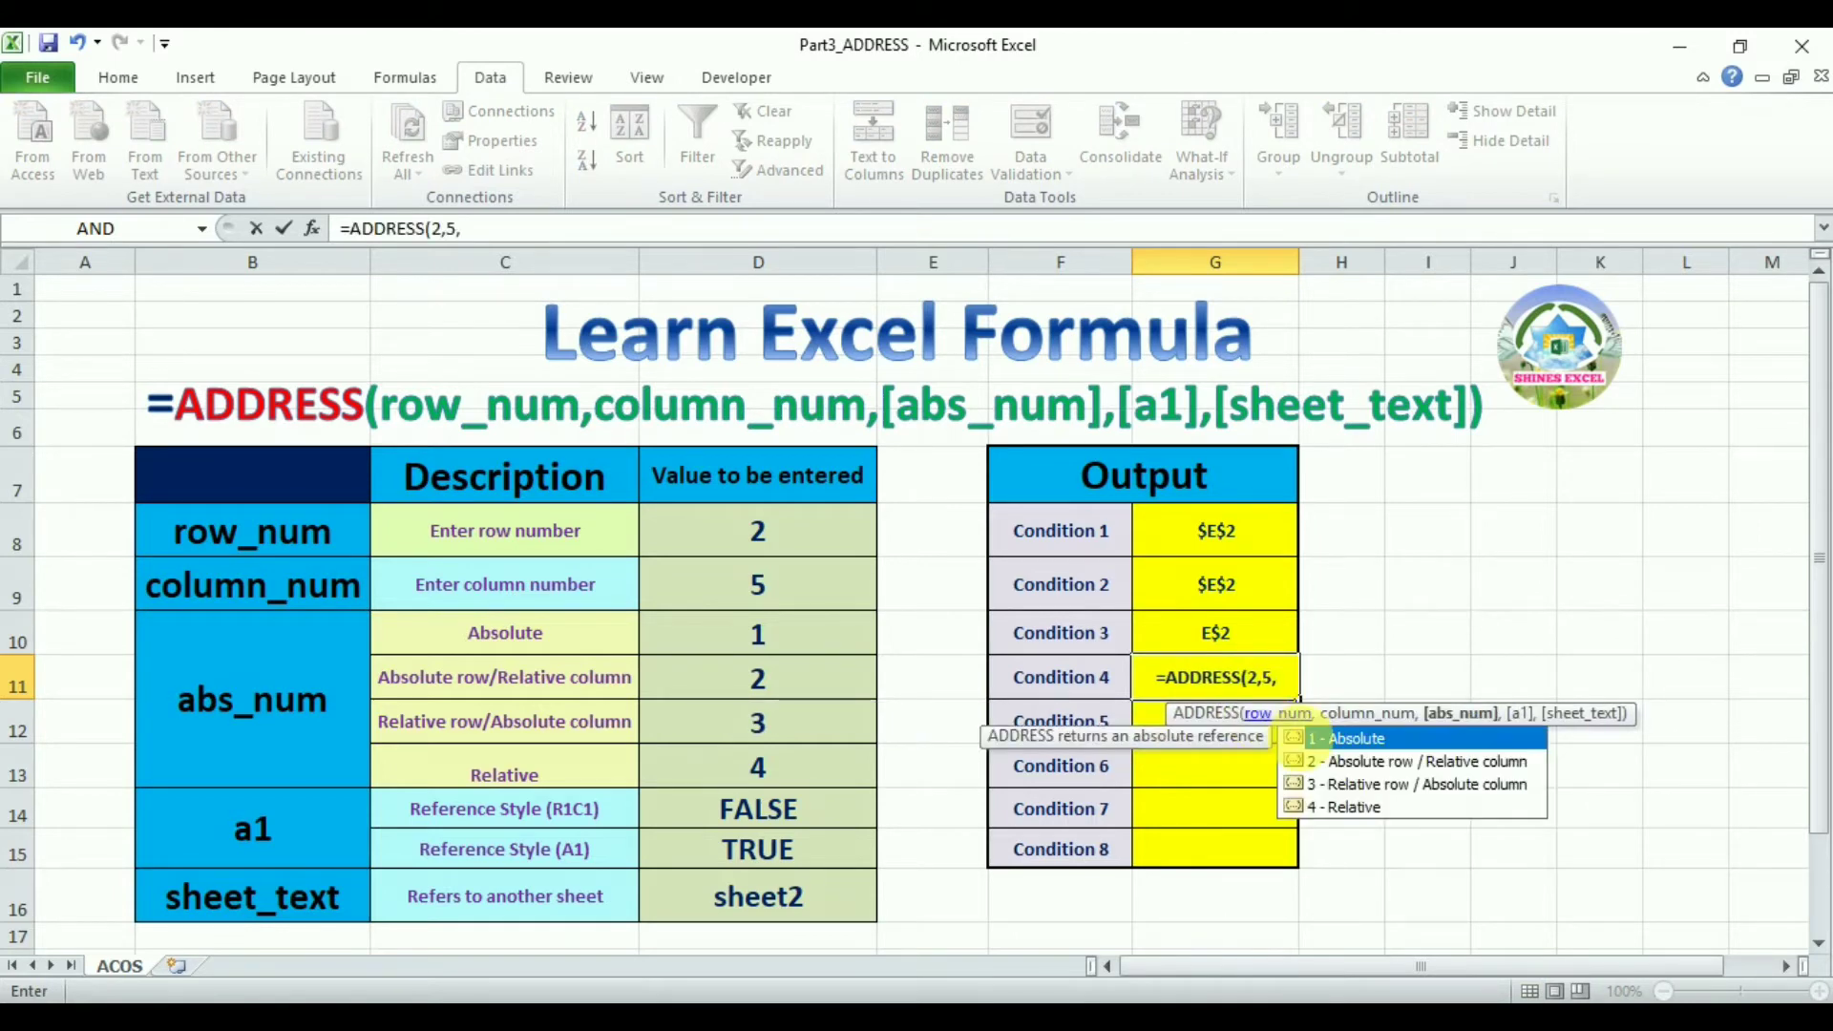
double_click(1361, 784)
key(Return)
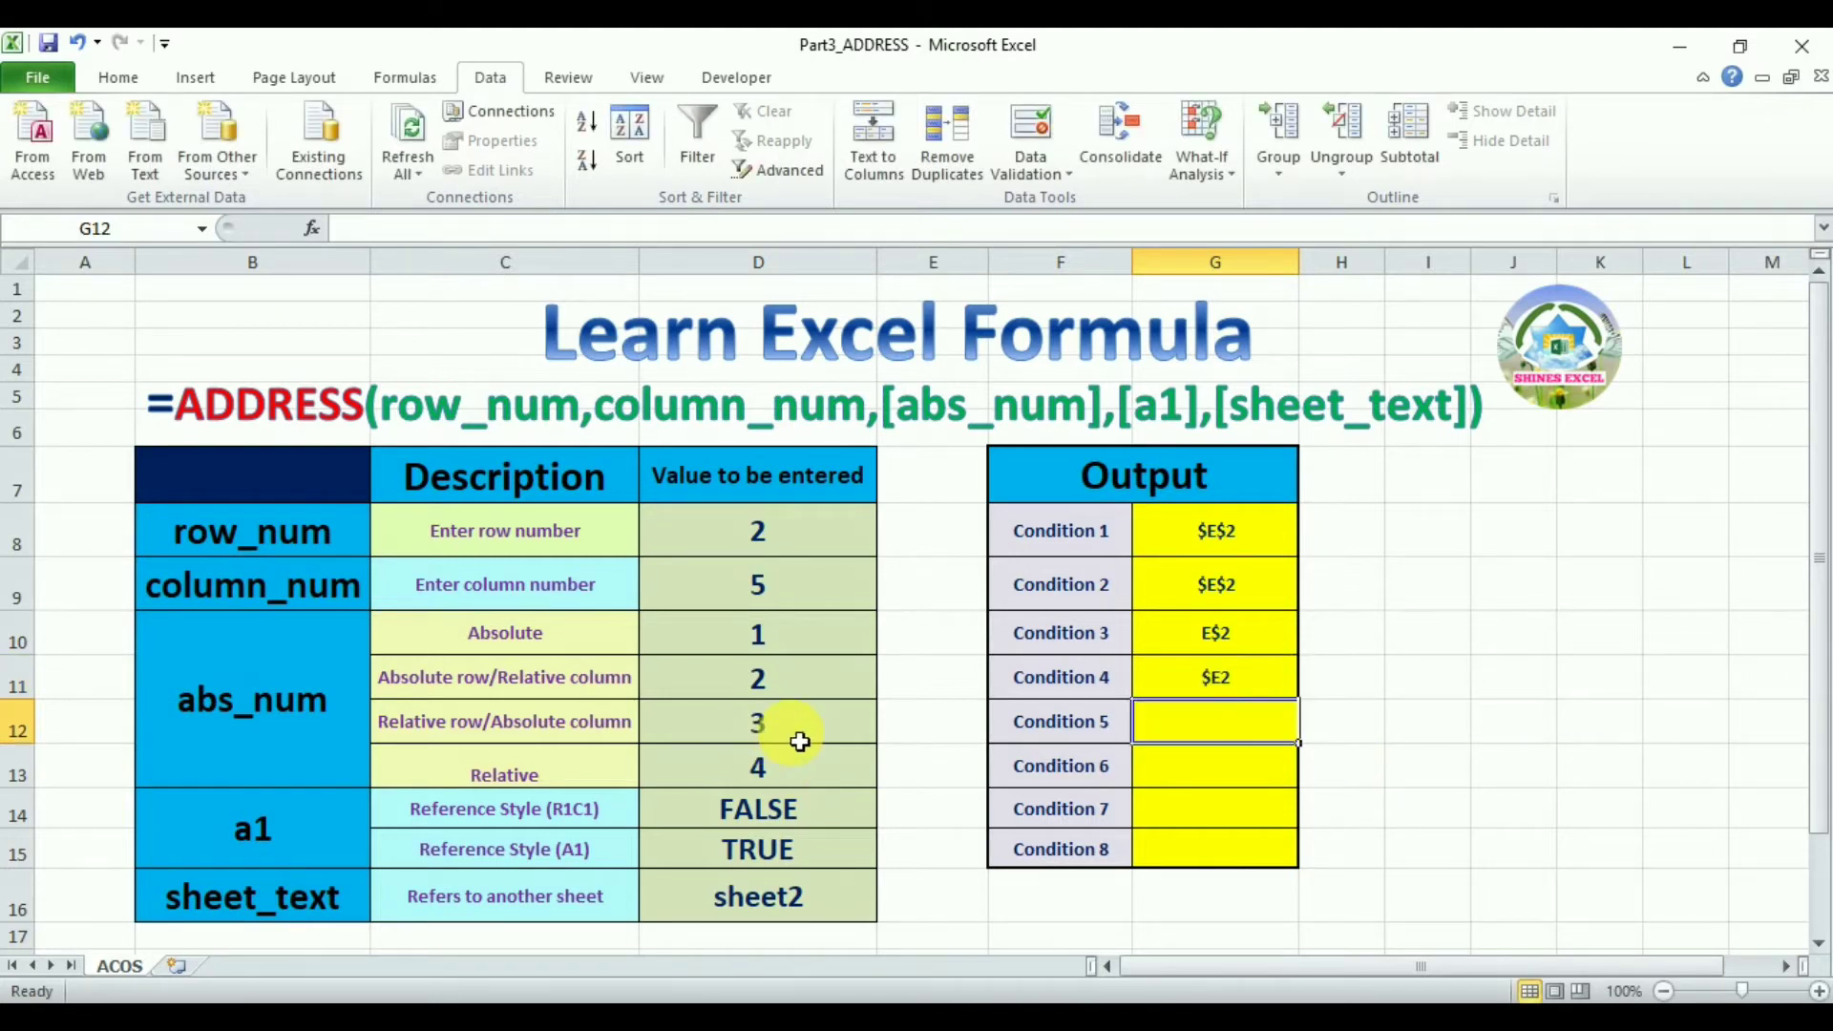
Enter =ADDRESS(2,5,4) for Condition 5, choosing the Relative option
text(=add)
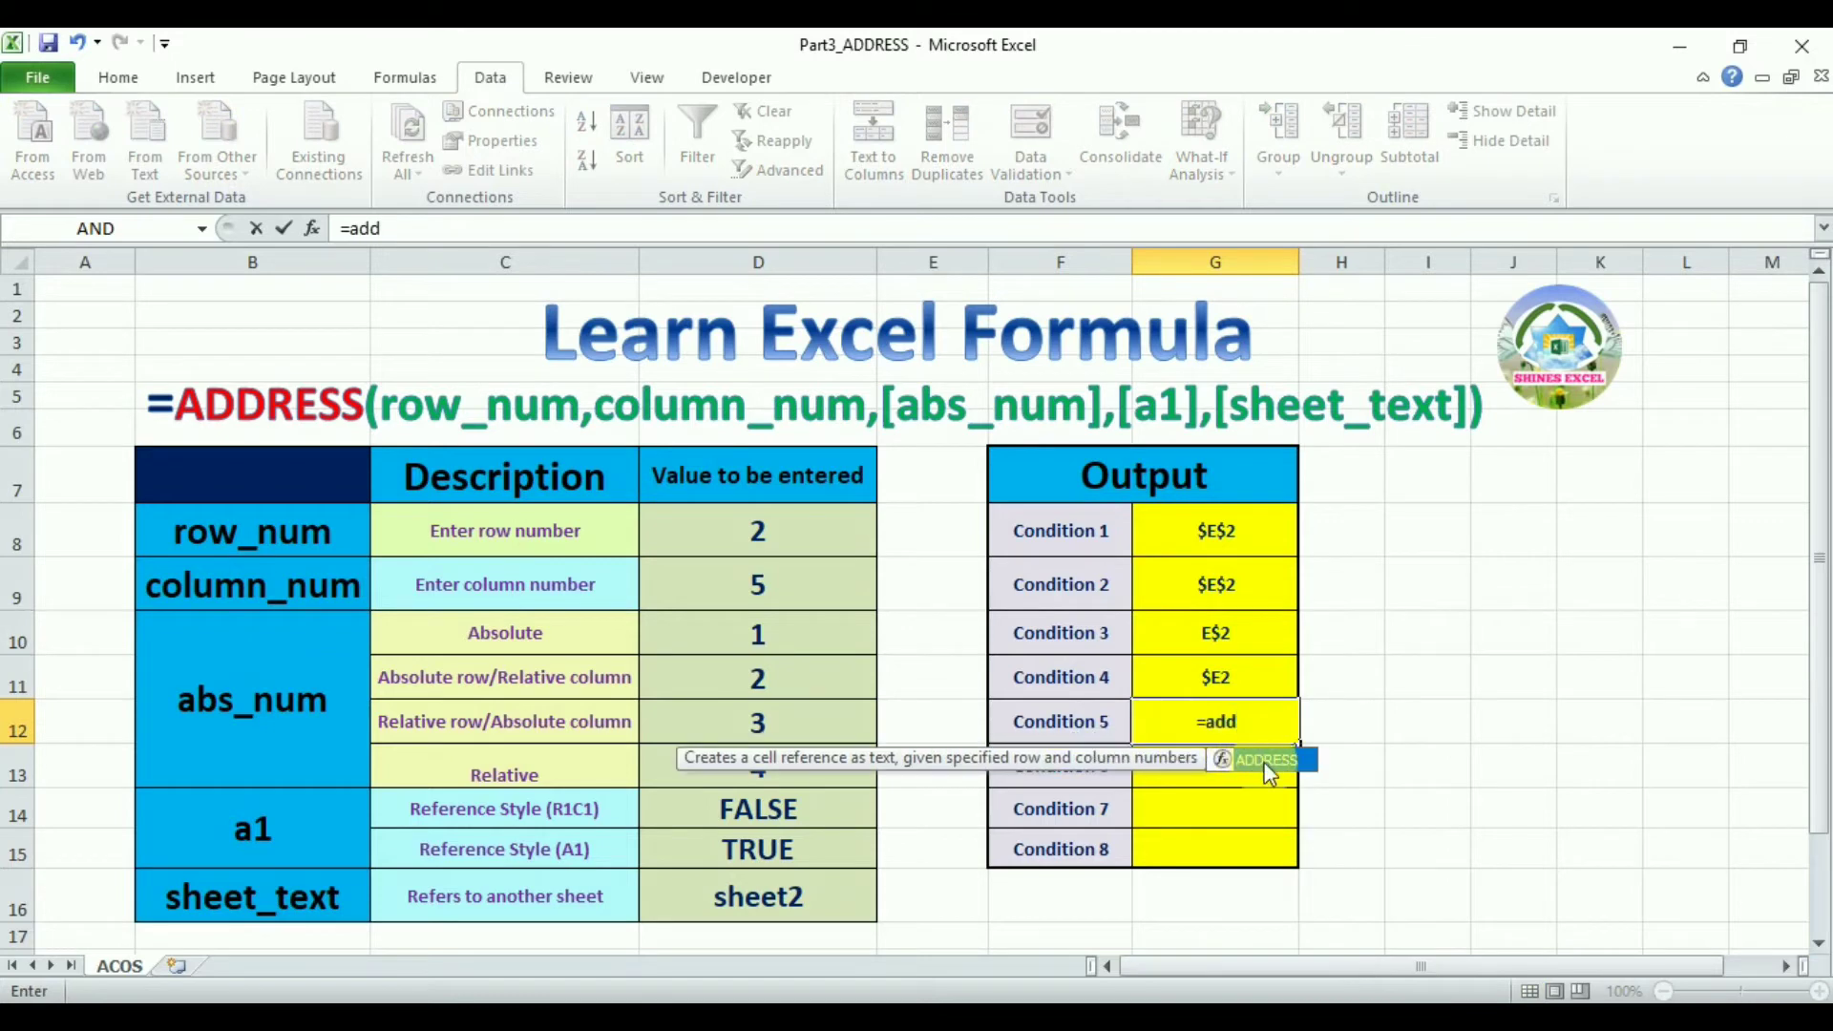
double_click(1265, 762)
text(2,5,)
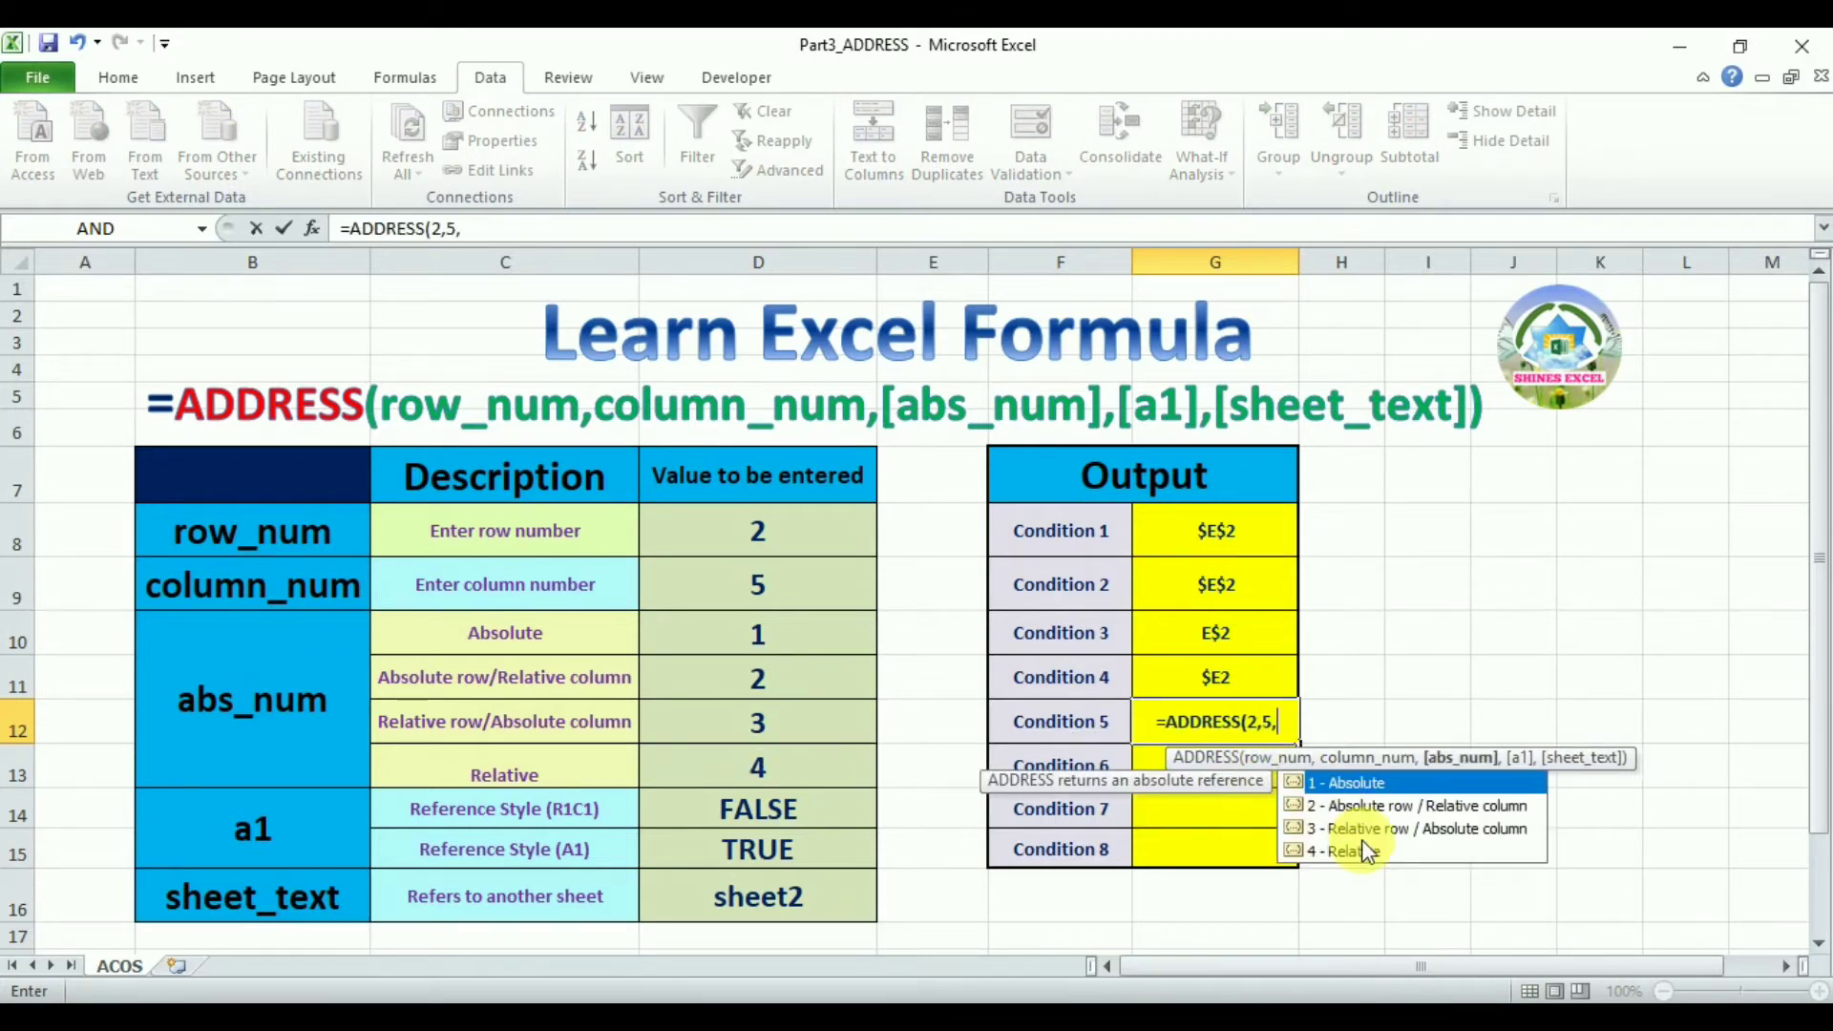
double_click(1371, 851)
key(Return)
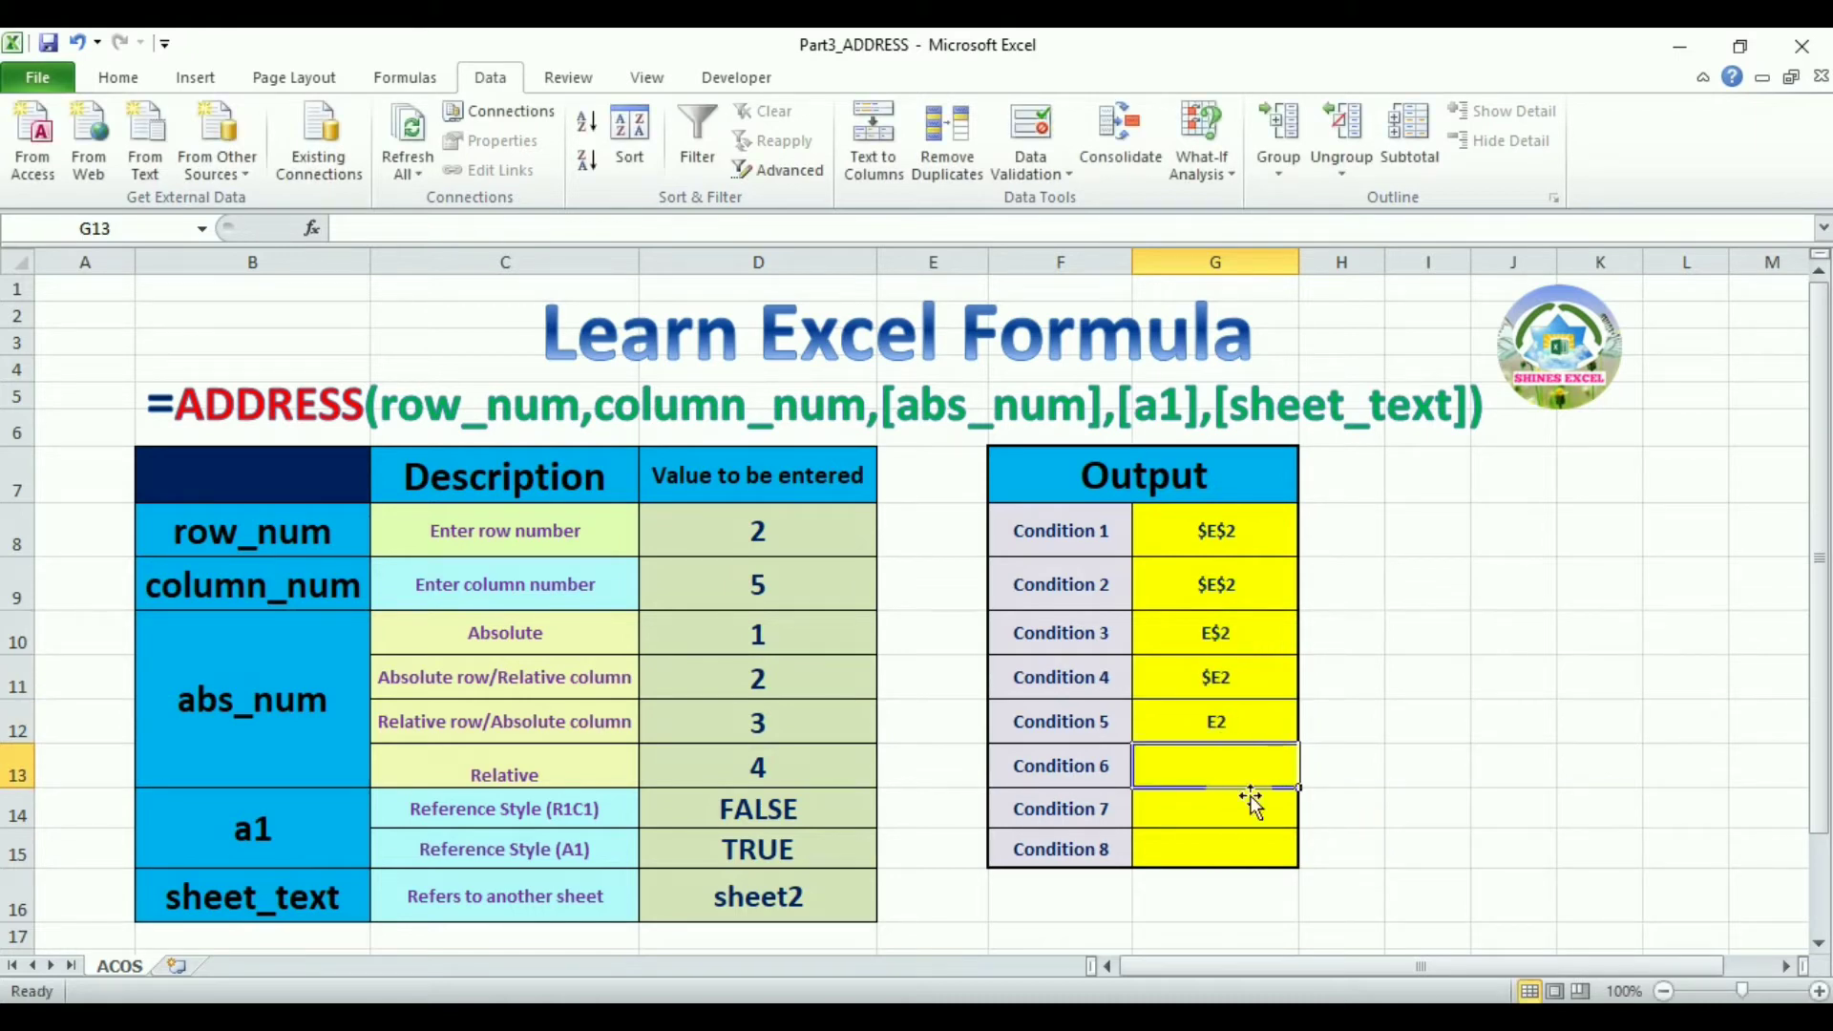
Enter =ADDRESS(2,5,,0) for Condition 6, skipping abs_num and choosing R1C1 style
text(=add)
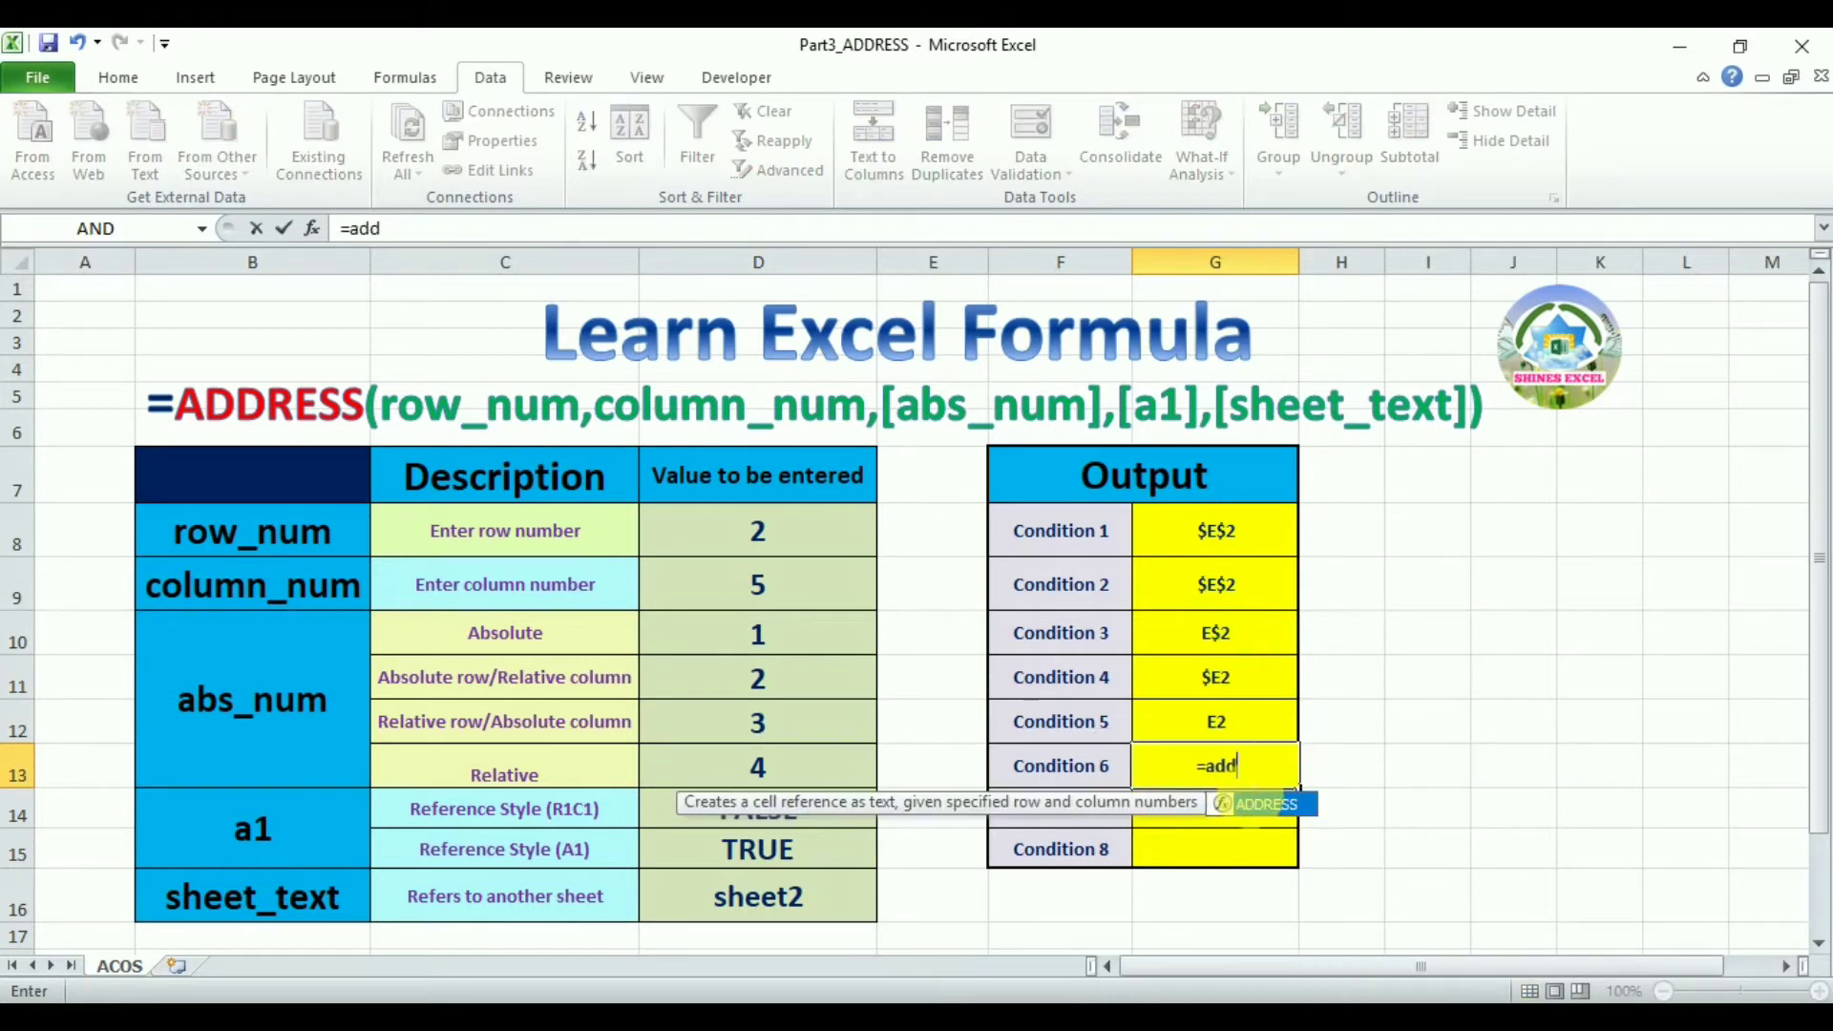
double_click(1266, 807)
text(2,5,)
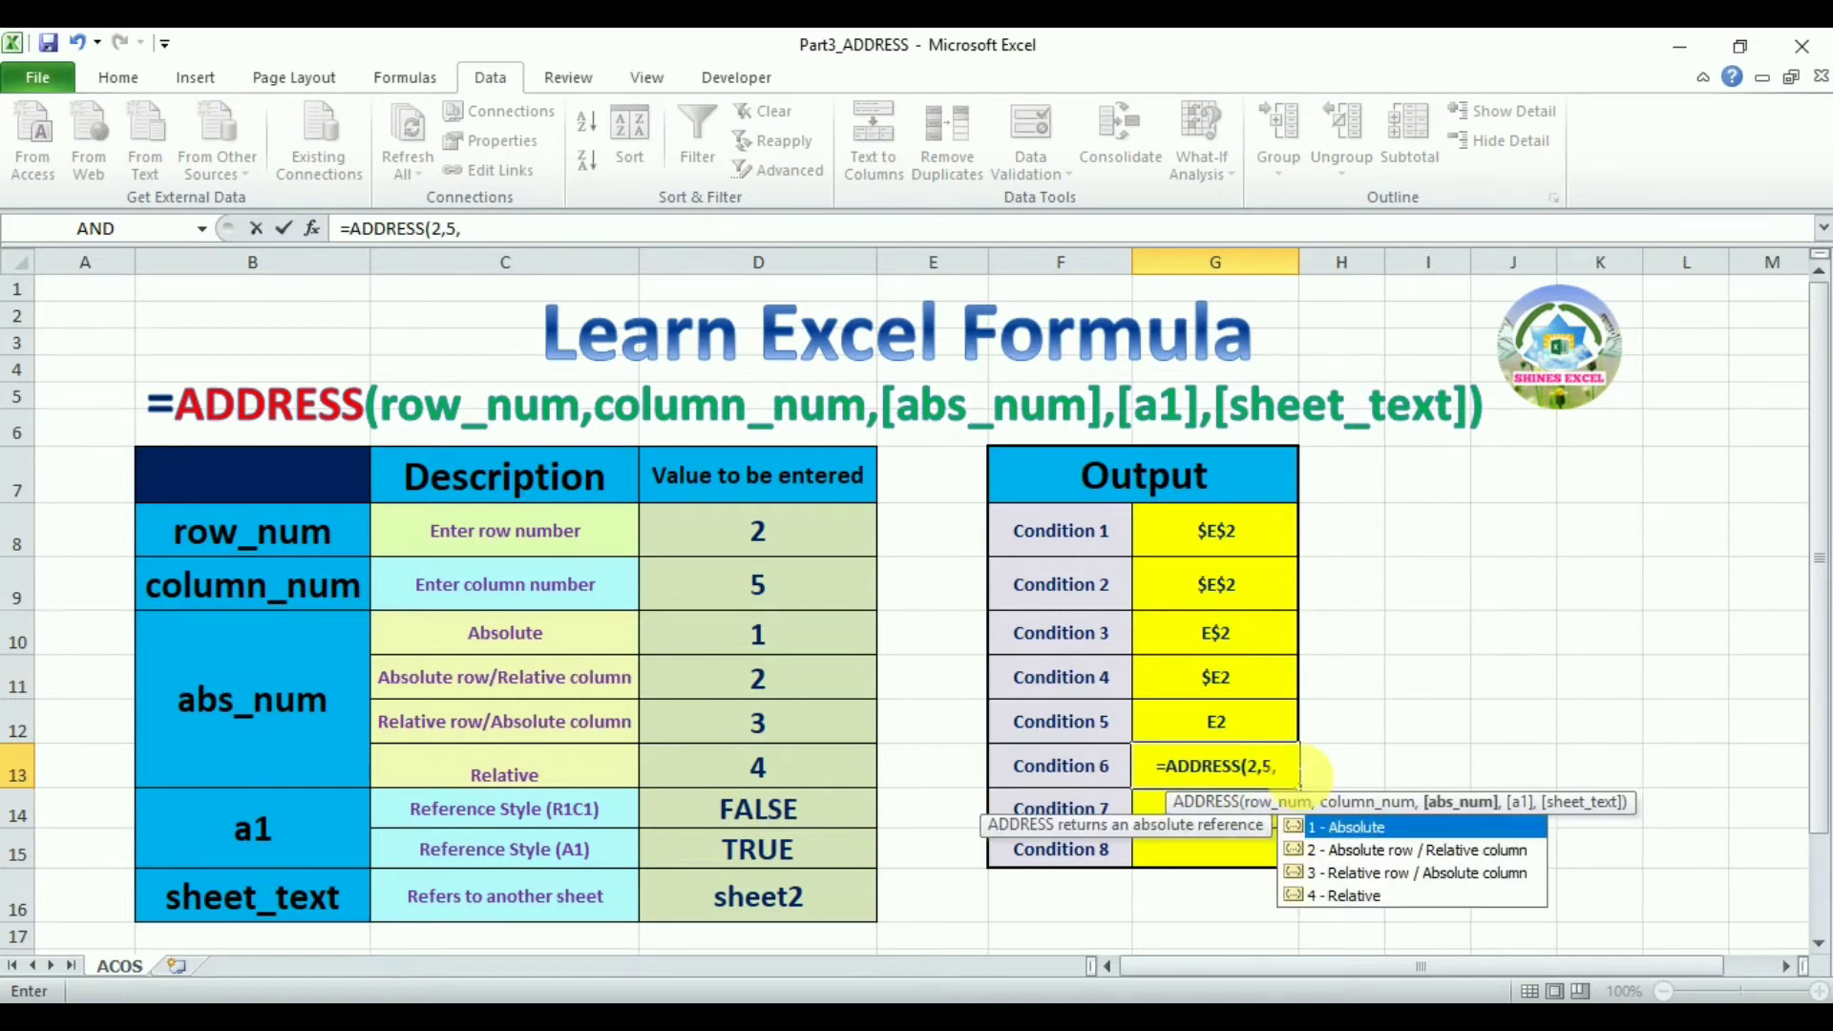
text(,)
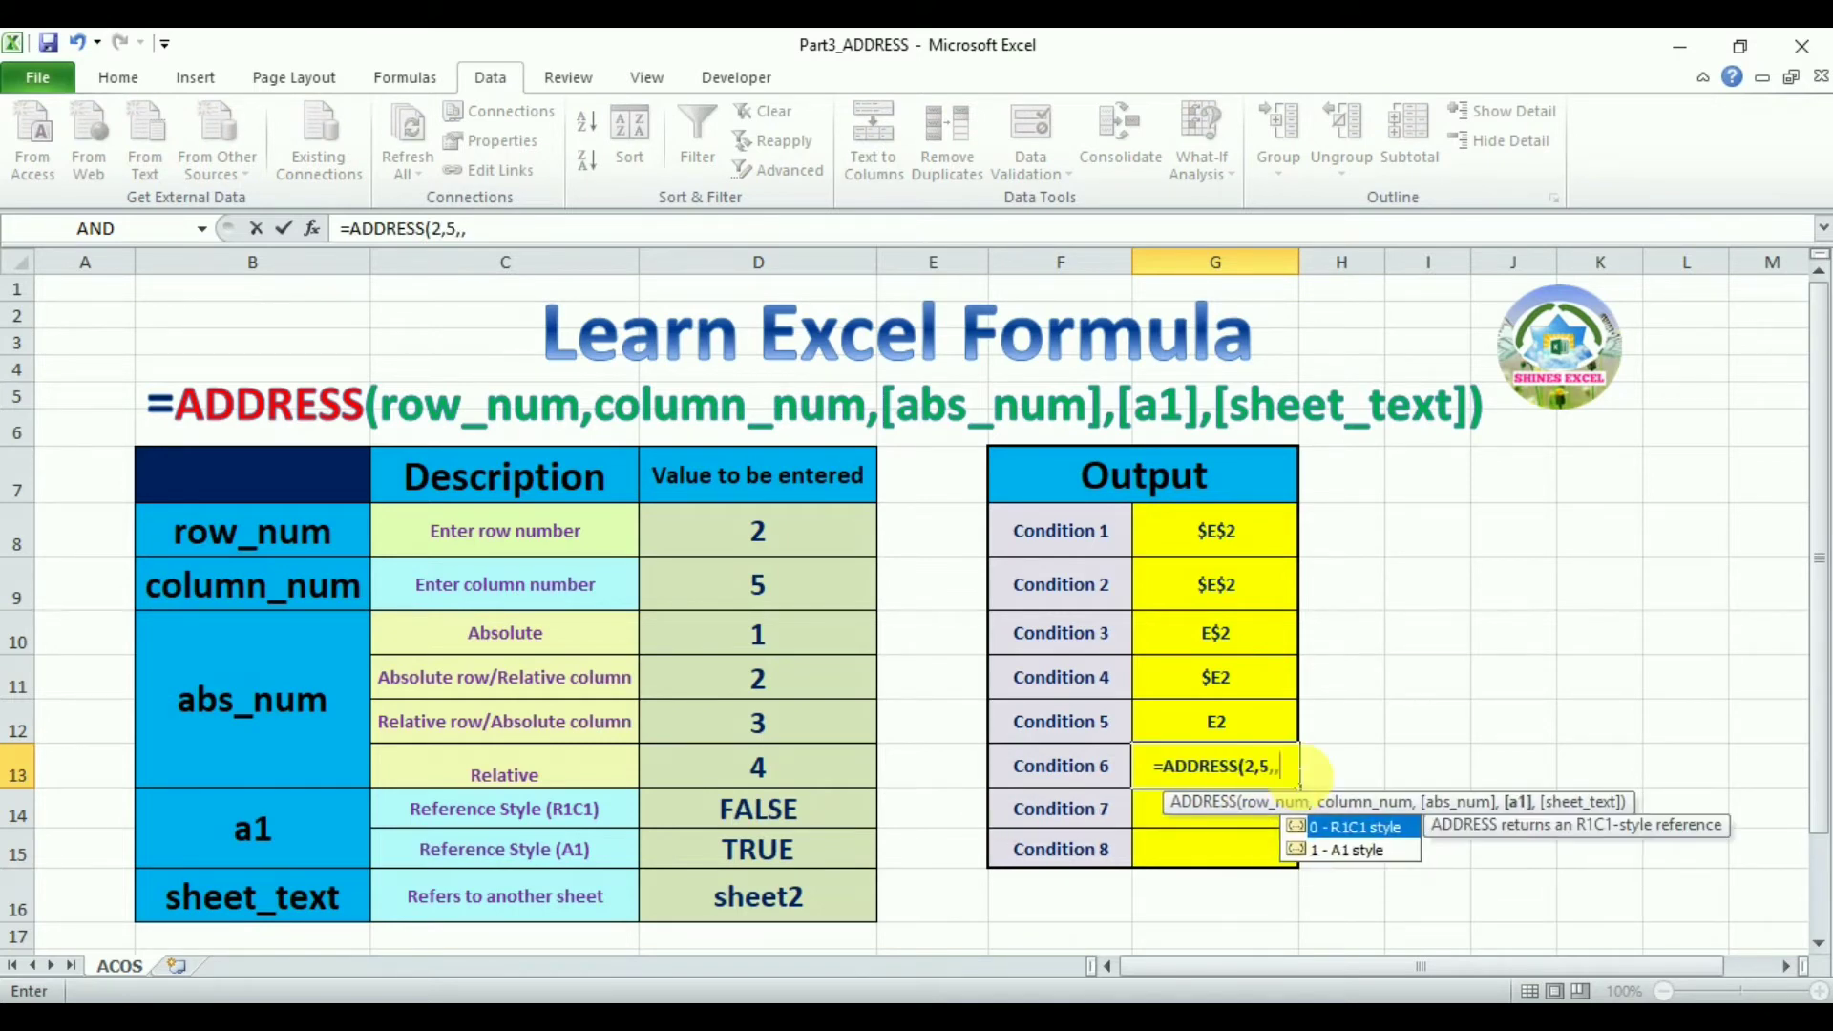
double_click(1377, 828)
key(Return)
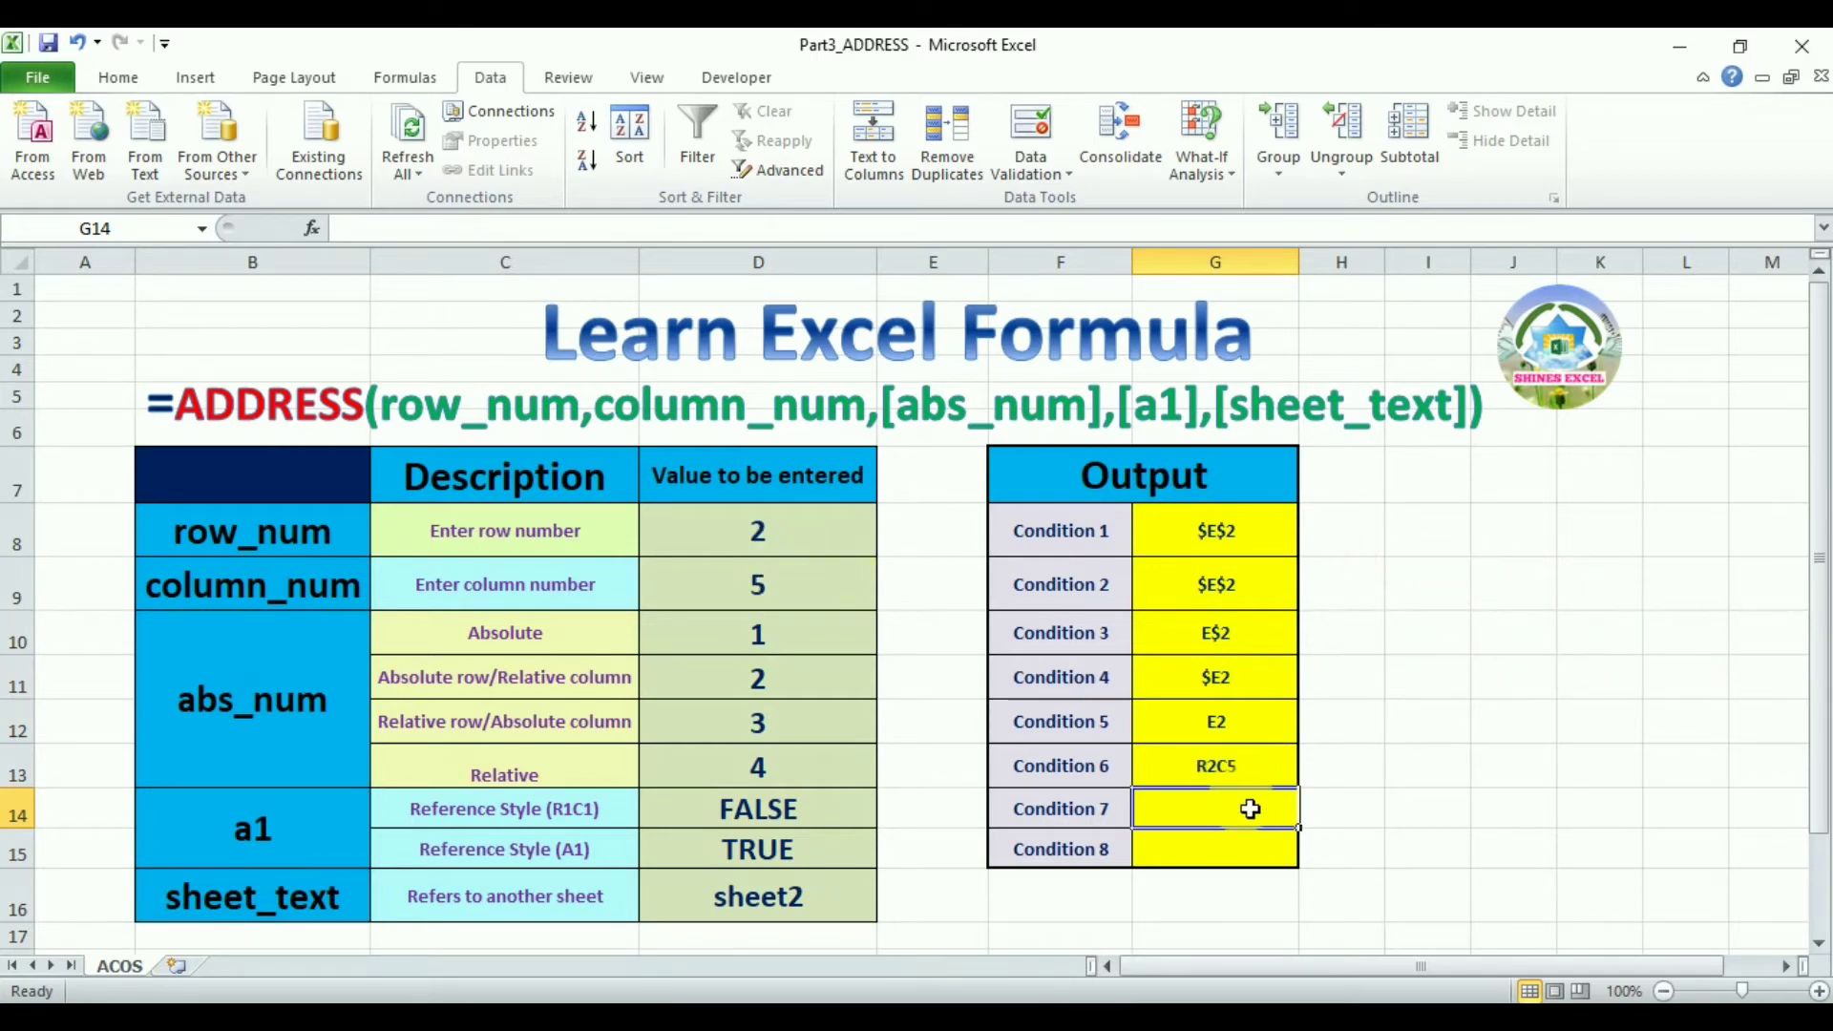
Enter =ADDRESS(2,5,,1) for Condition 7, skipping abs_num and choosing A1 style
text(=add)
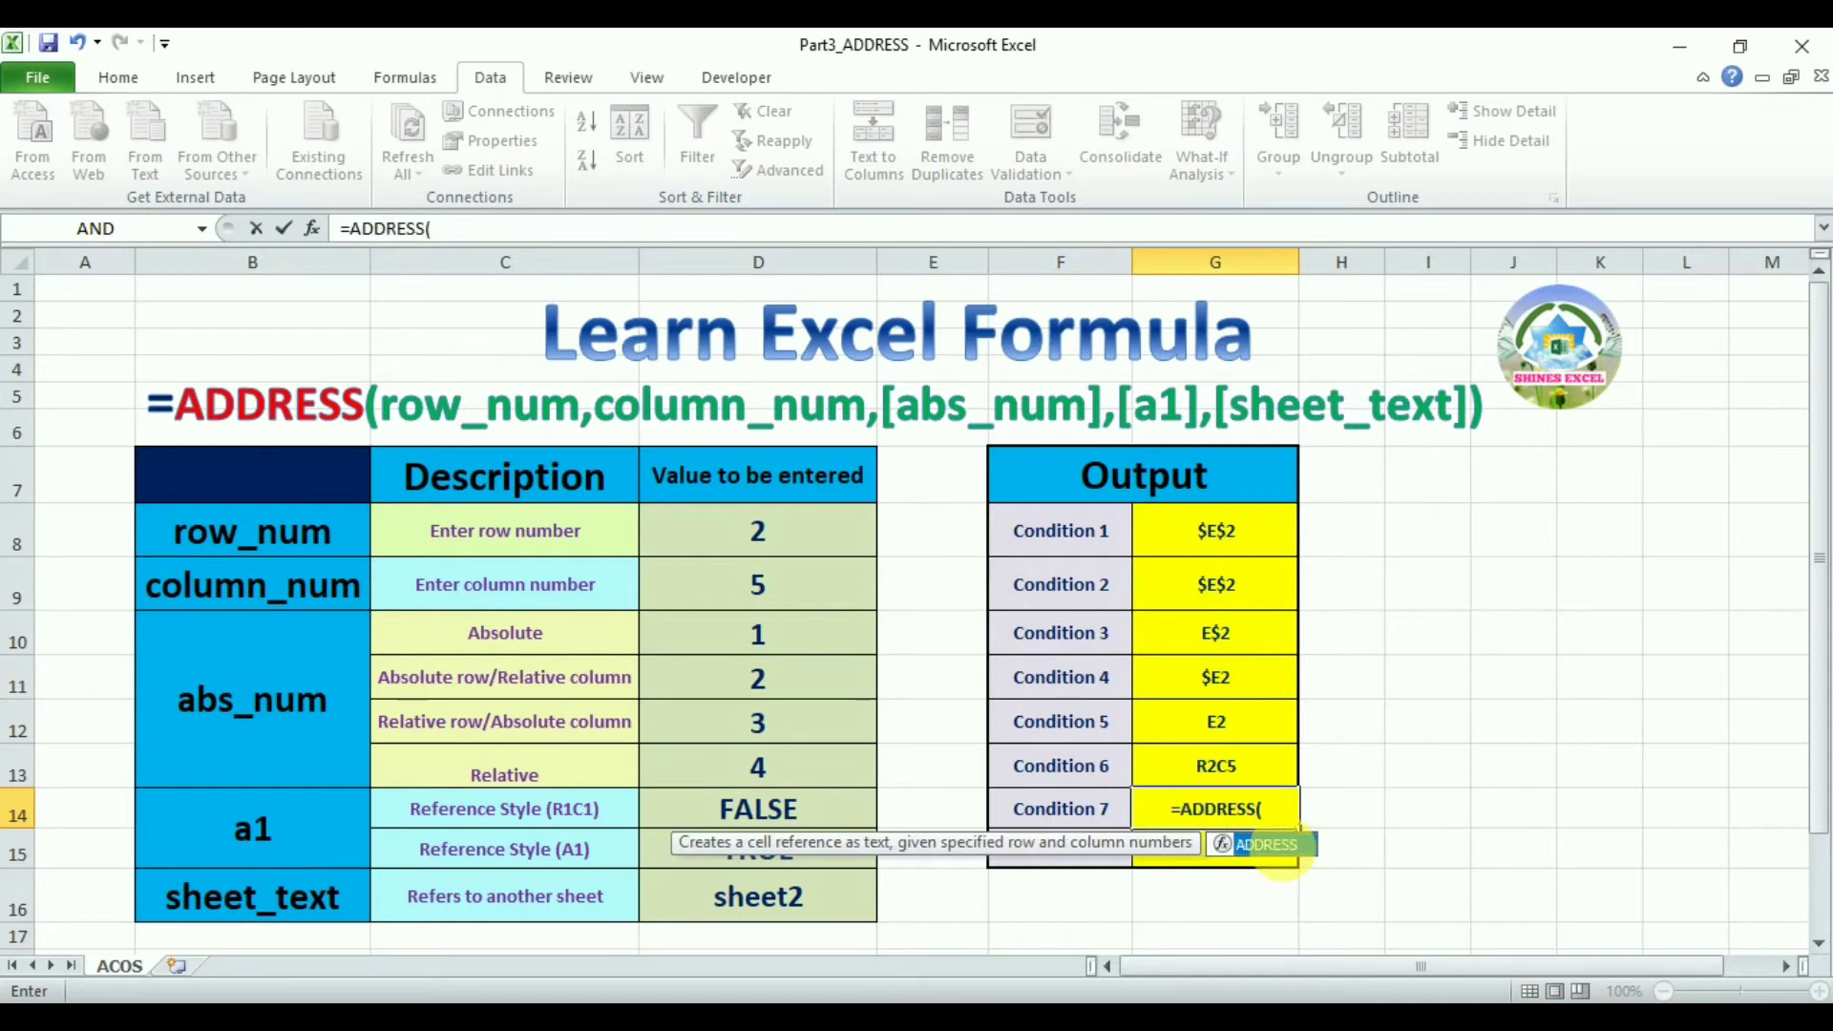
text(2,5,)
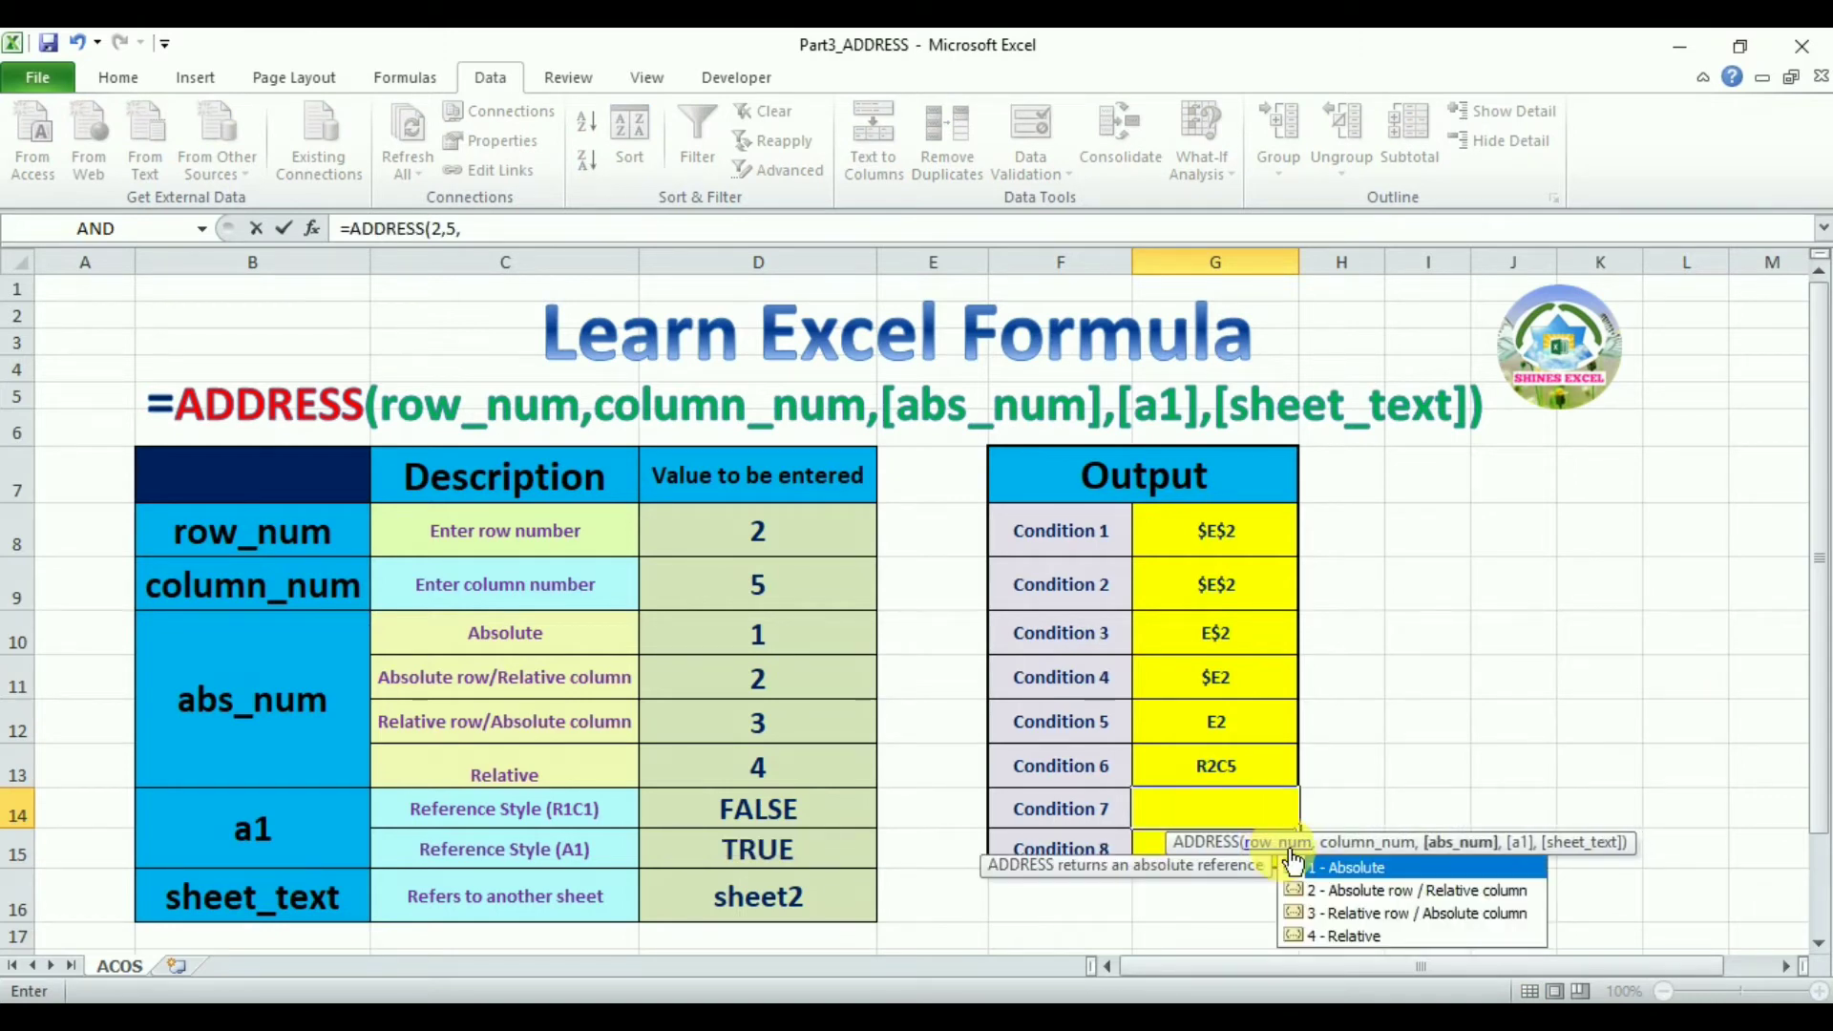
text(,)
double_click(1356, 891)
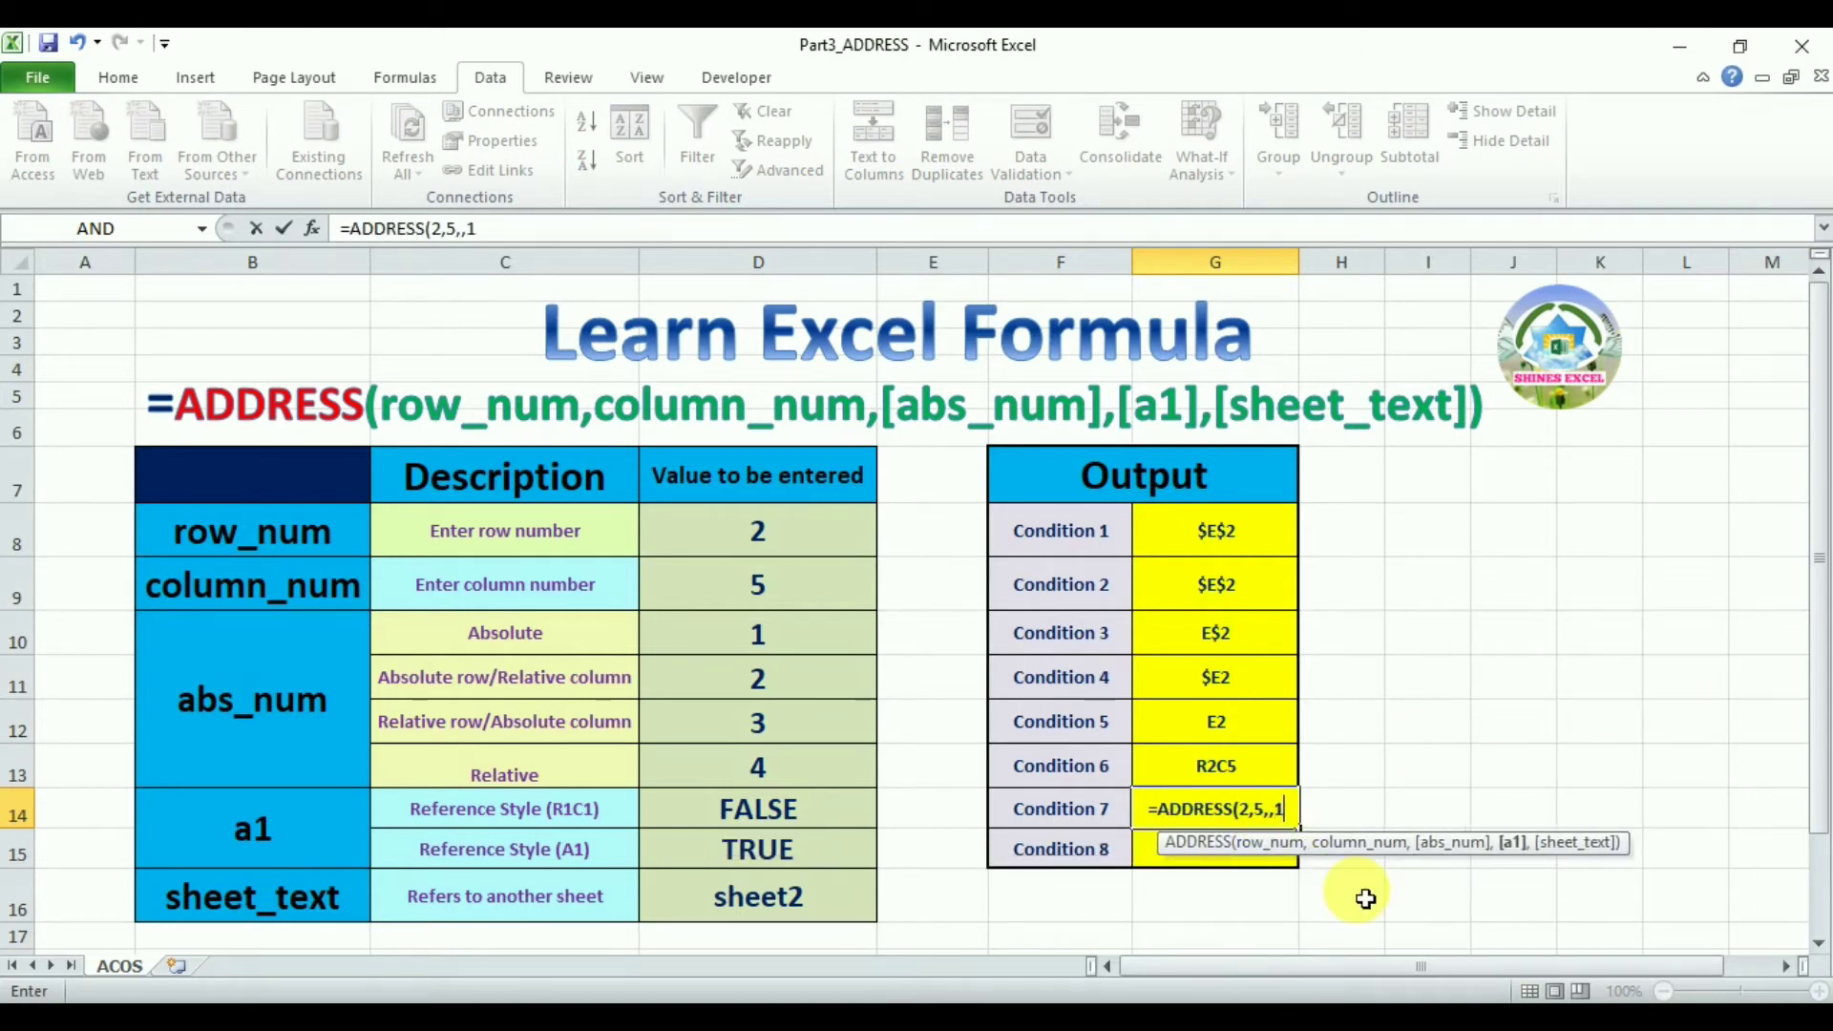
key(Return)
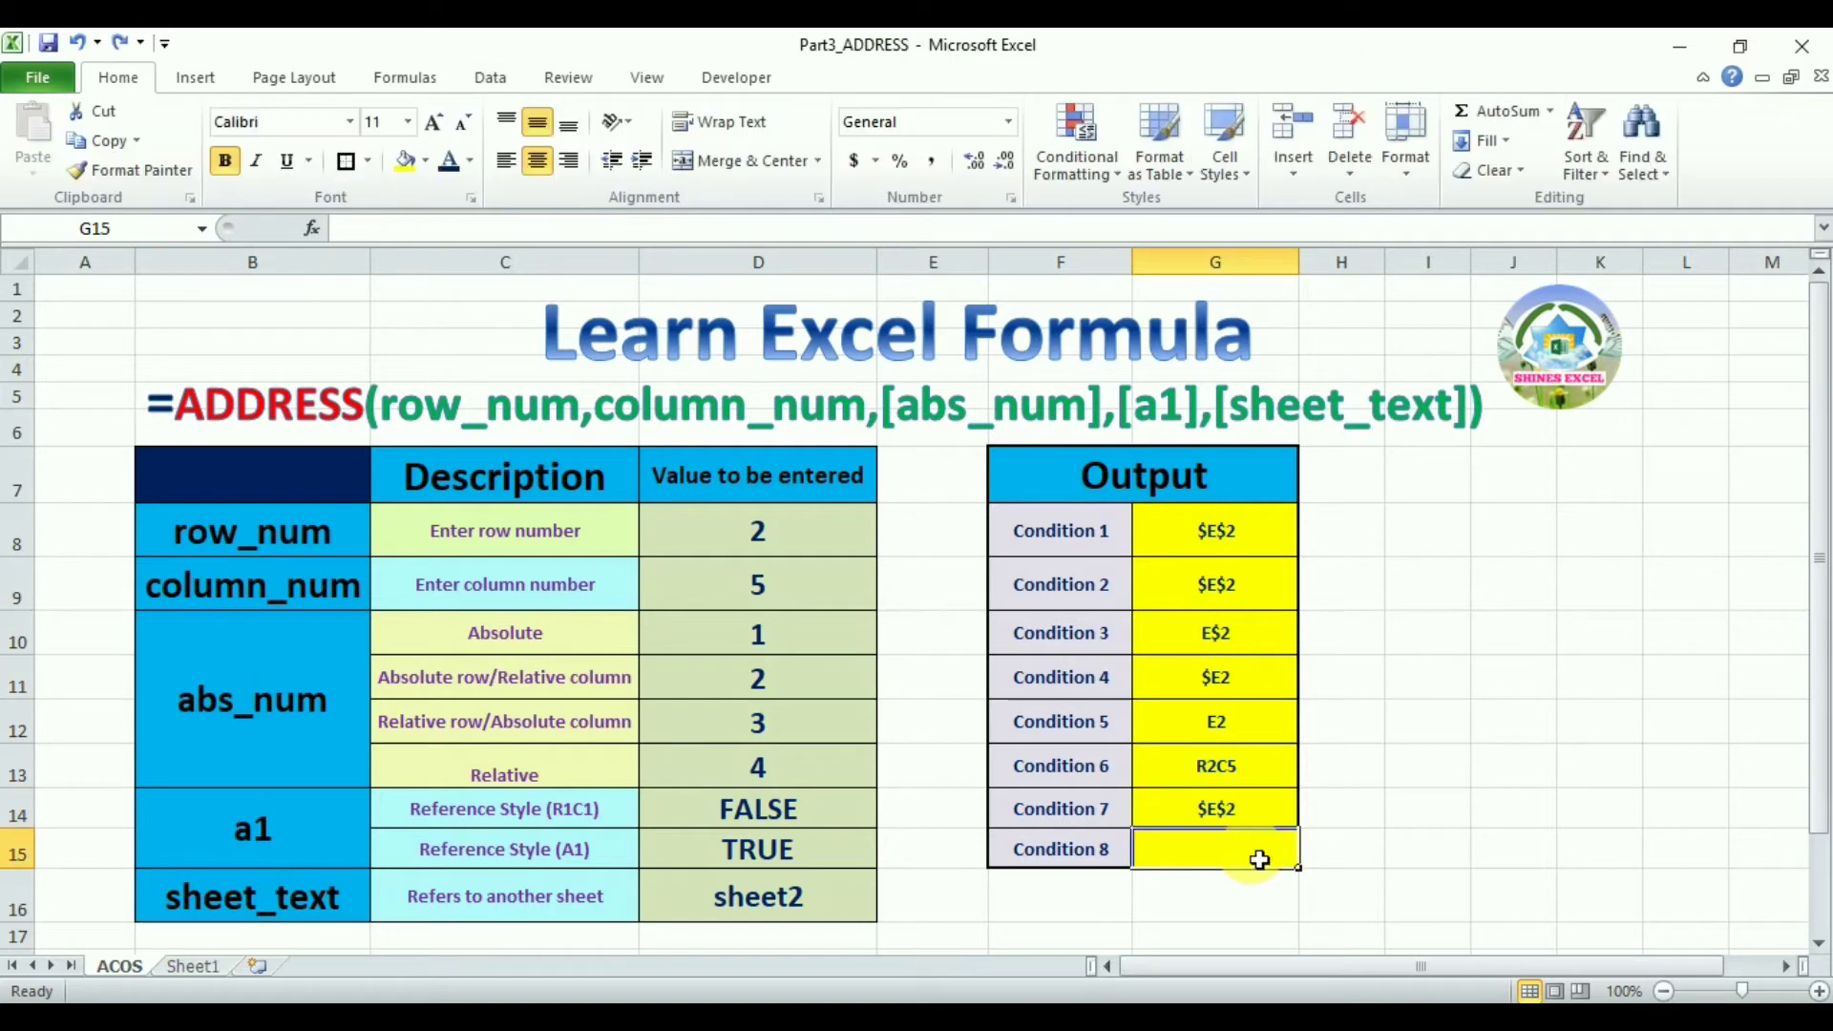
Enter =ADDRESS(2,5,,,Sheet1!E6) for Condition 8, taking the sheet_text from cell E6 on Sheet1
text(=add)
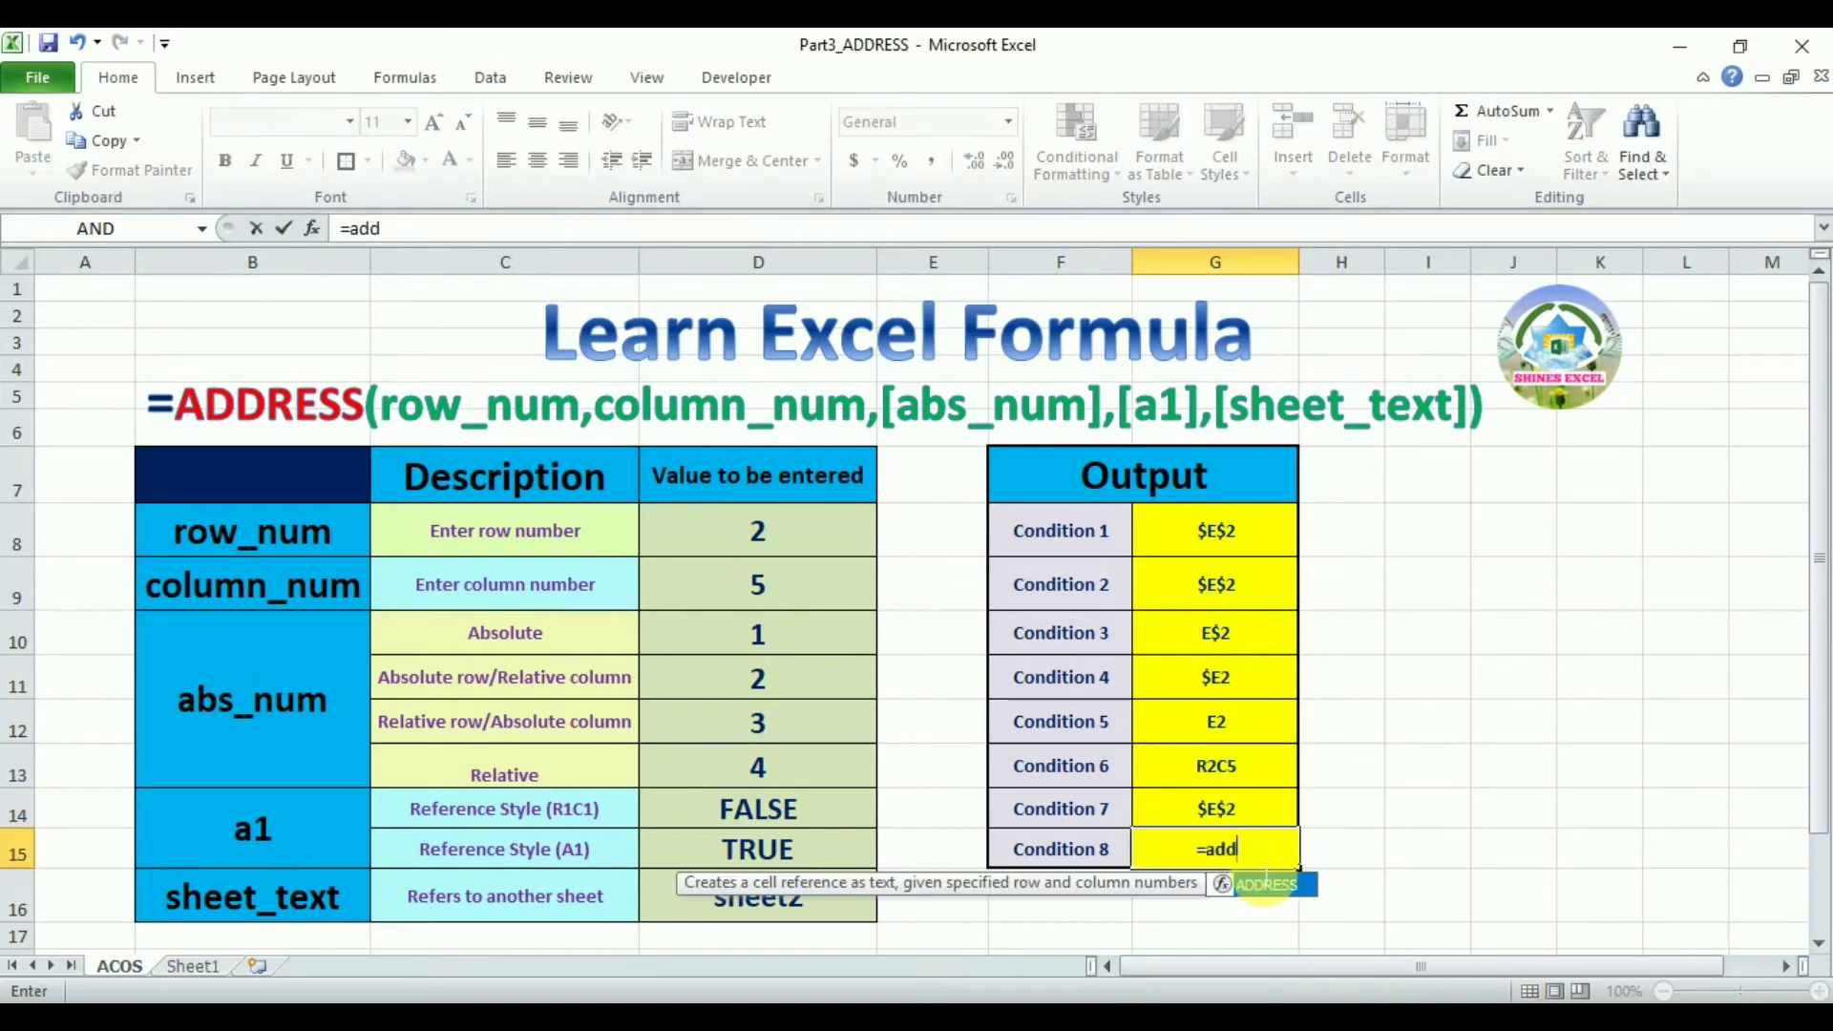
double_click(1267, 885)
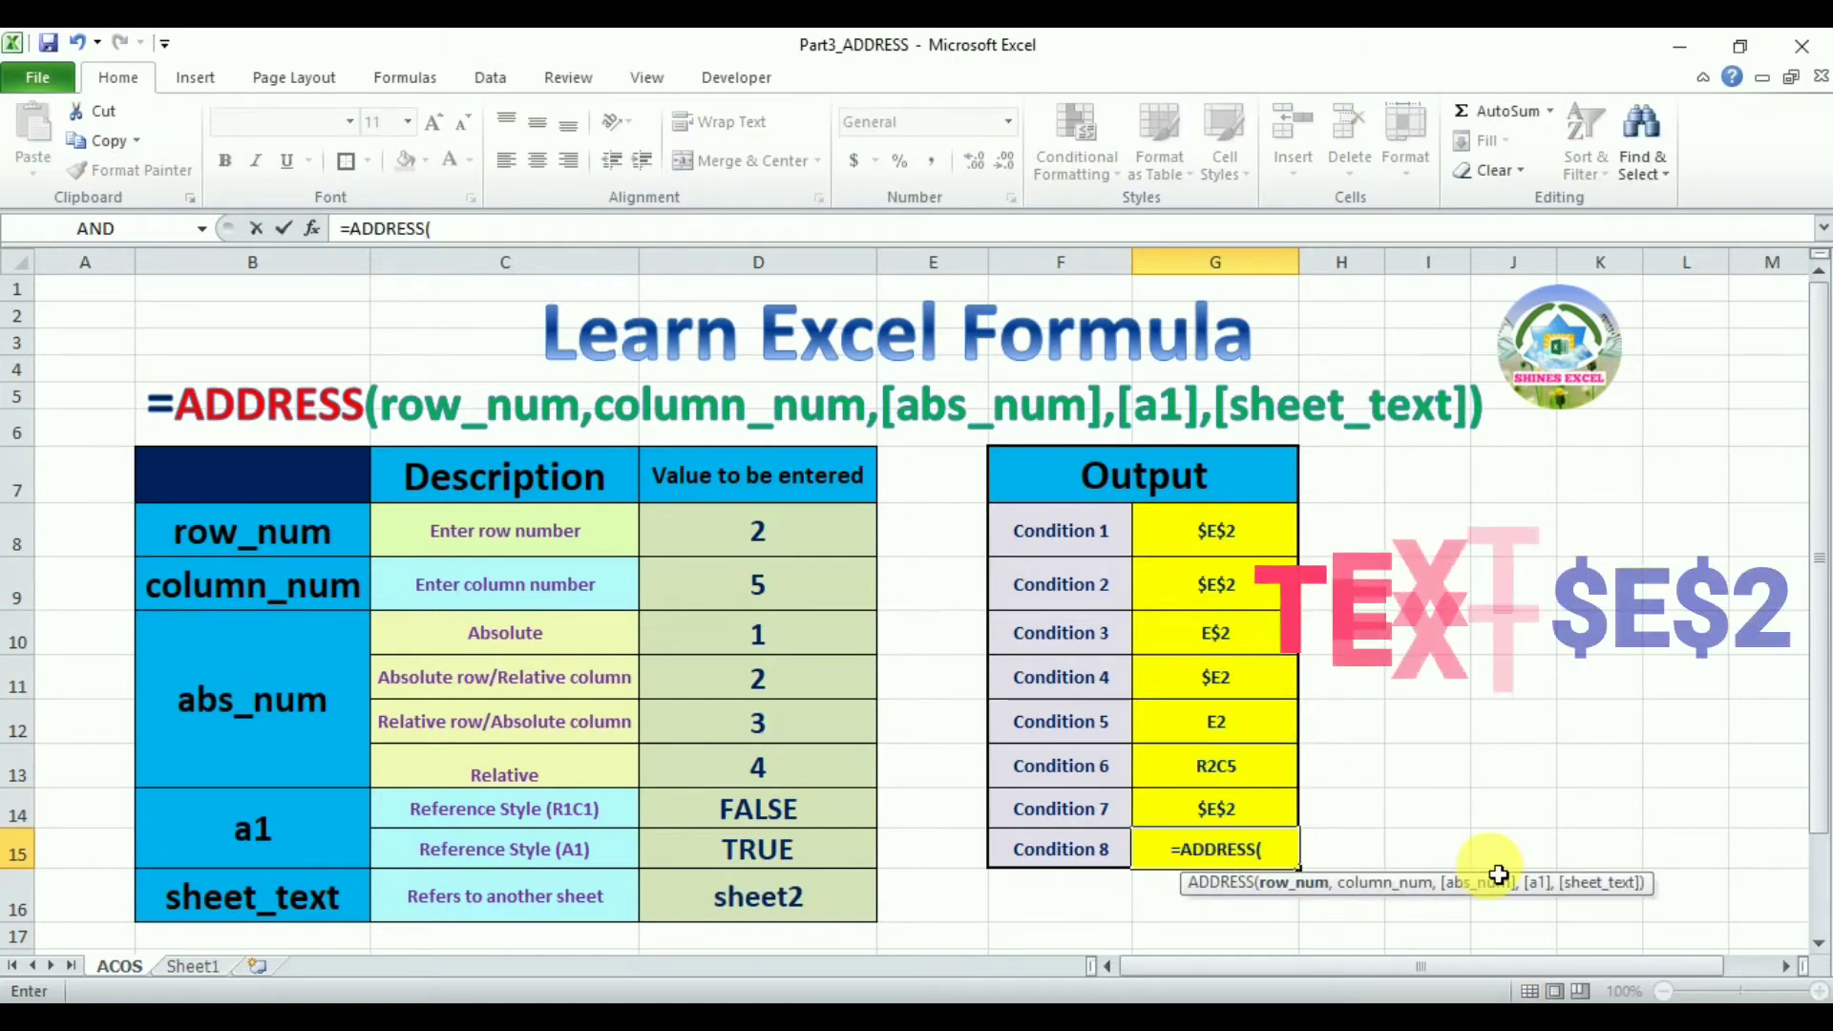
text(2)
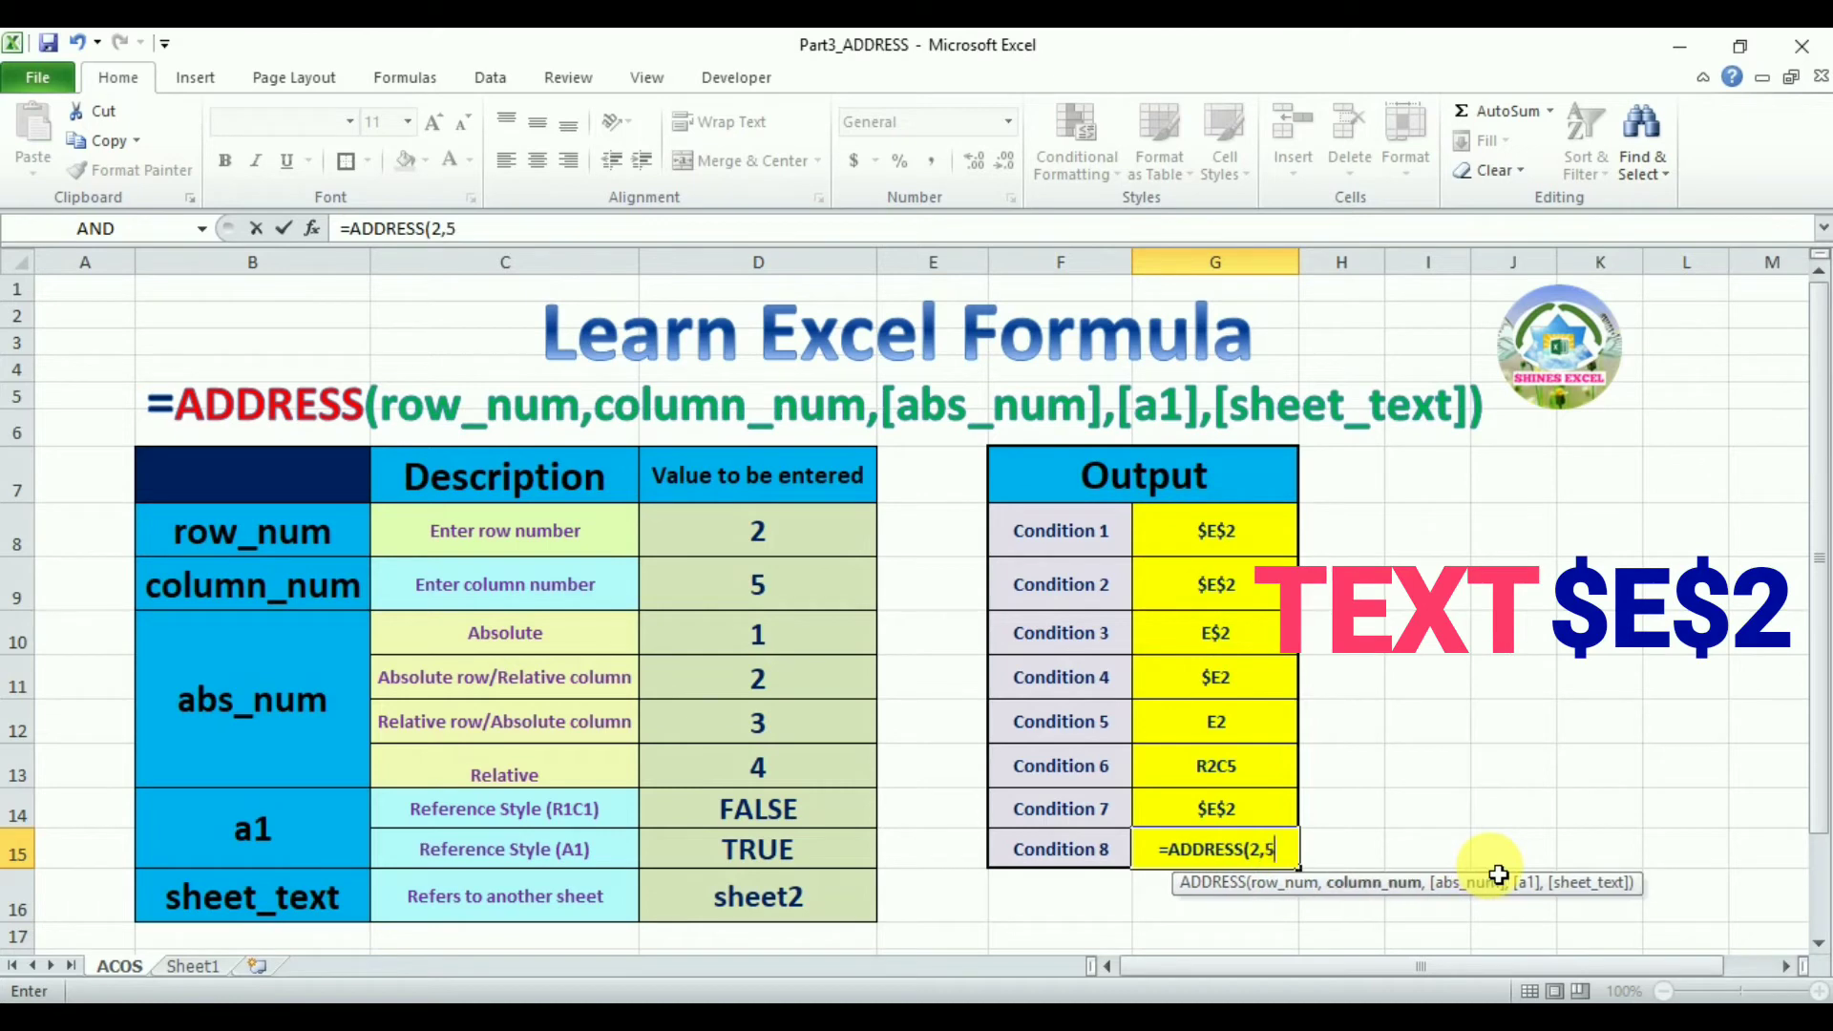
text(,5,,,)
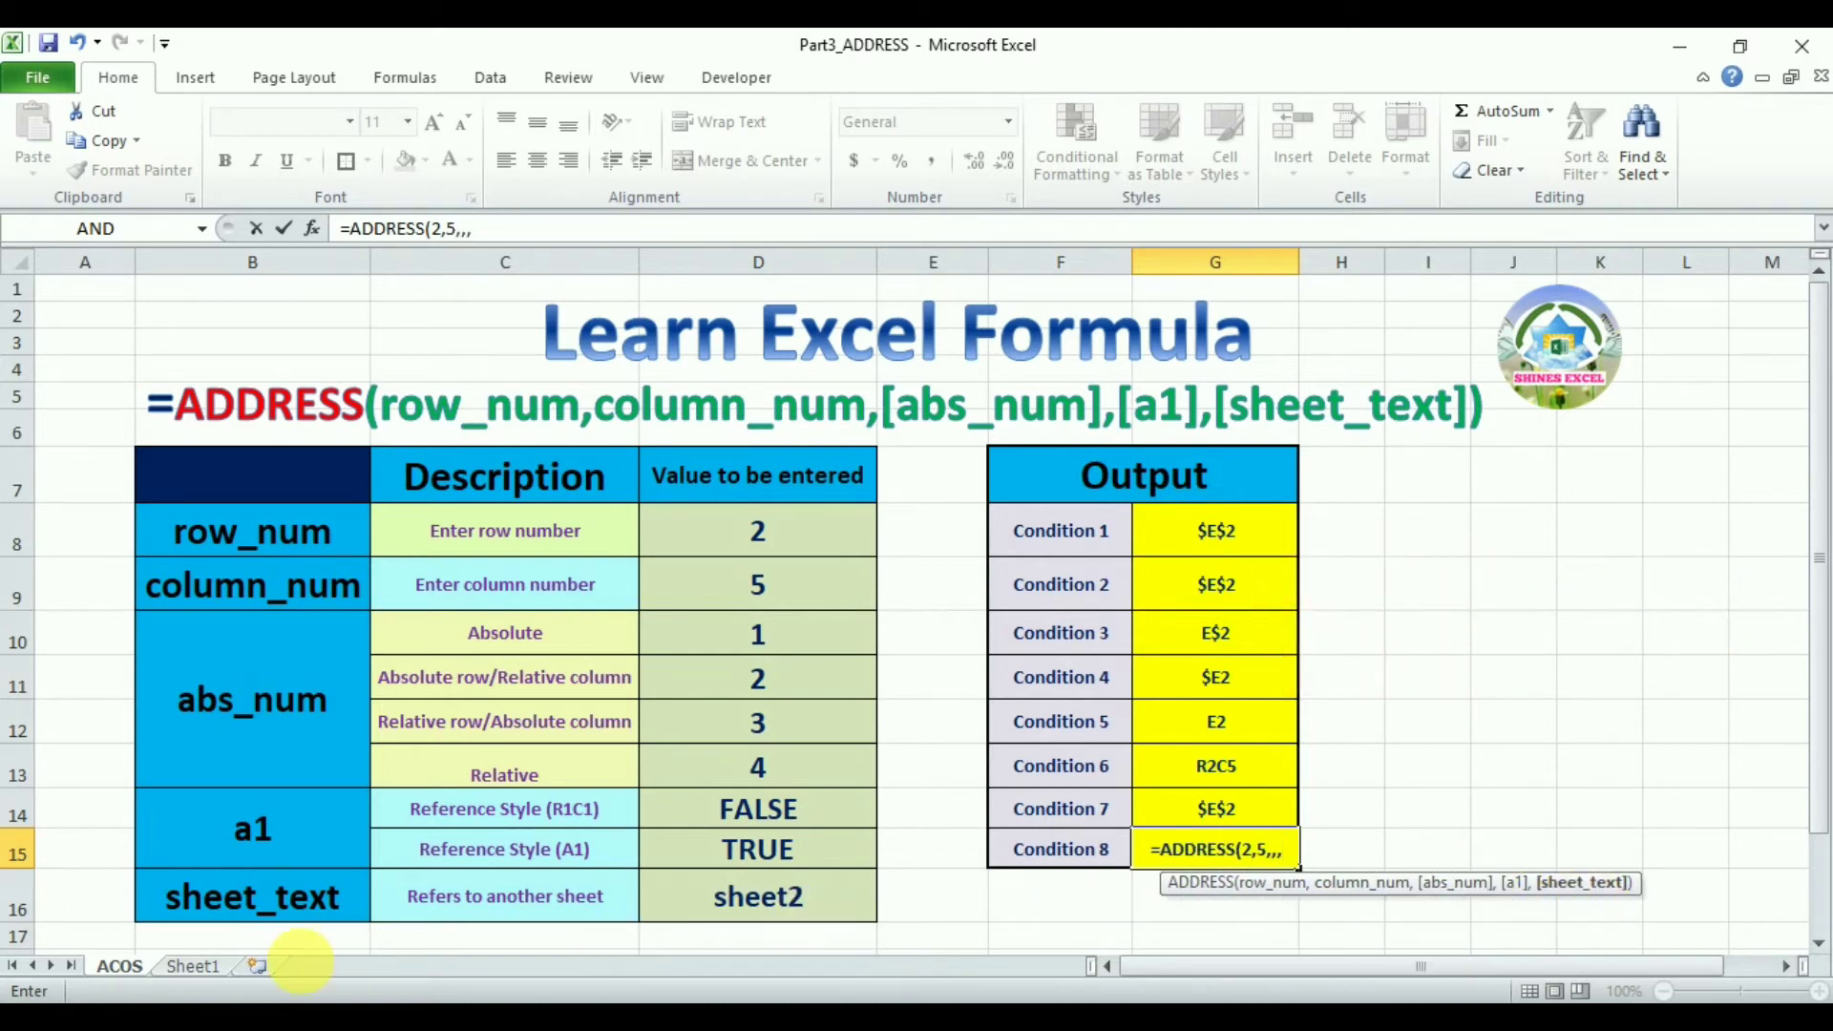
click(196, 966)
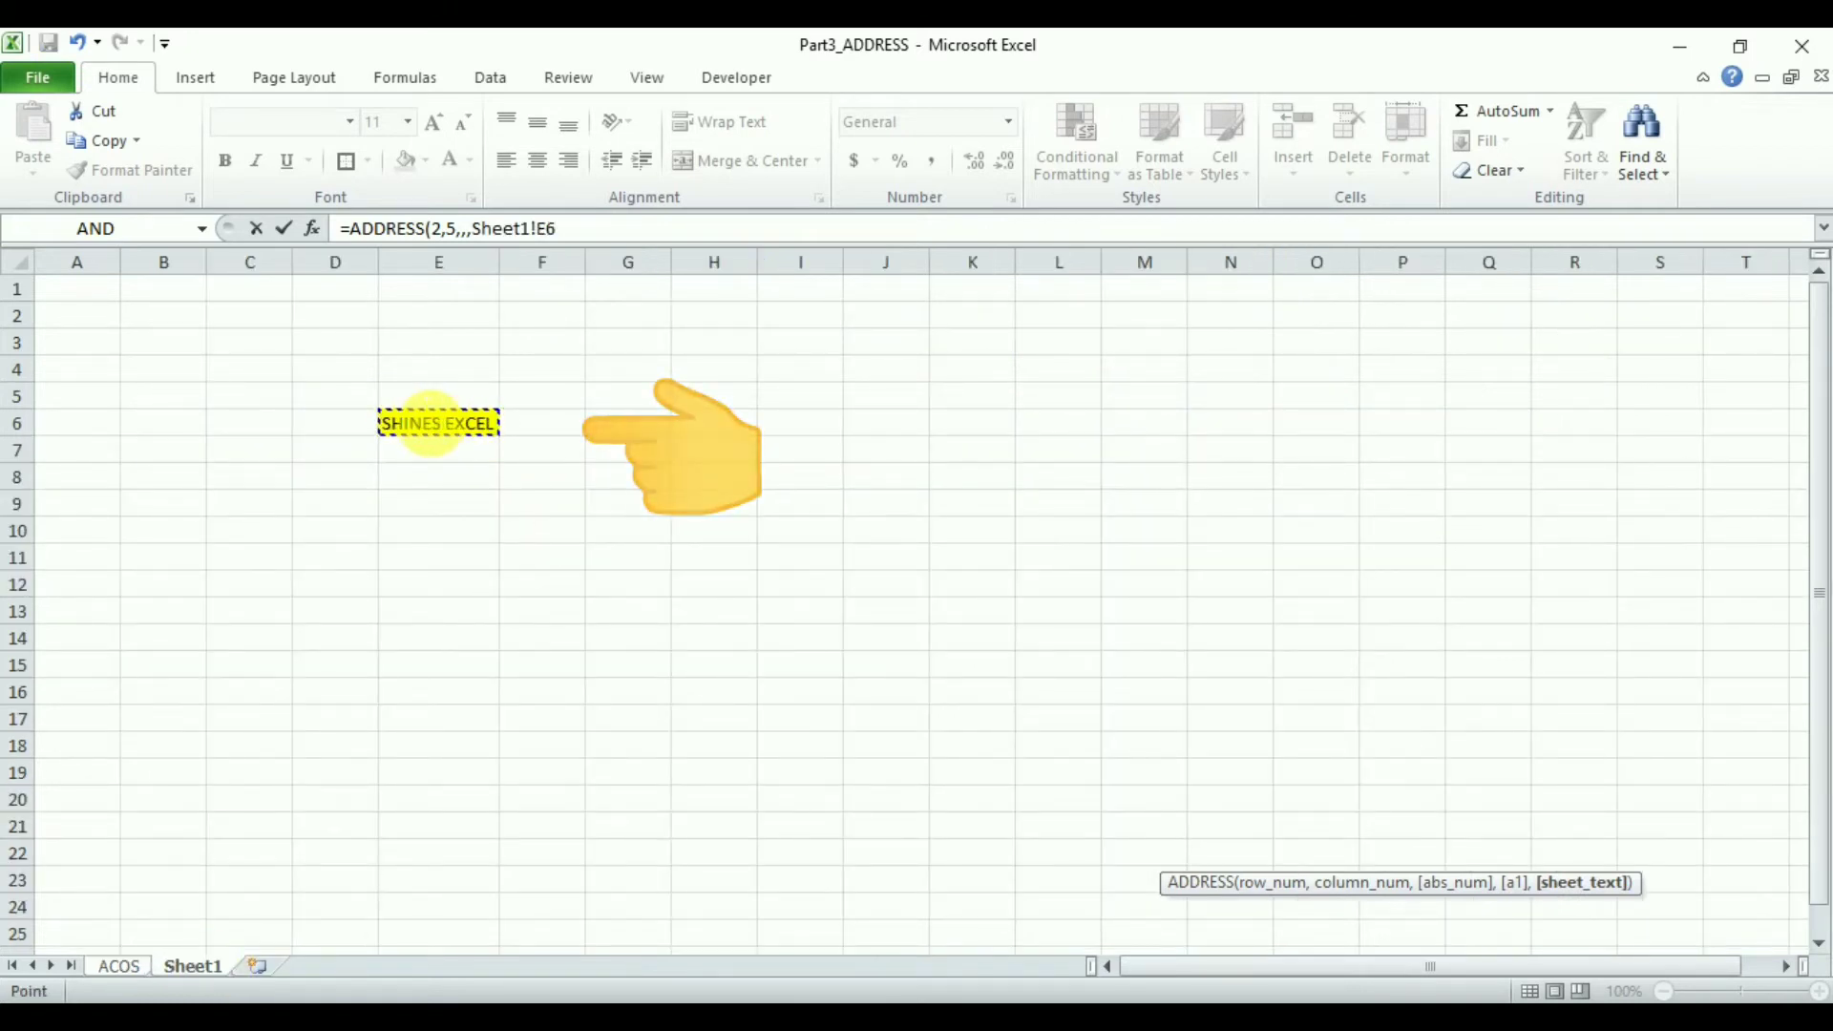
key(Return)
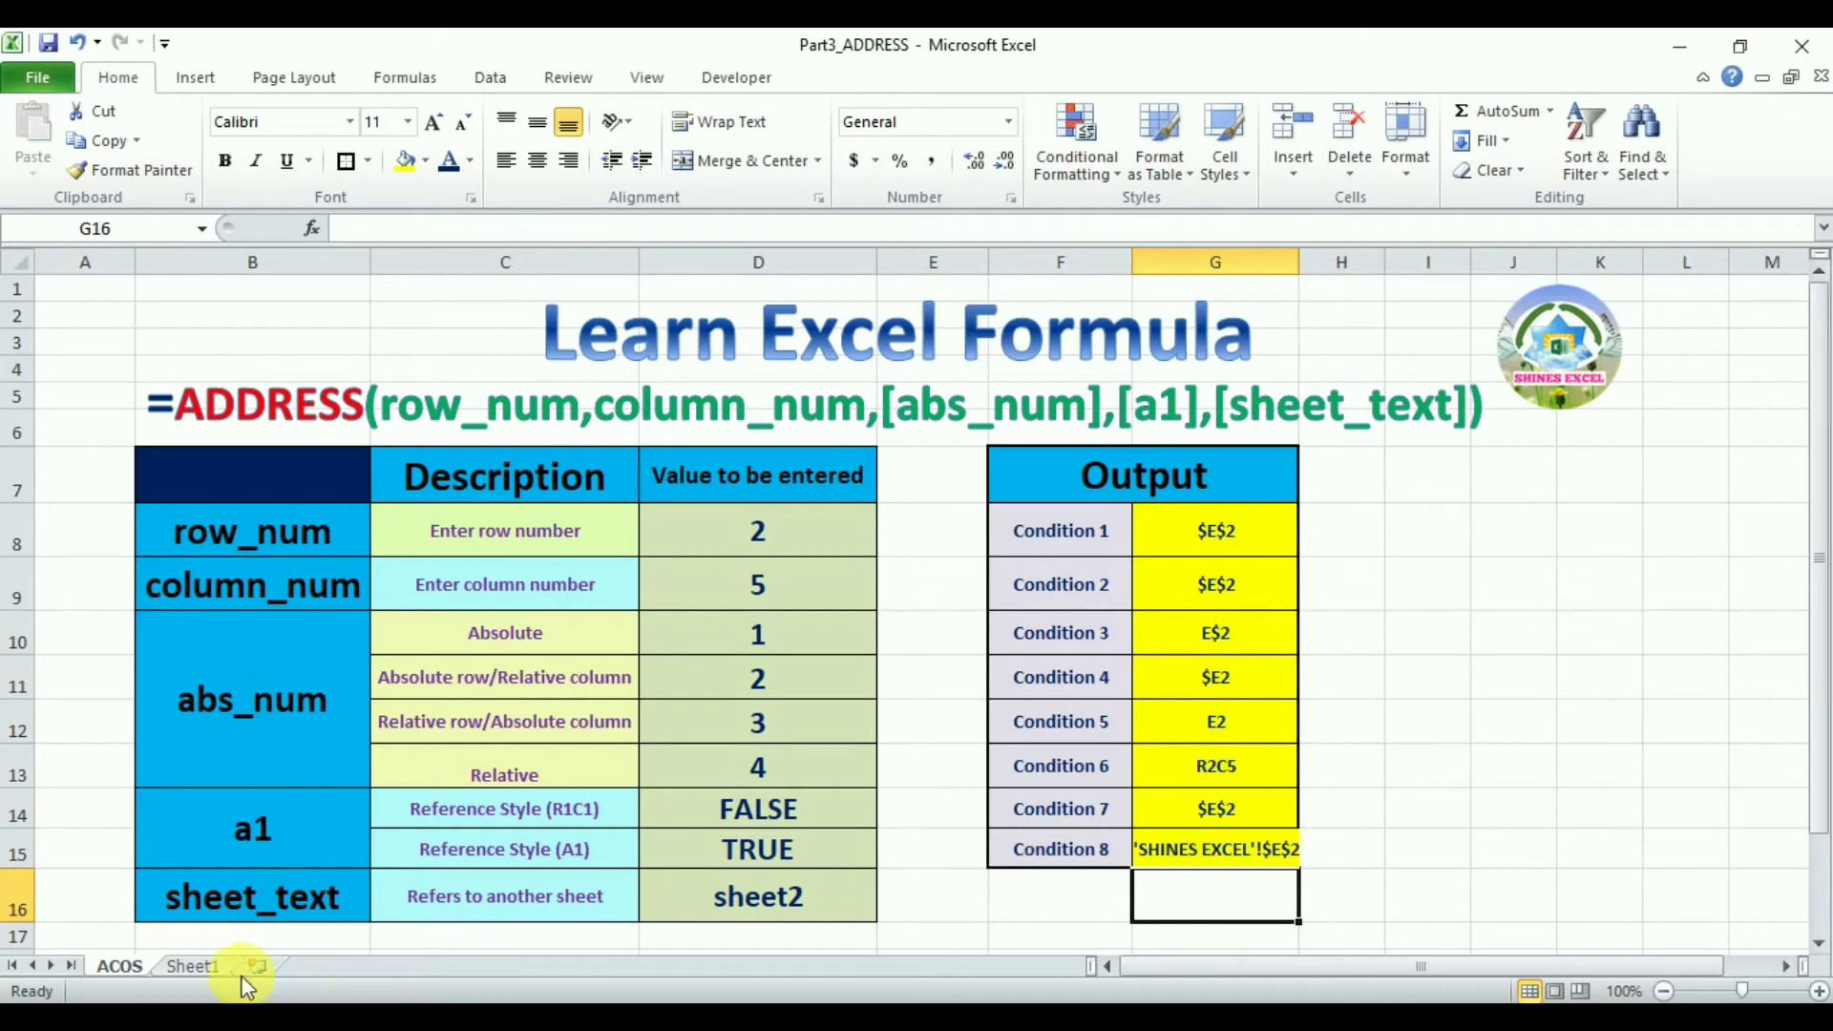
On Sheet1, replace the text in cell E6 with TEMPLATE
click(195, 968)
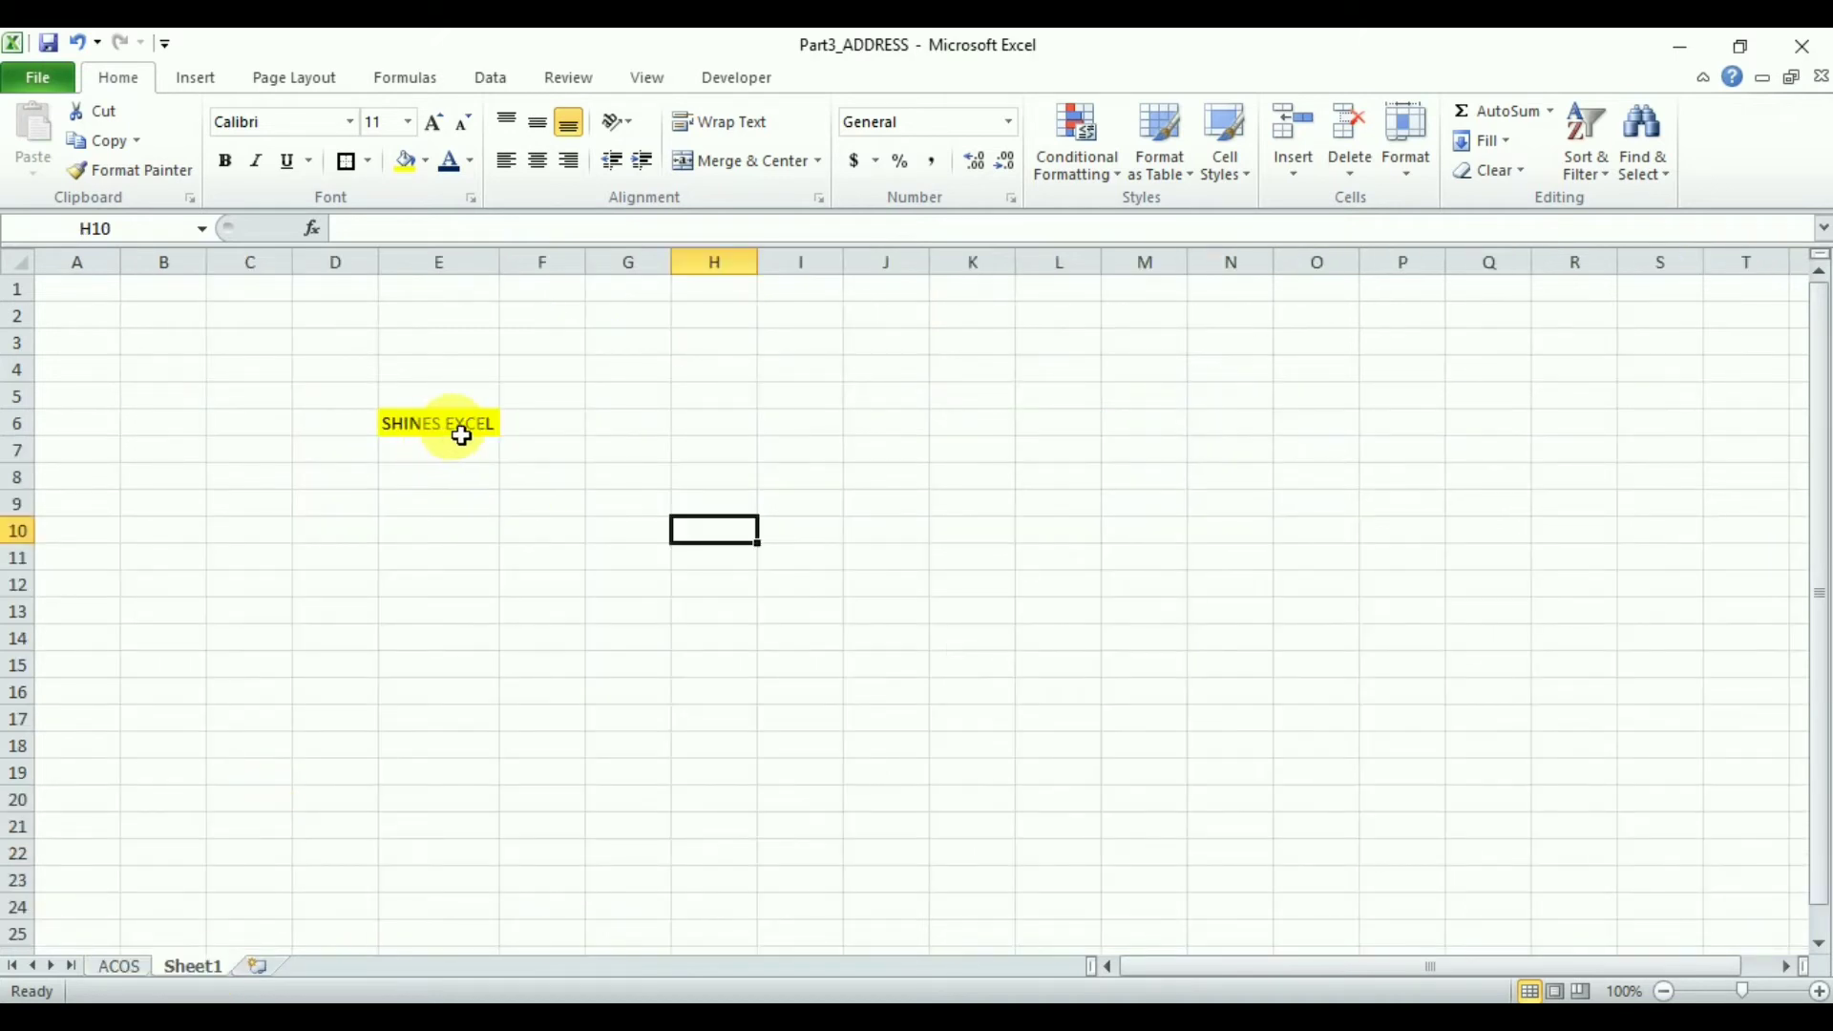
text(TEM)
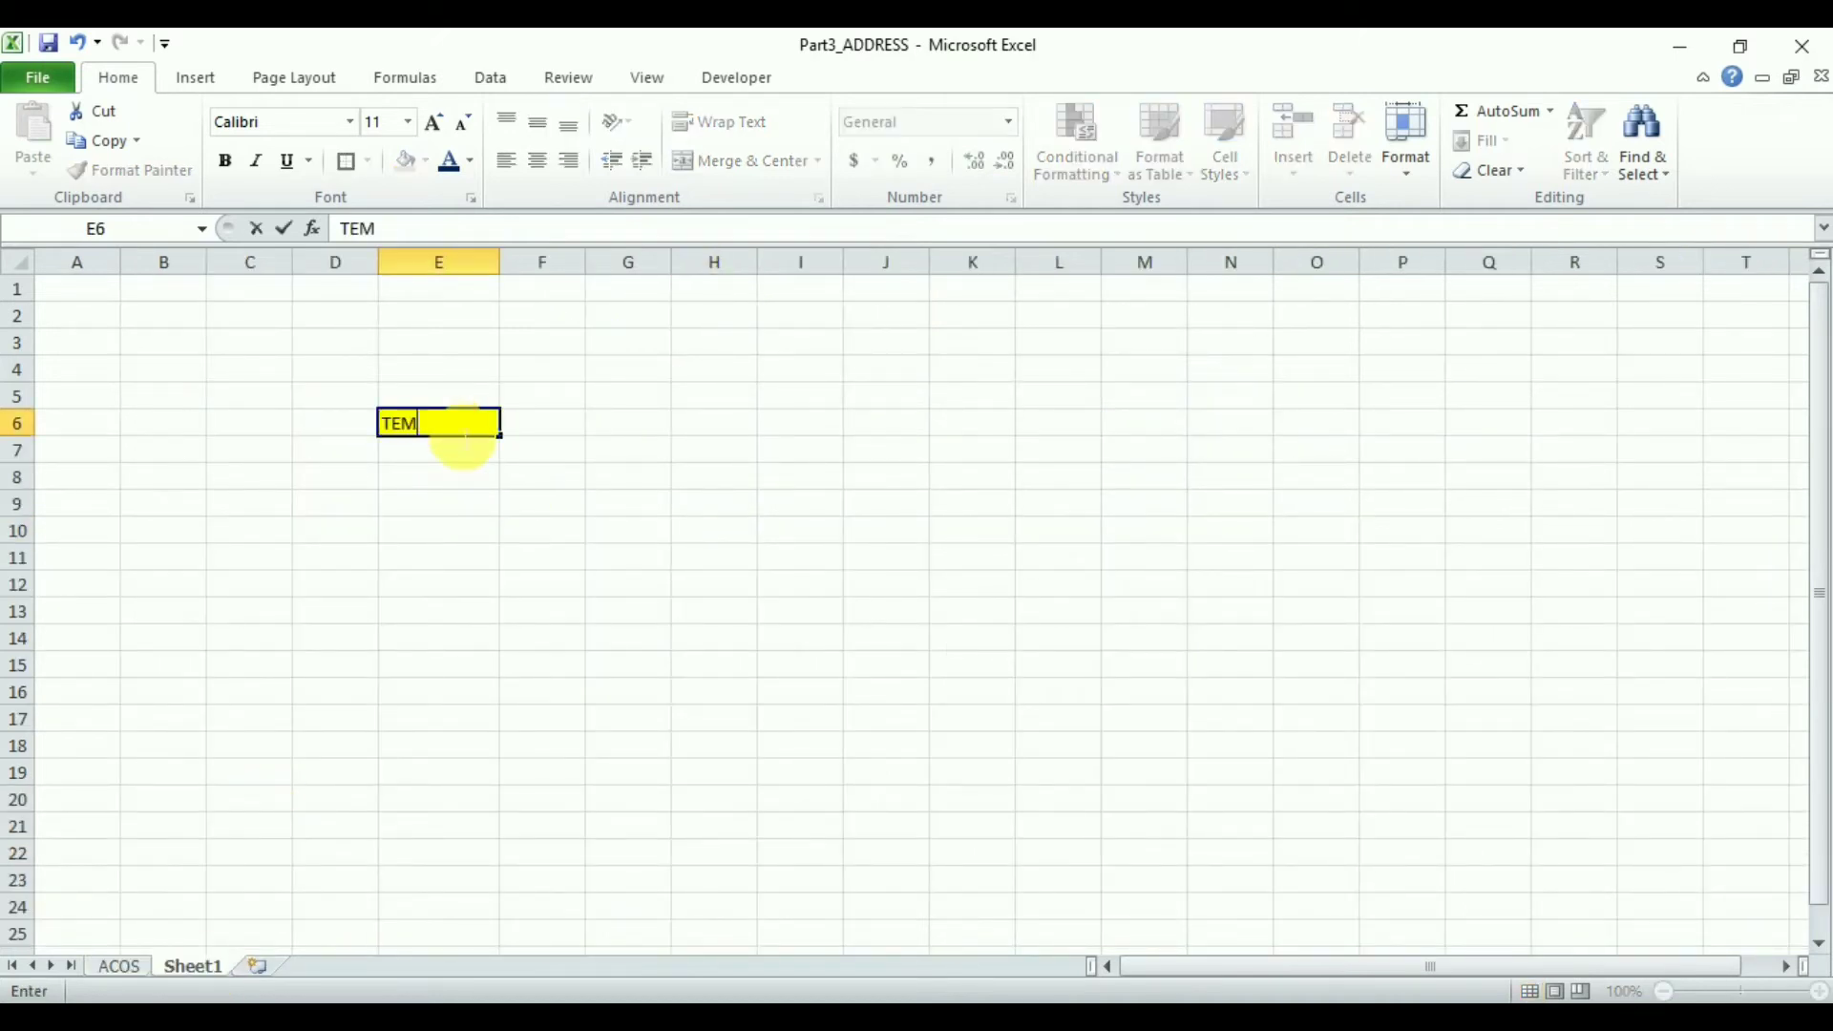
text(PLATE)
key(Return)
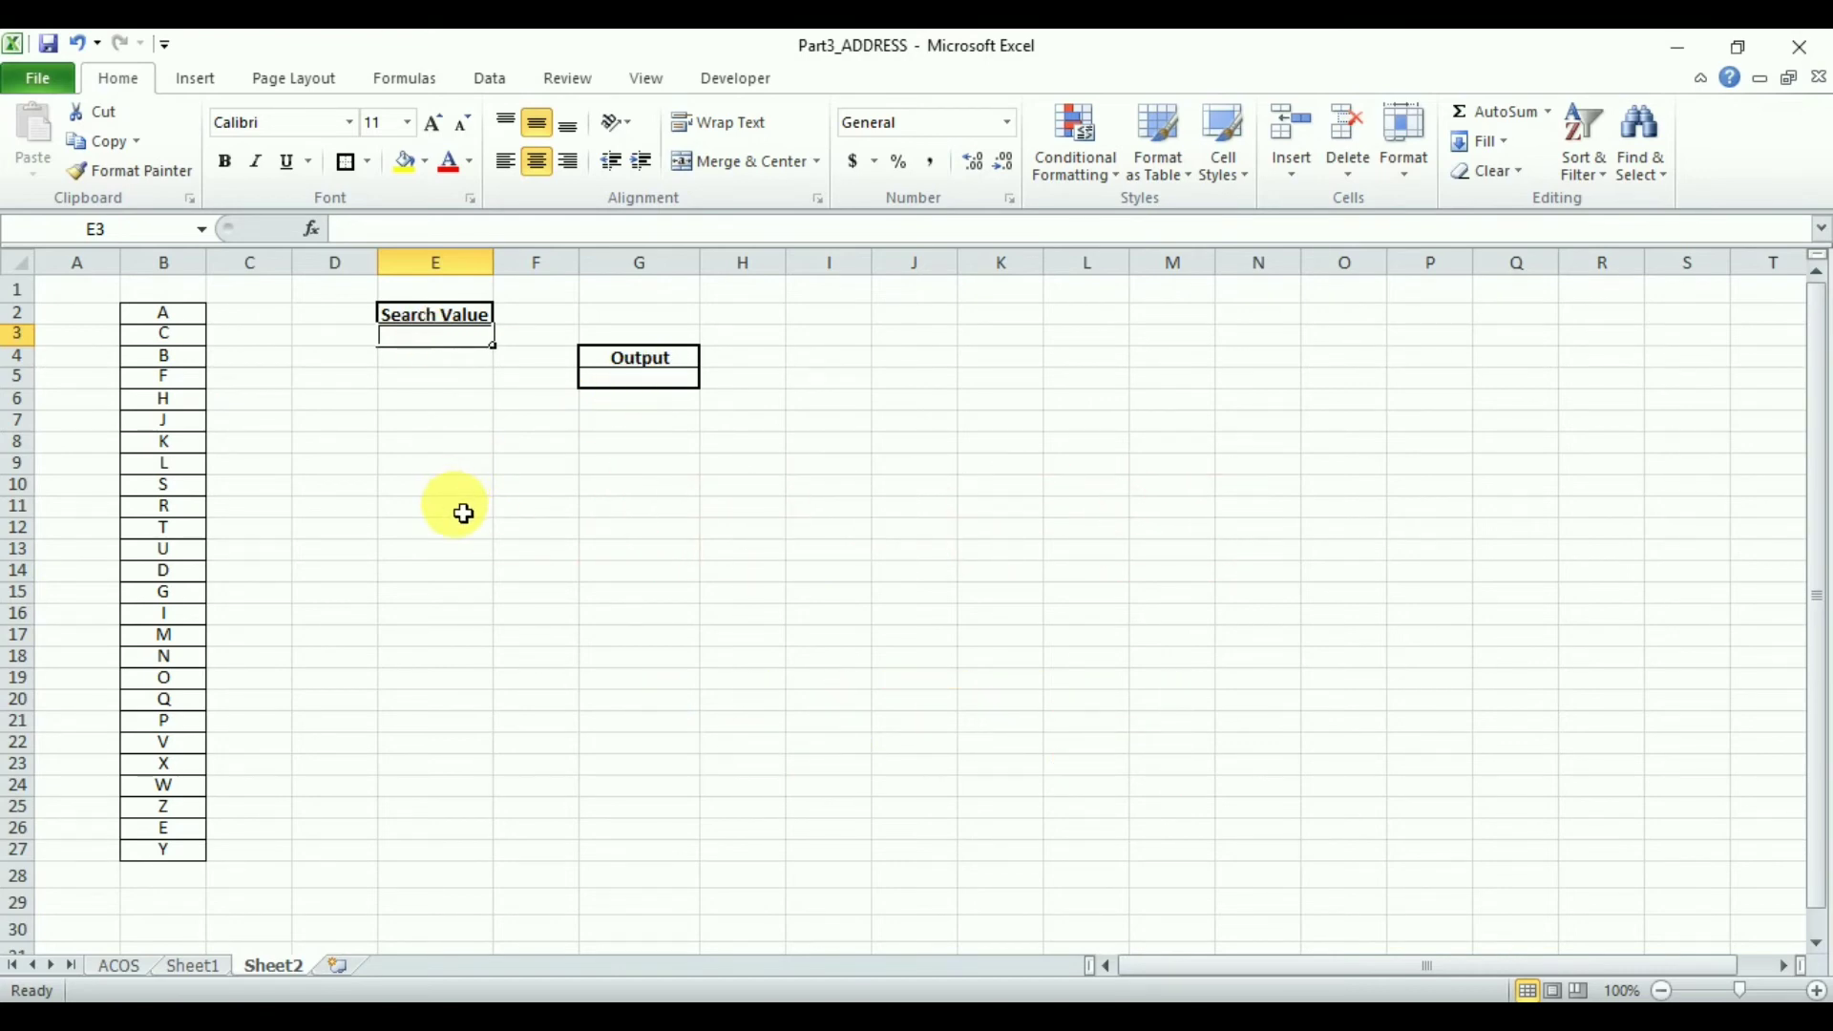
Enter H as the search value in cell E3
text(H)
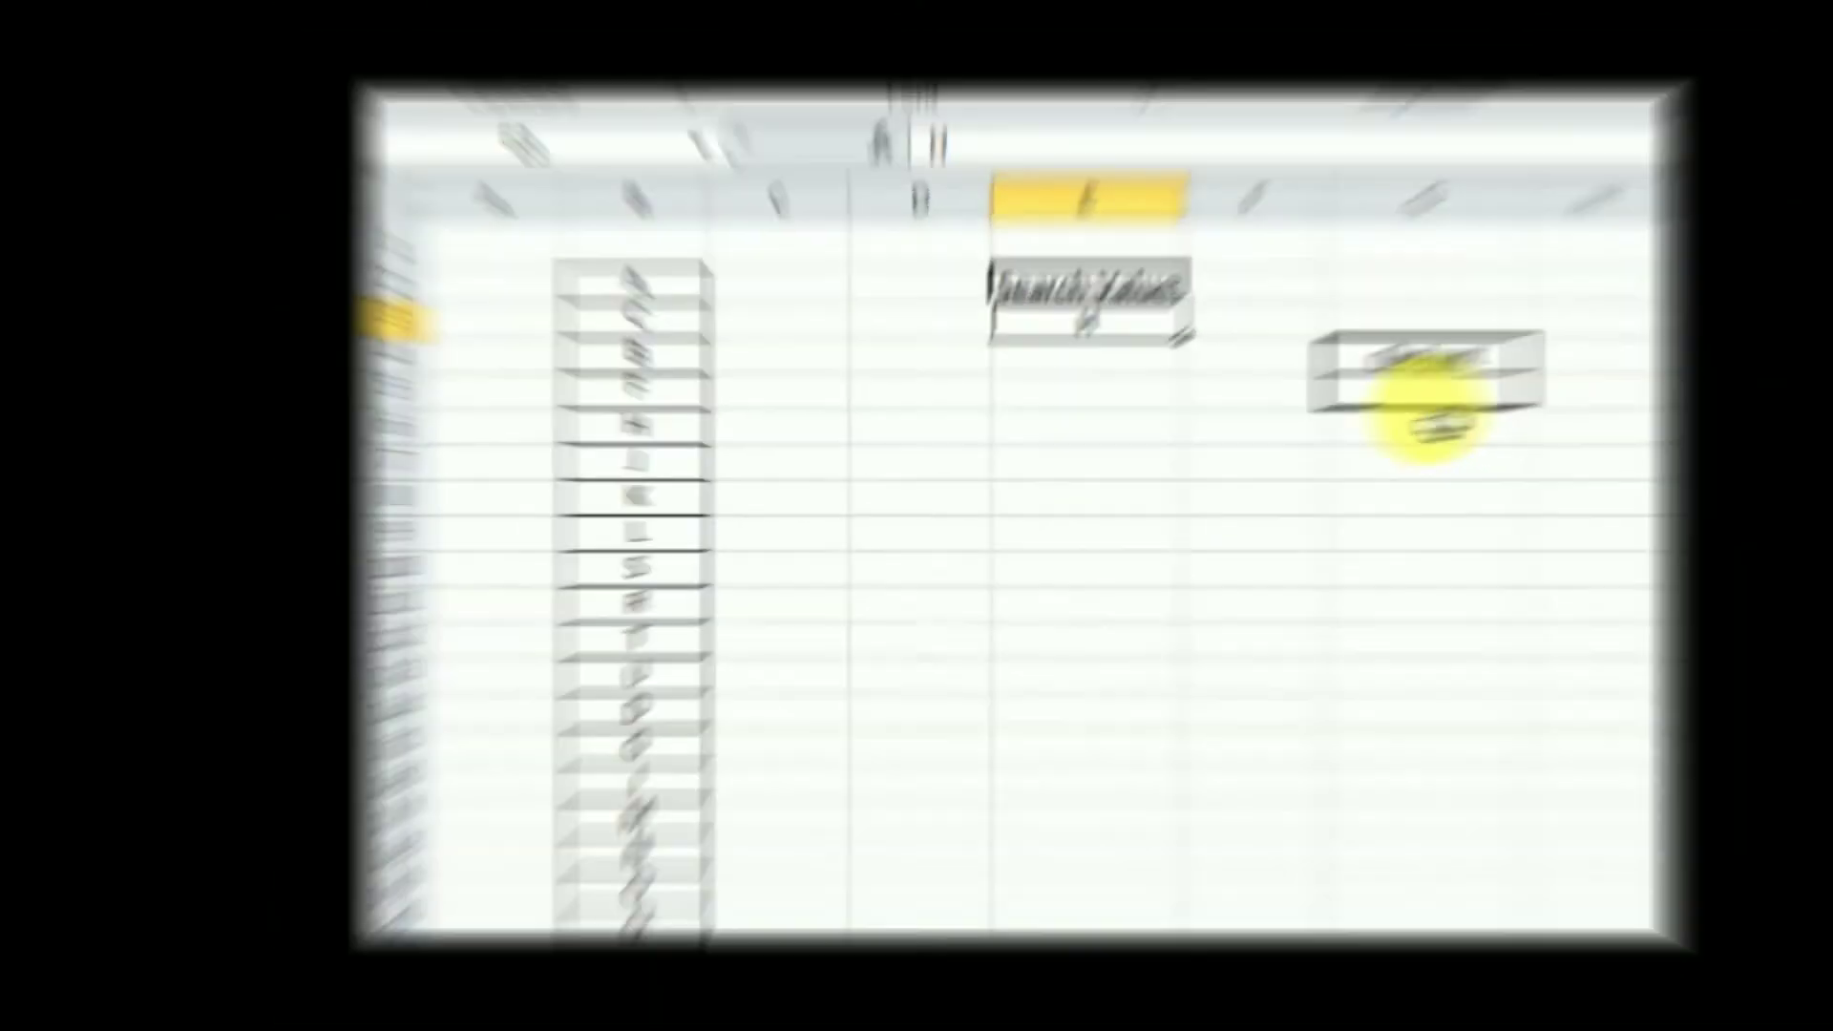
click(1692, 363)
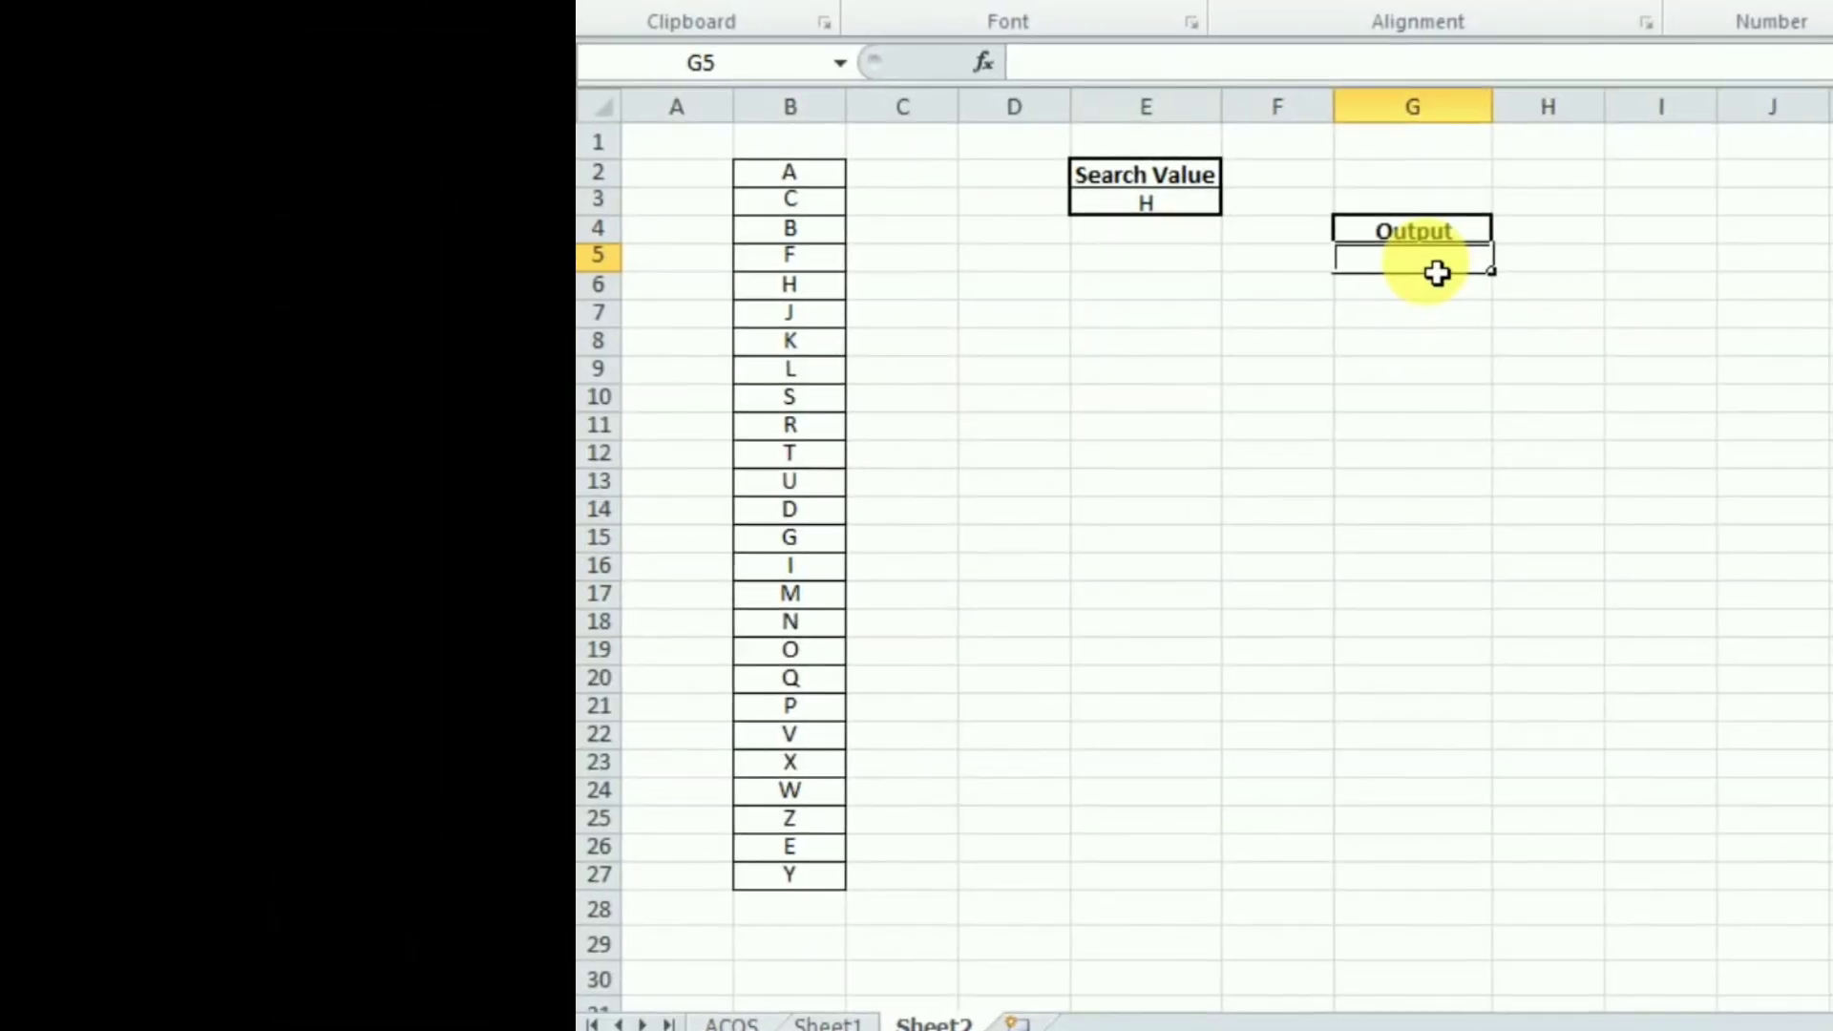
In output cell G5, enter =ADDRESS(MATCH(E3,B:B,0),2) so the row number comes from an exact MATCH in column B
text(=add)
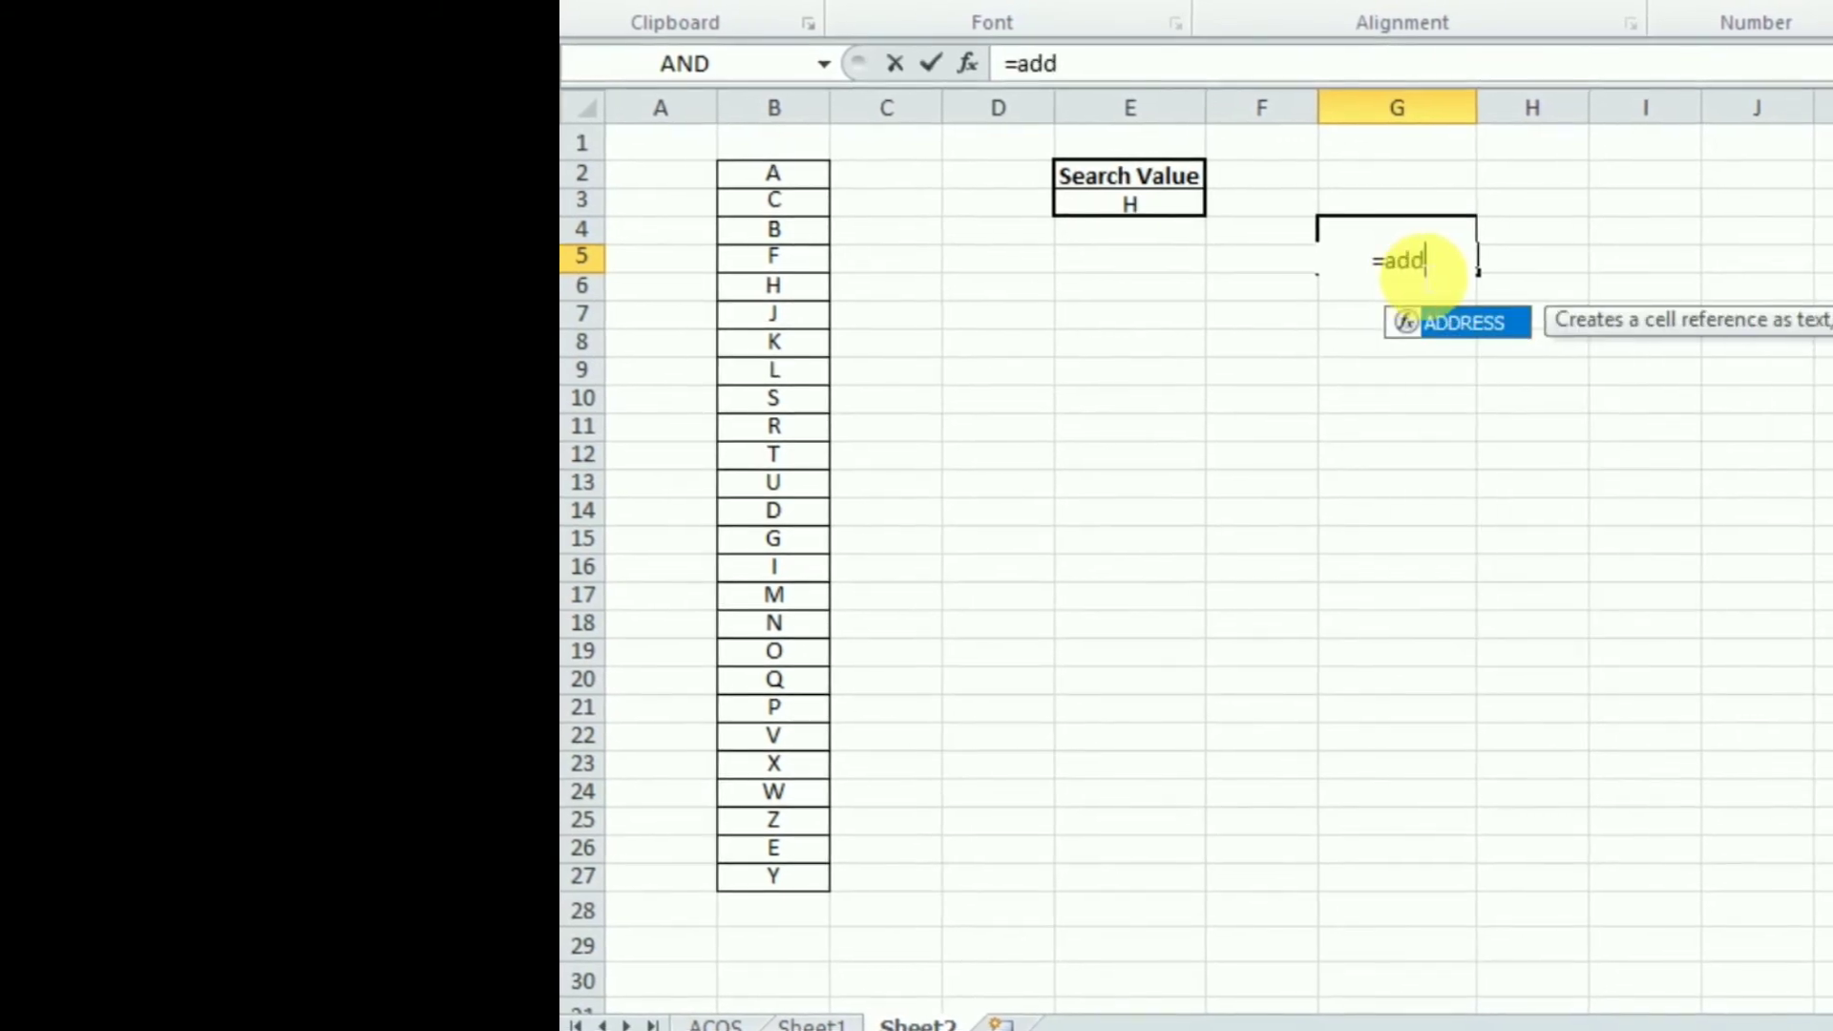
double_click(1461, 323)
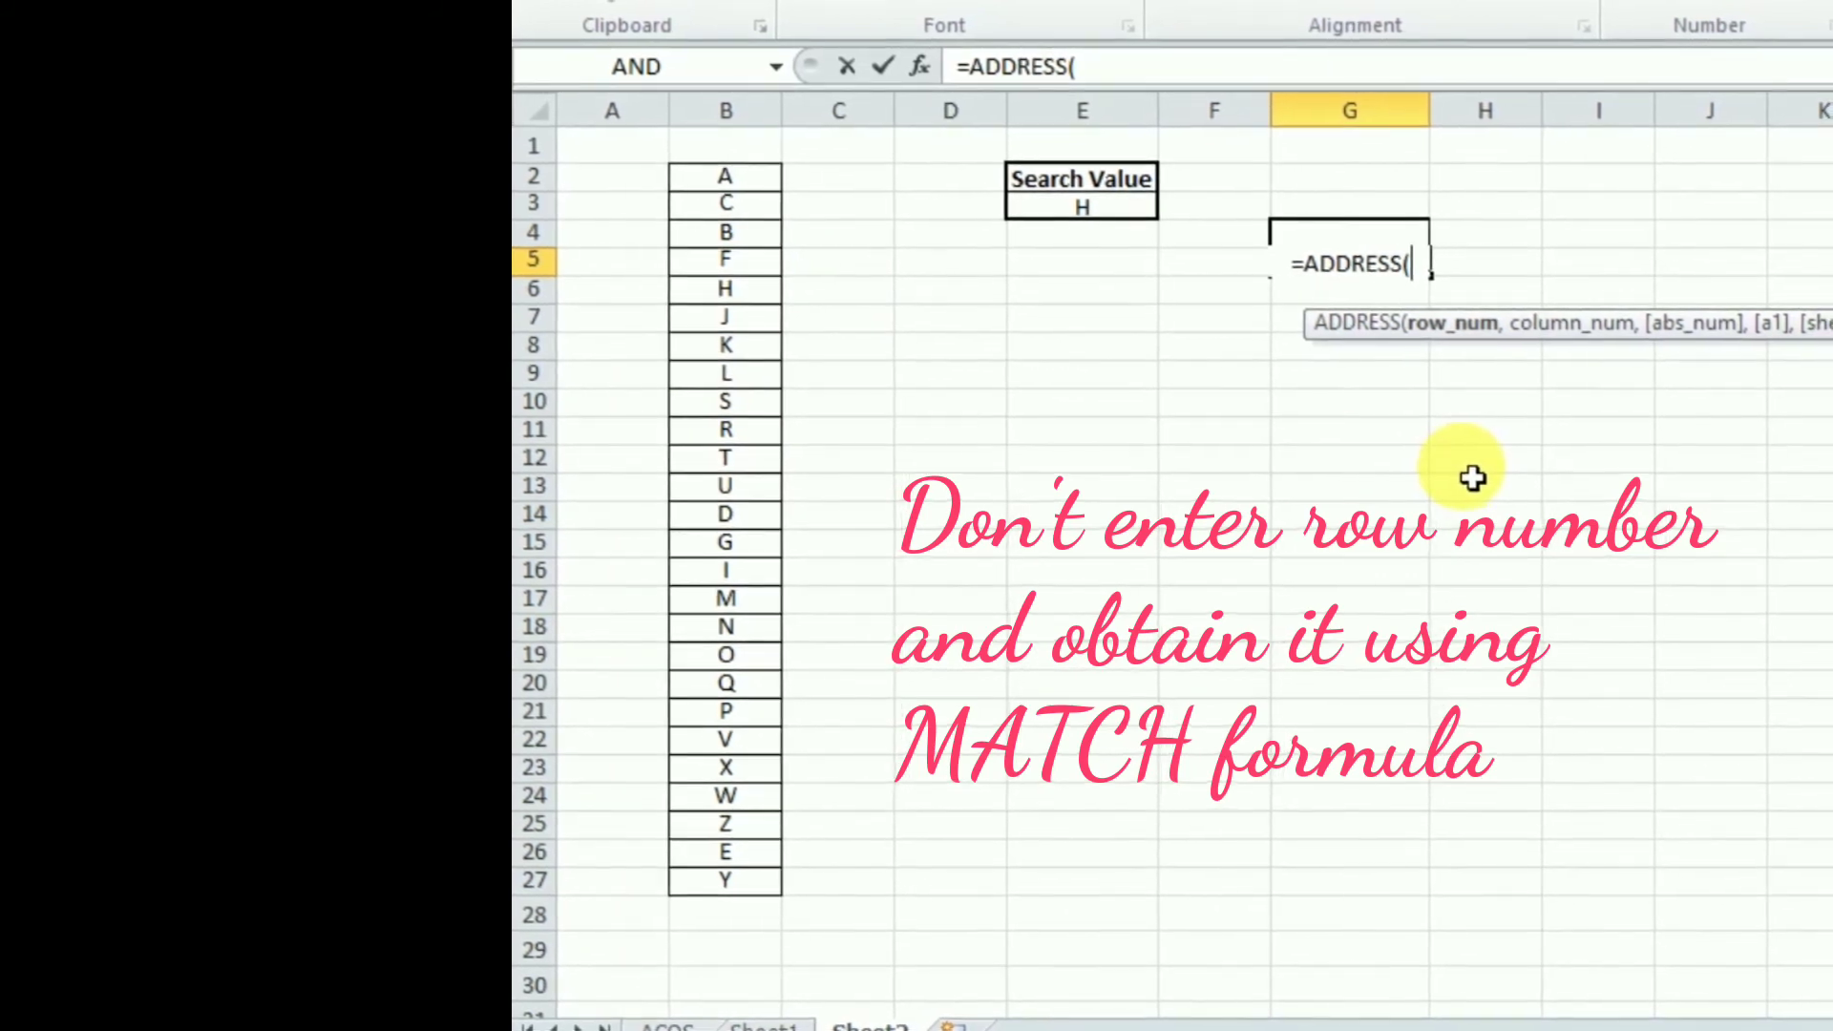
text(MA)
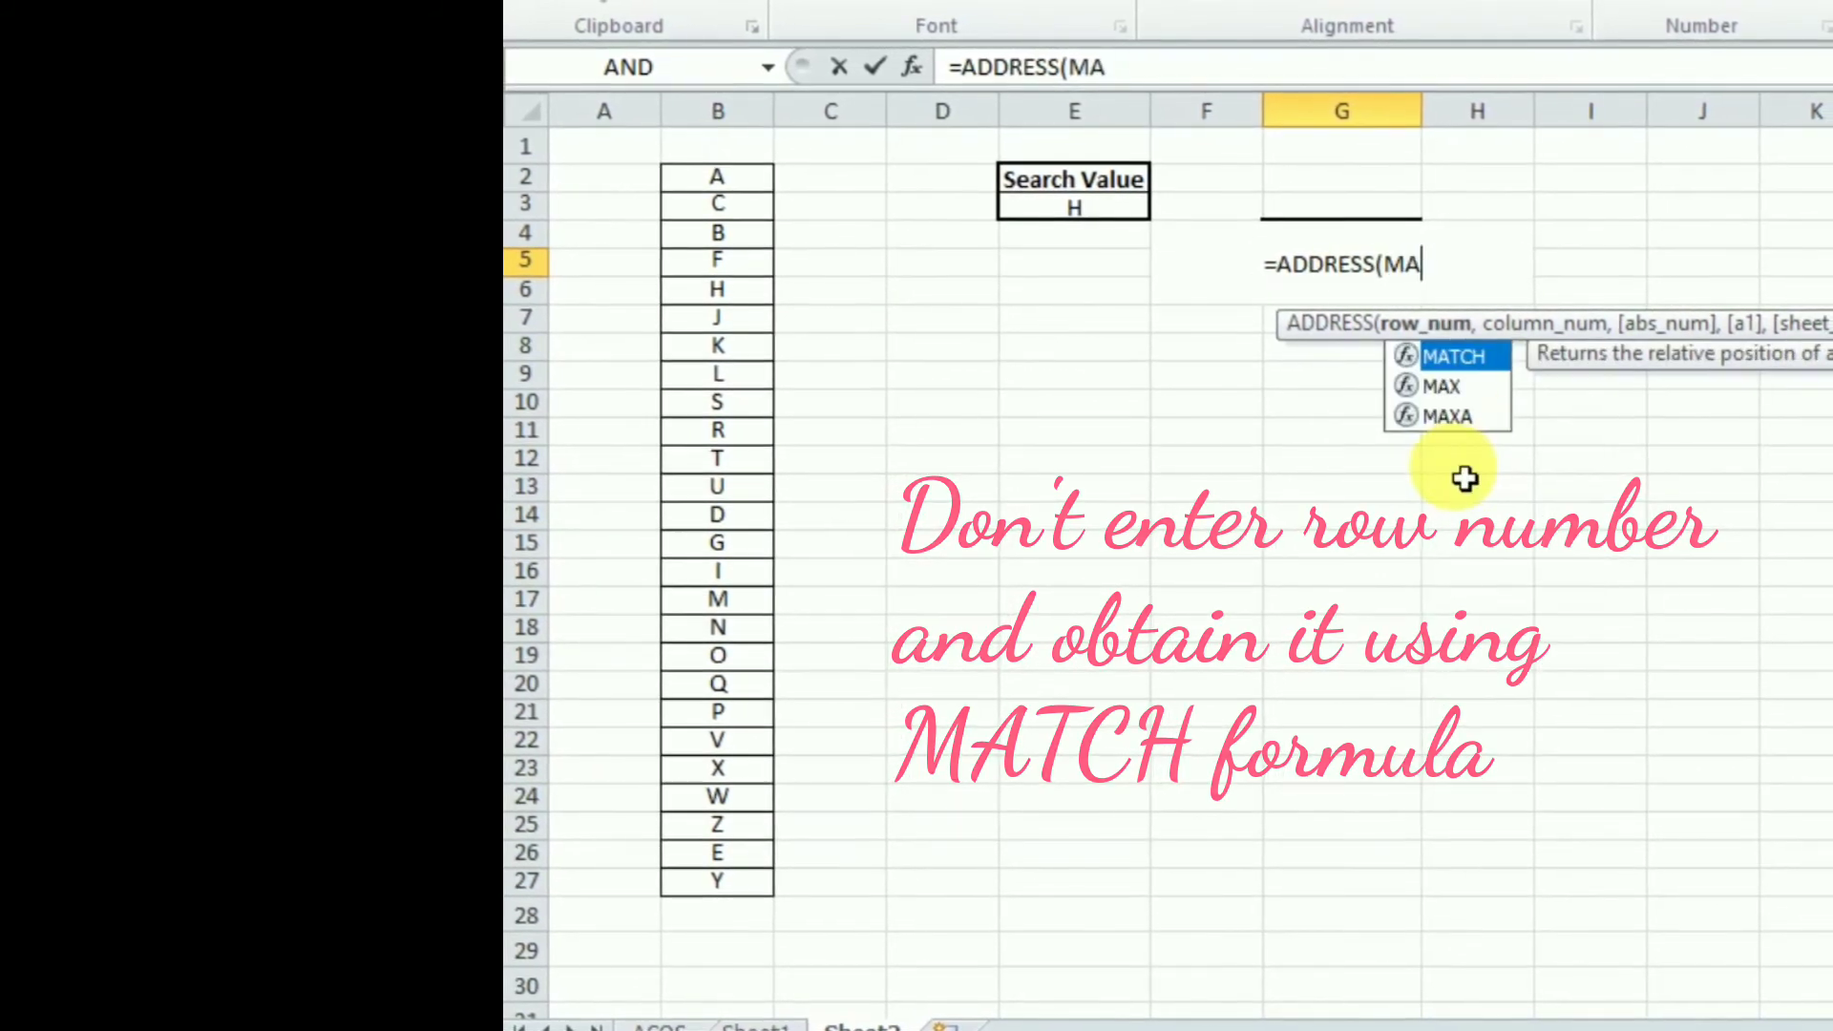
double_click(1458, 358)
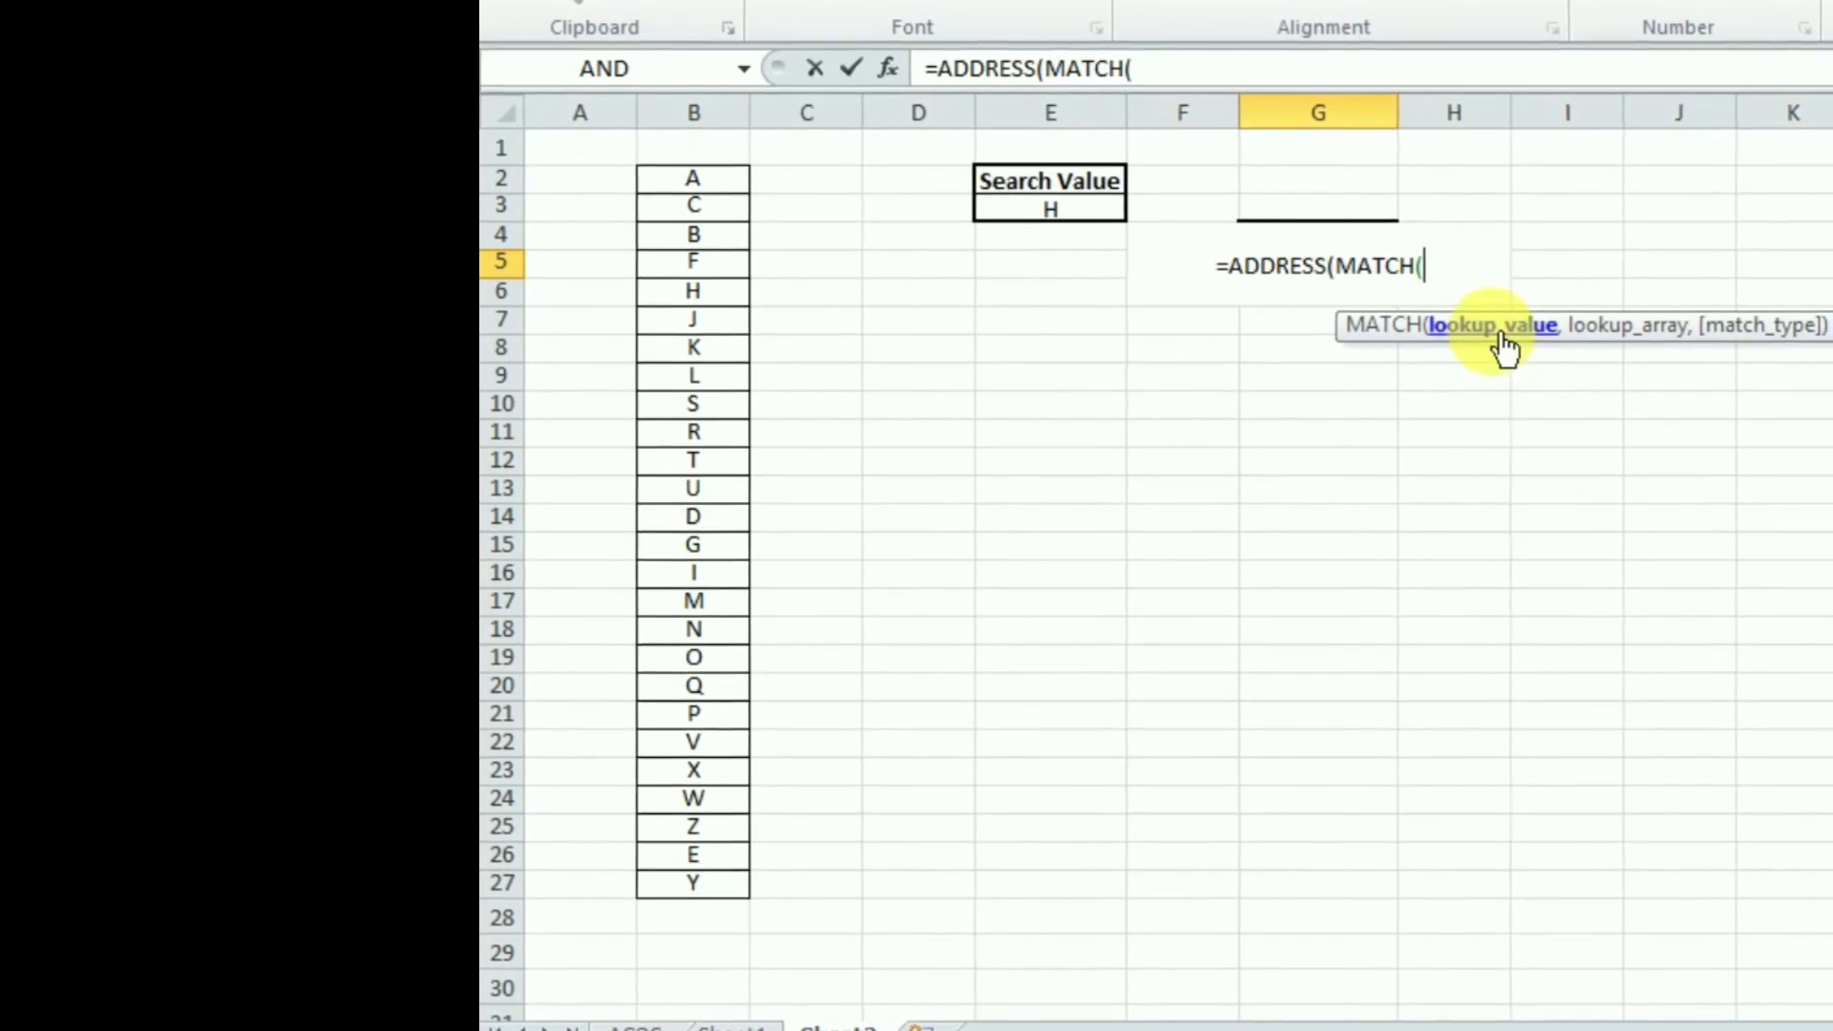
click(1085, 218)
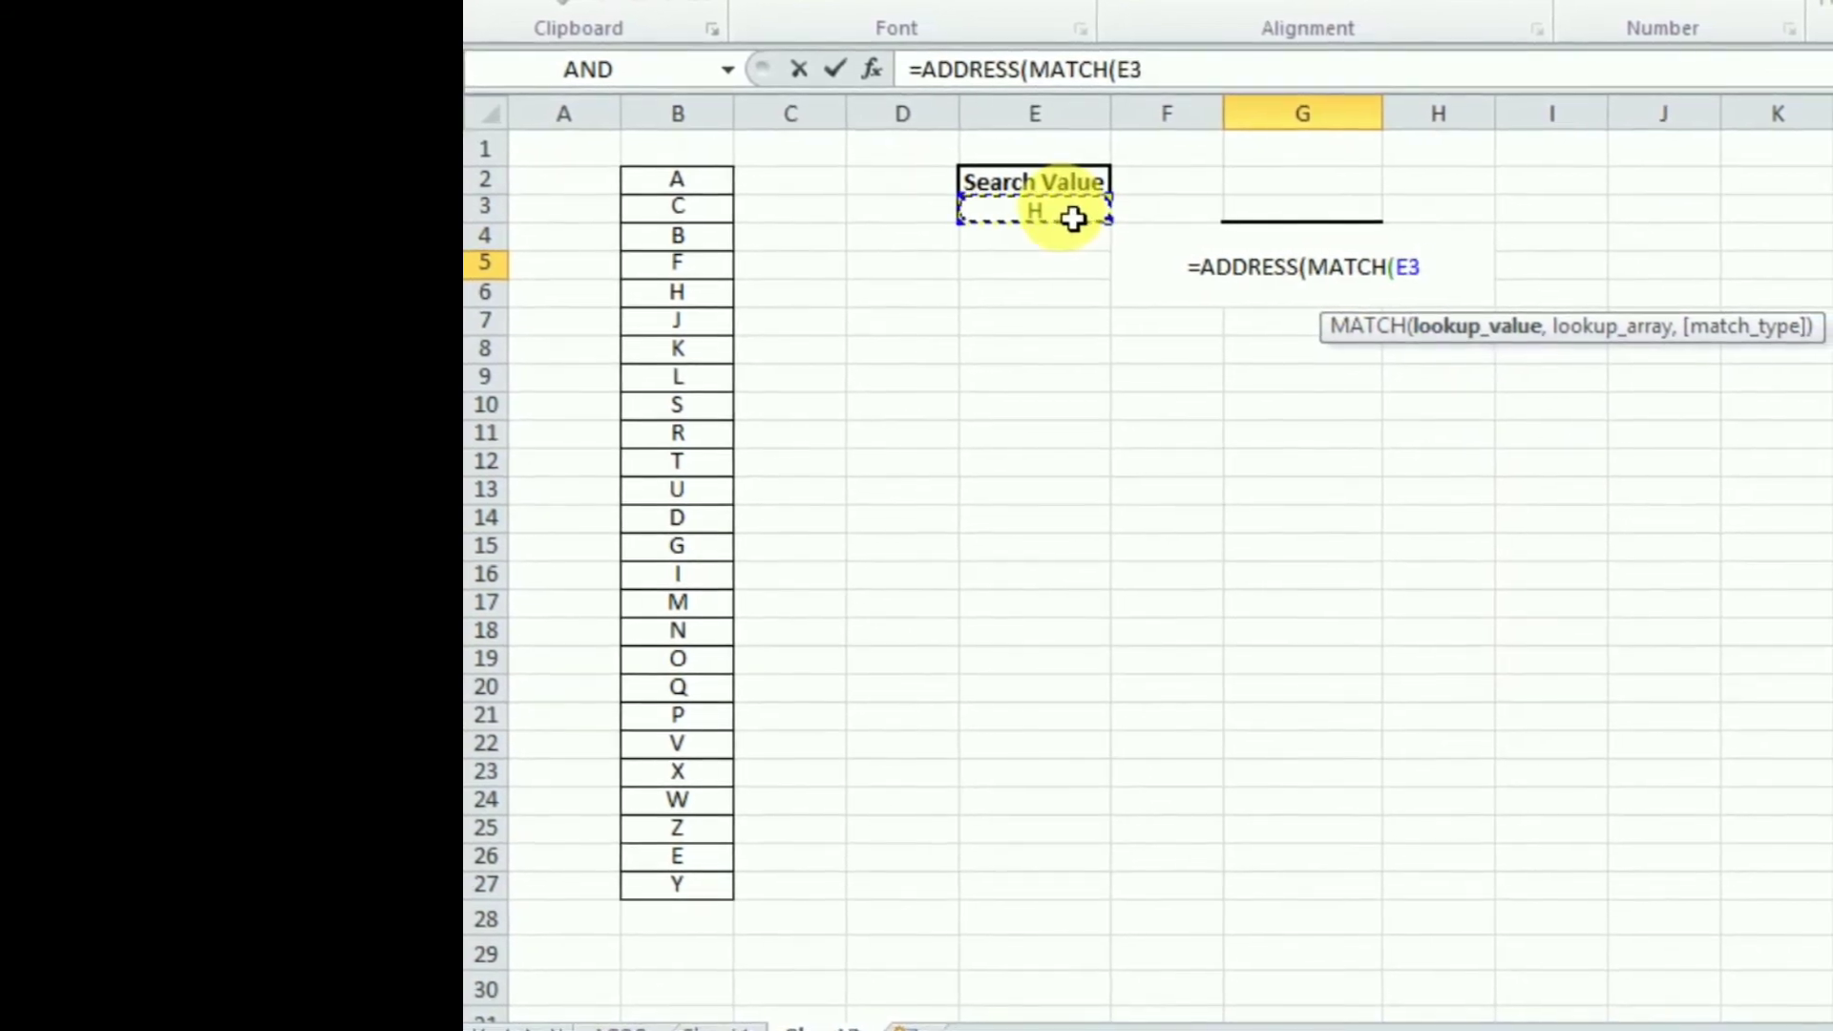
text(,)
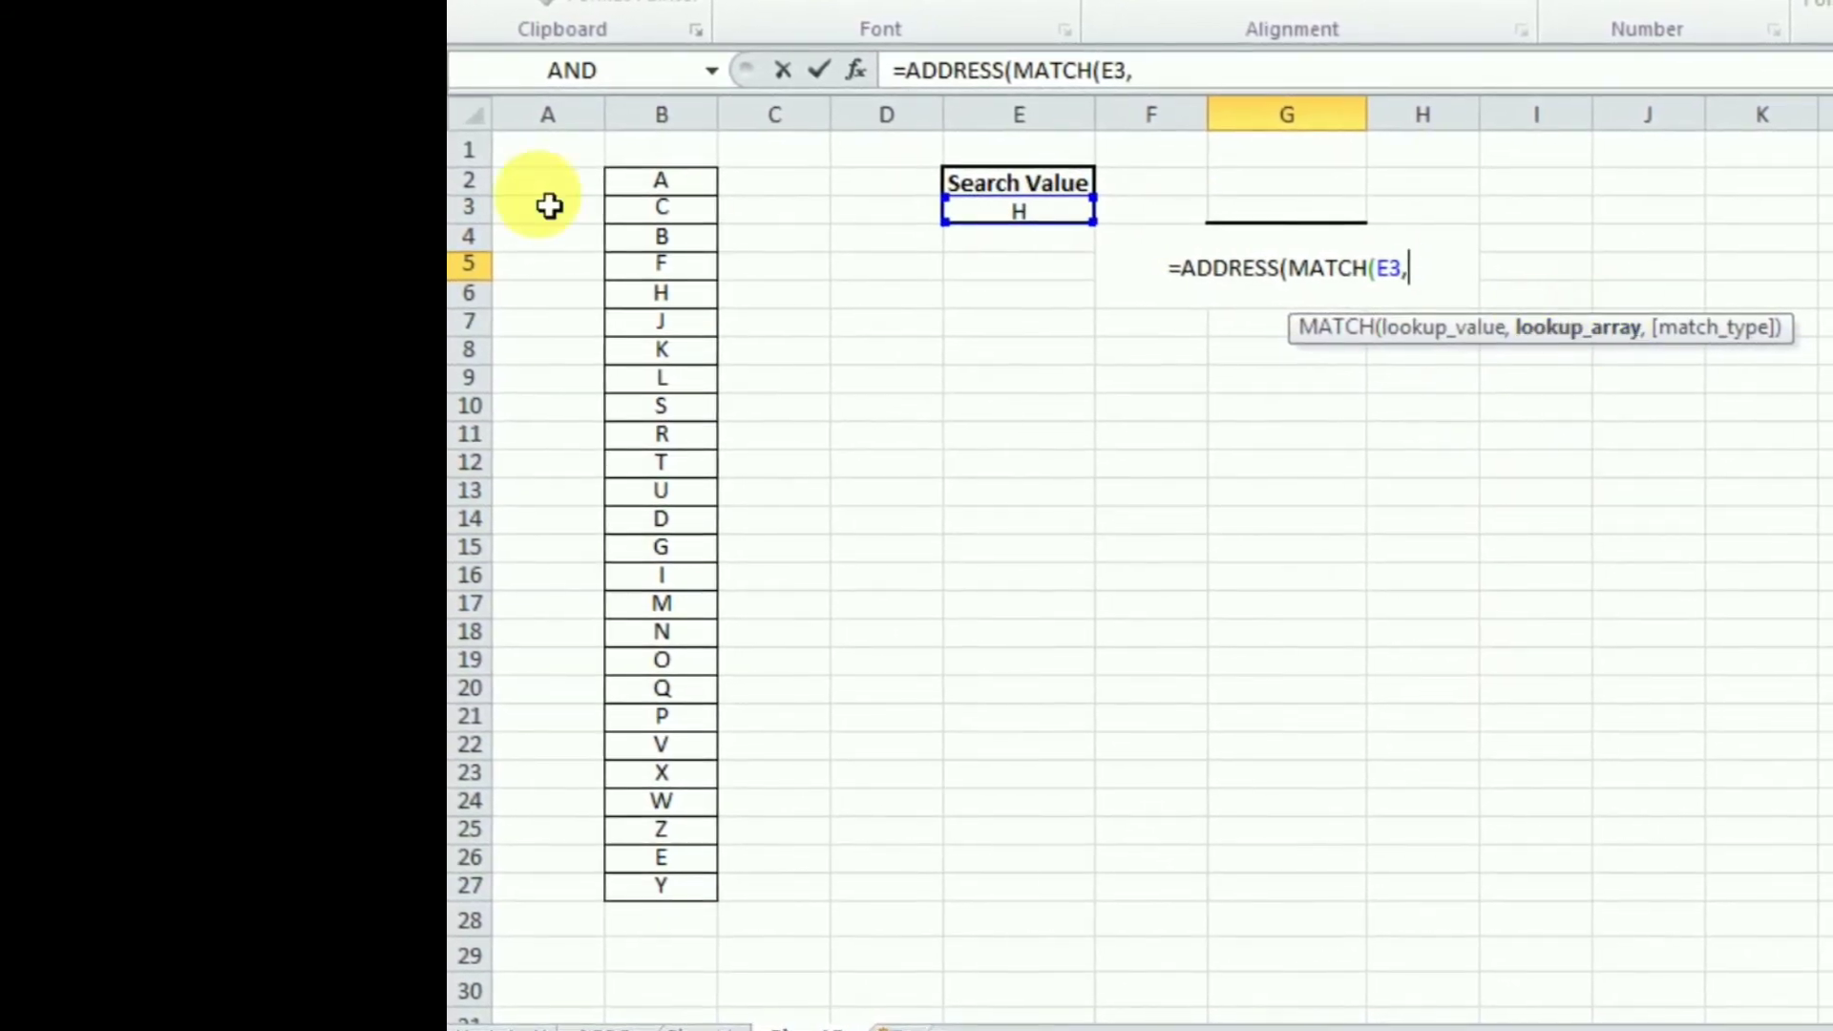
click(665, 115)
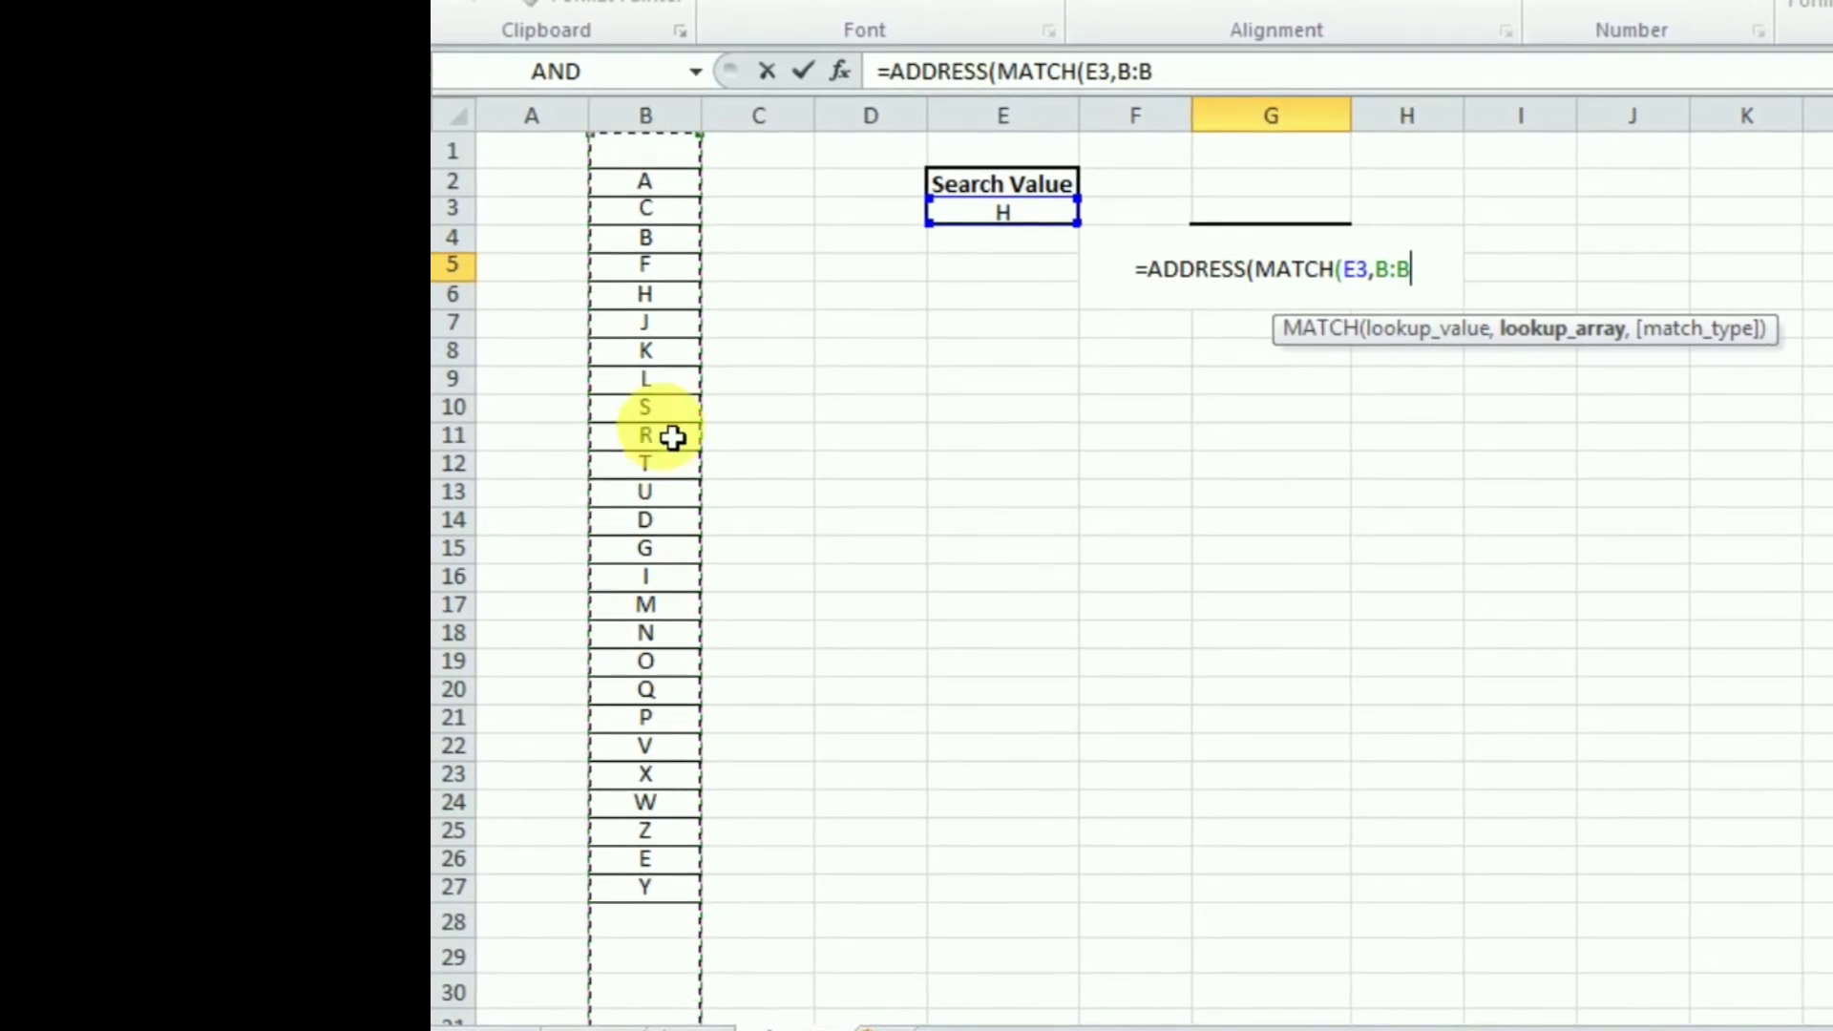
text(,)
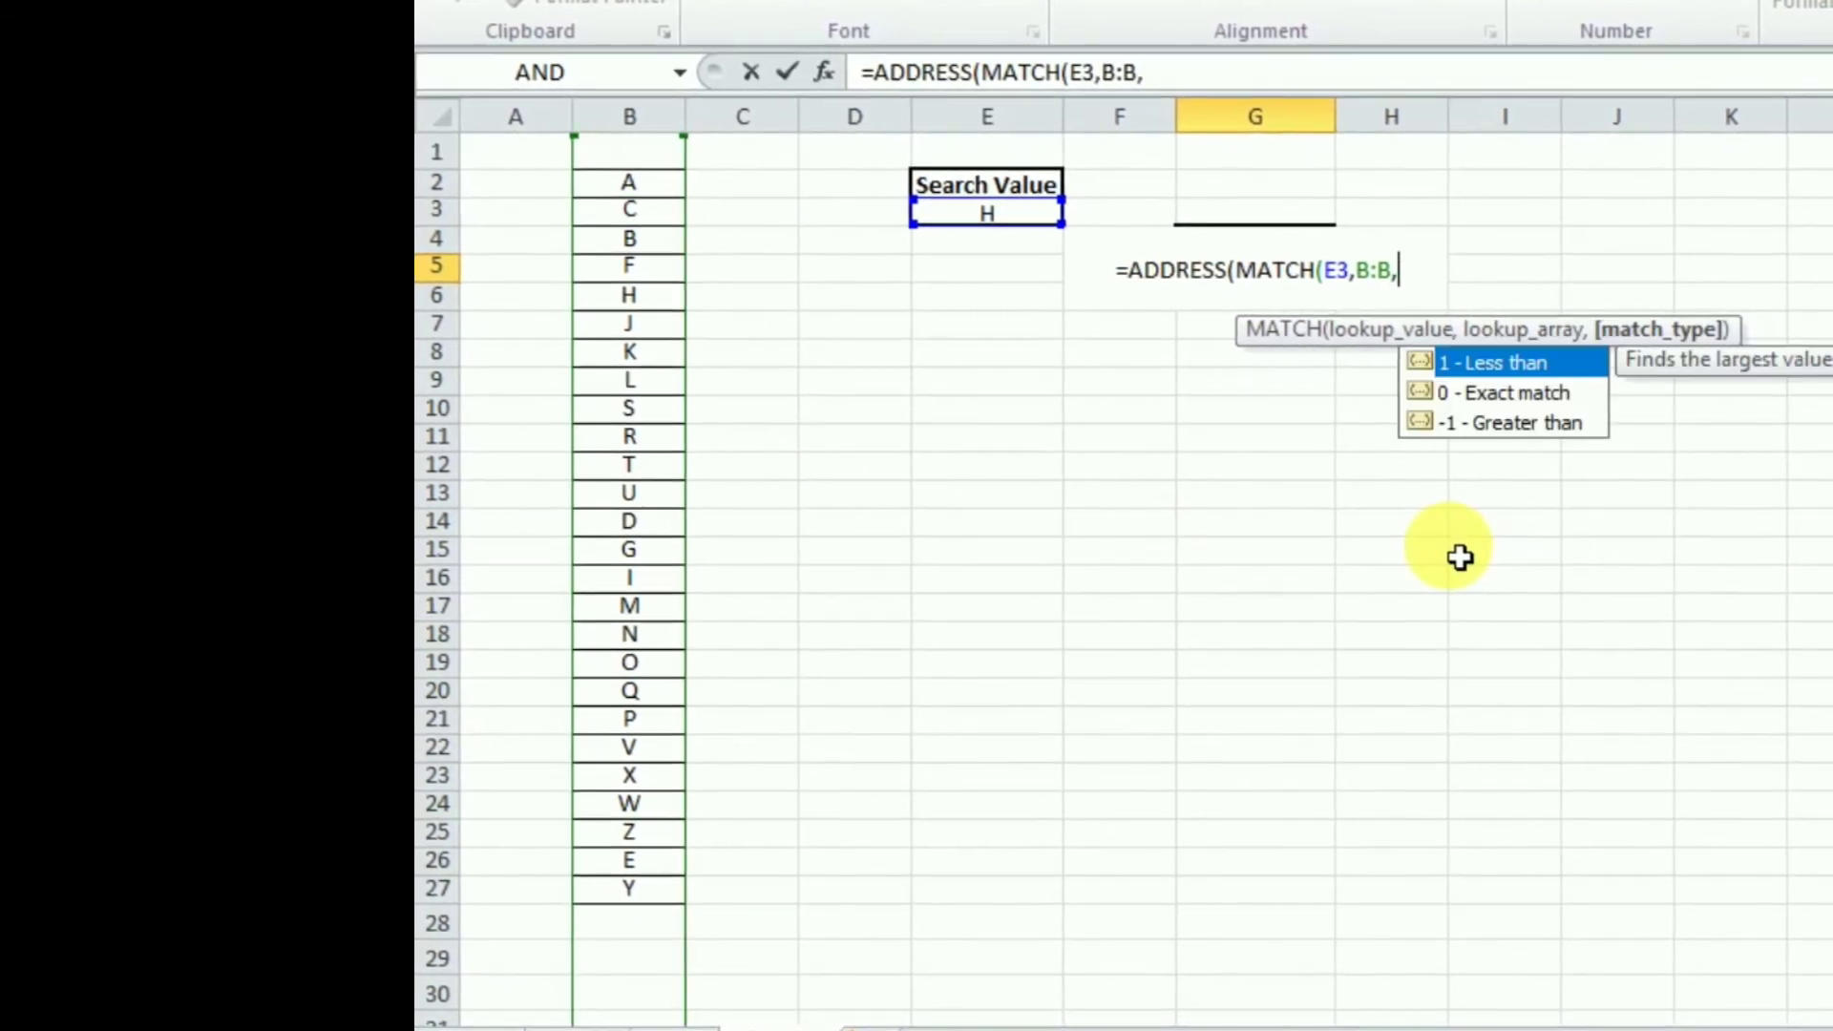
click(1540, 396)
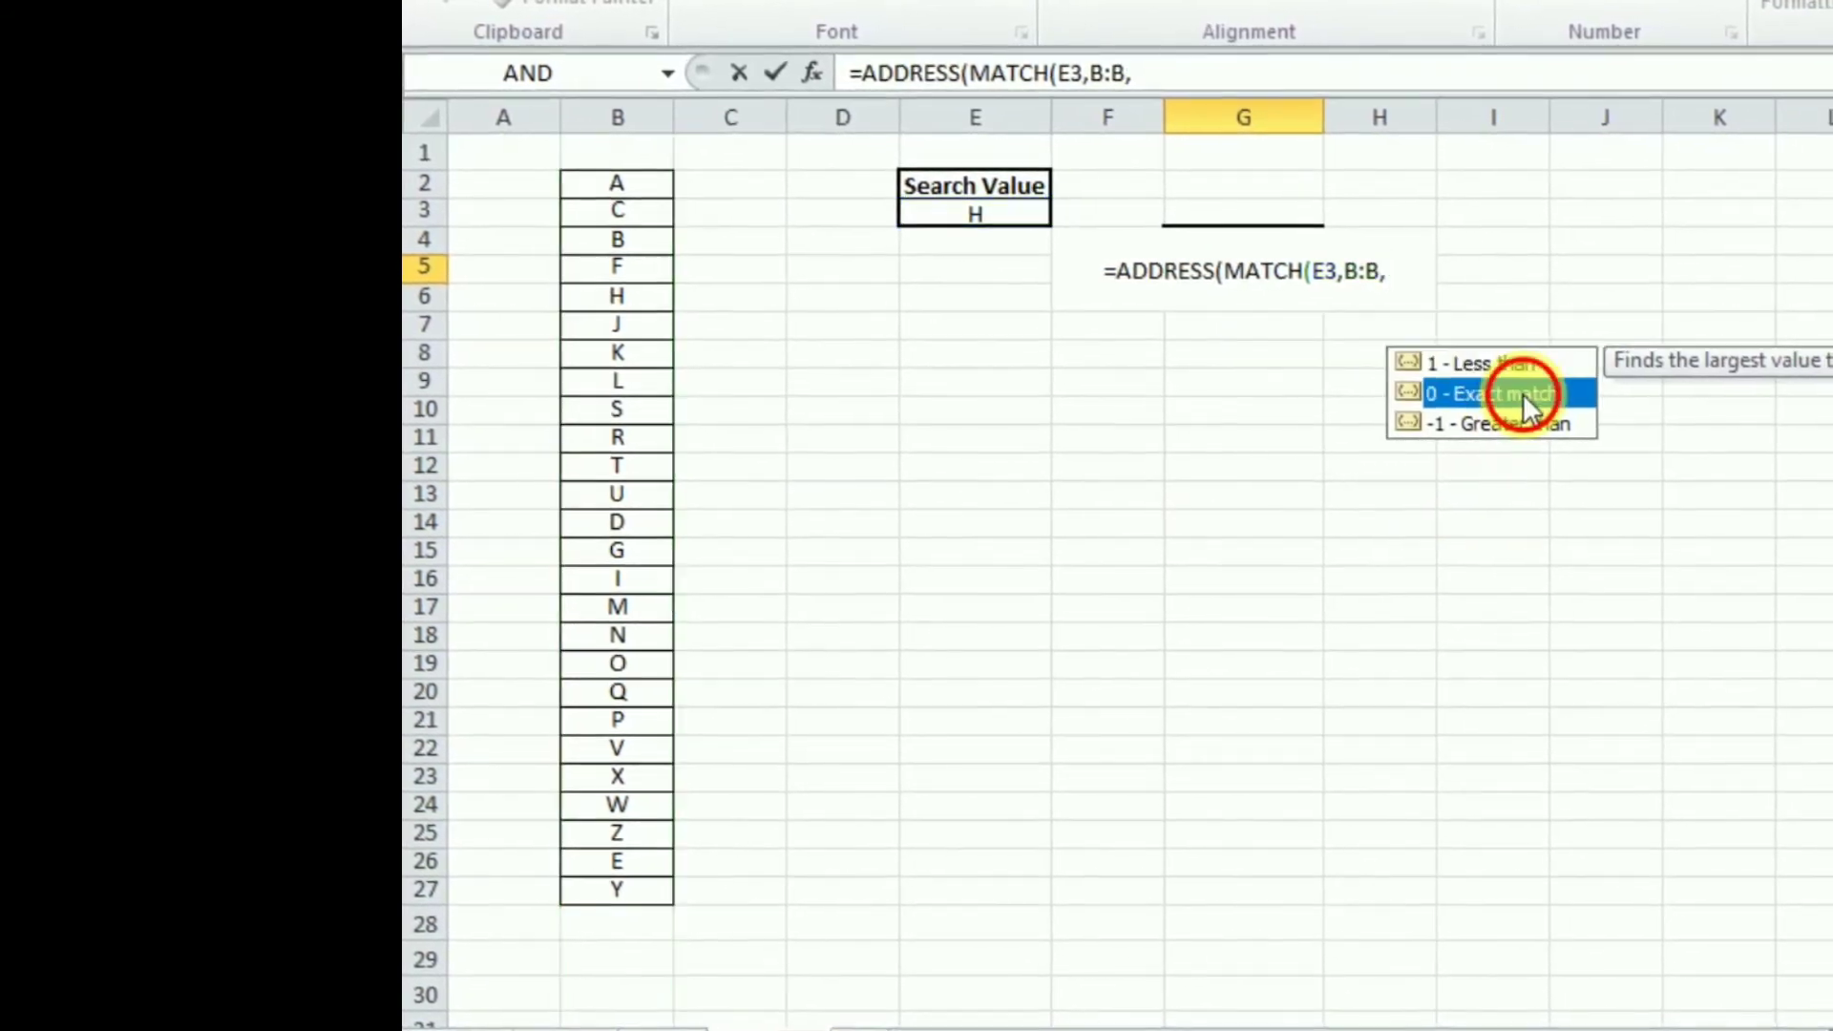
double_click(1525, 393)
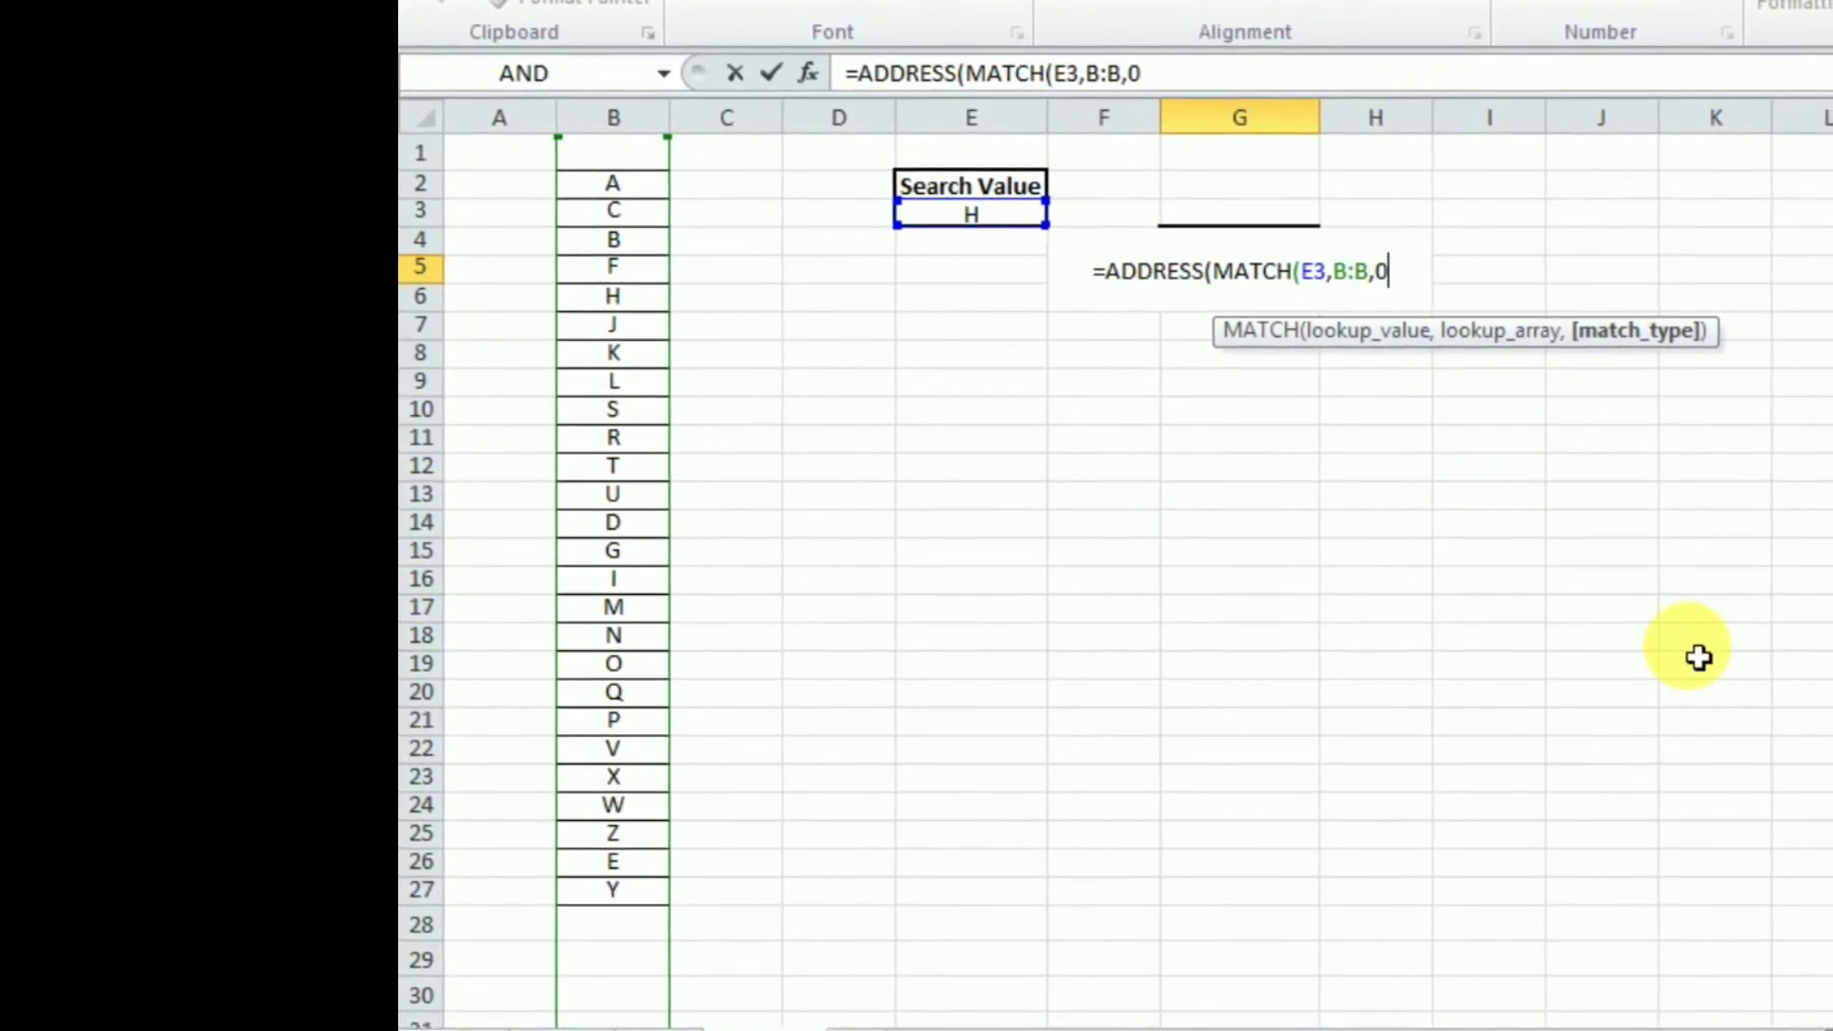
text())
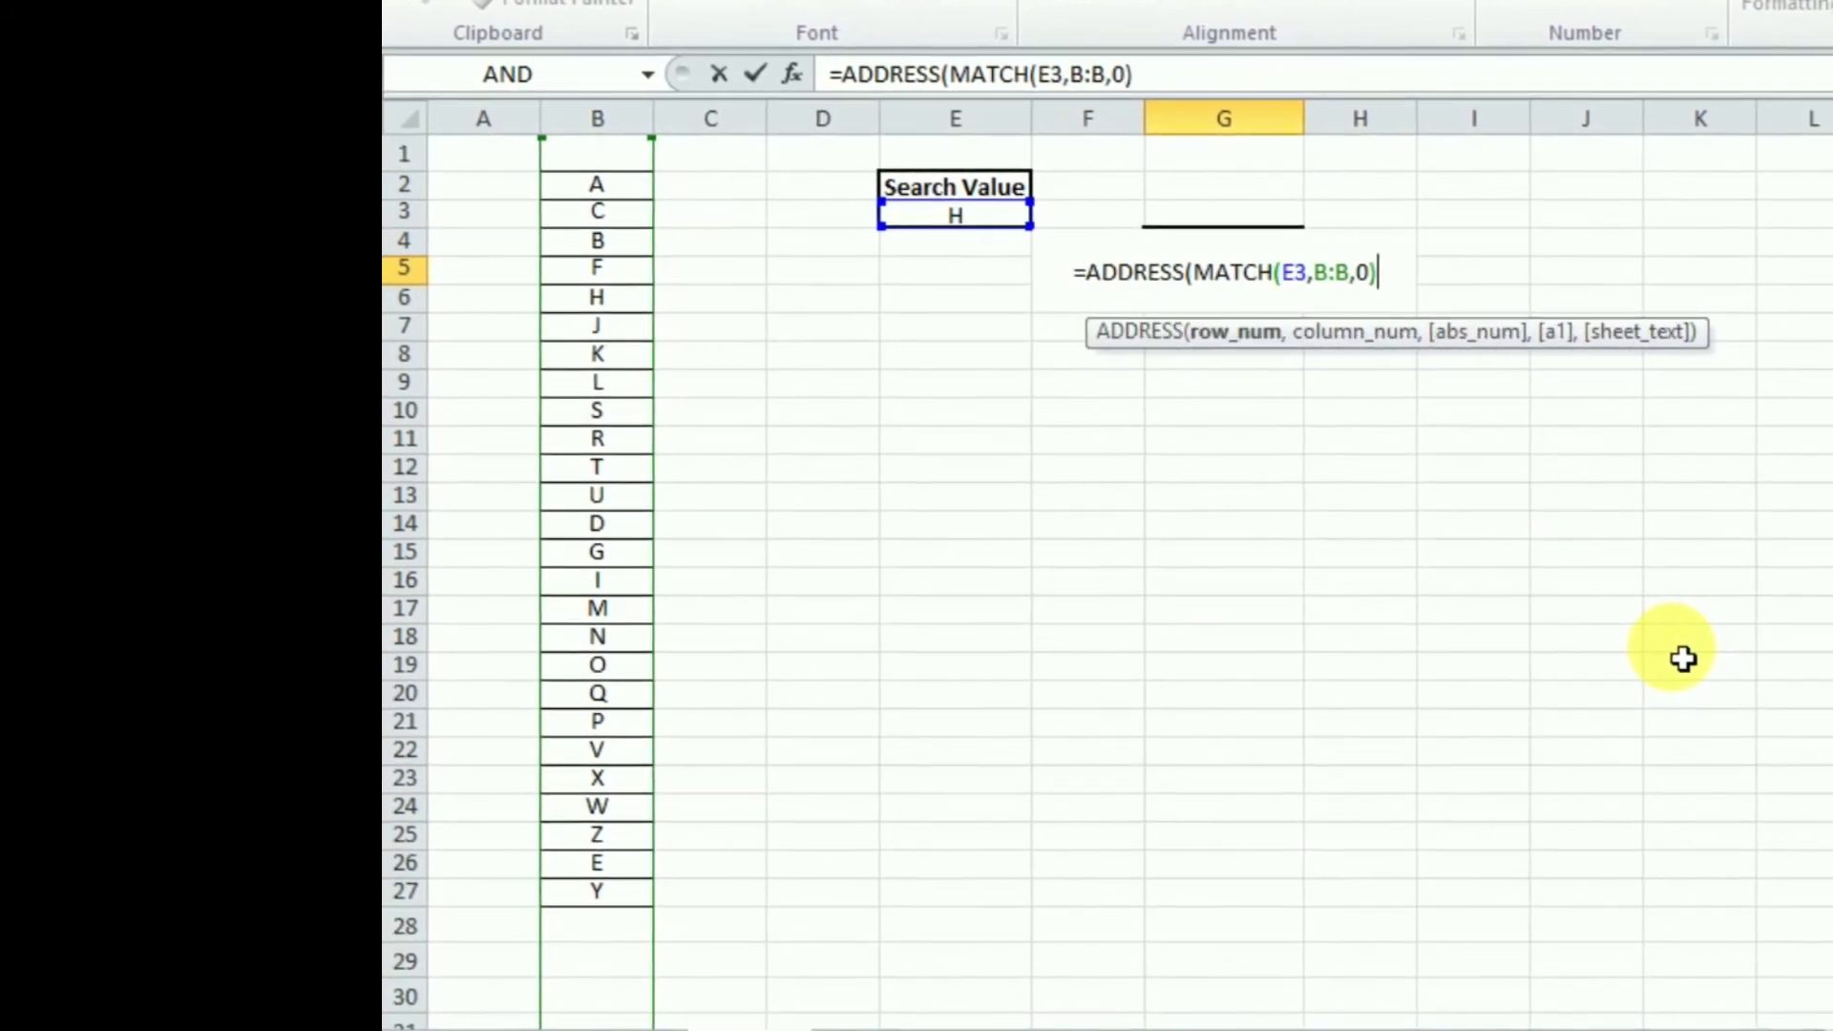
text(,)
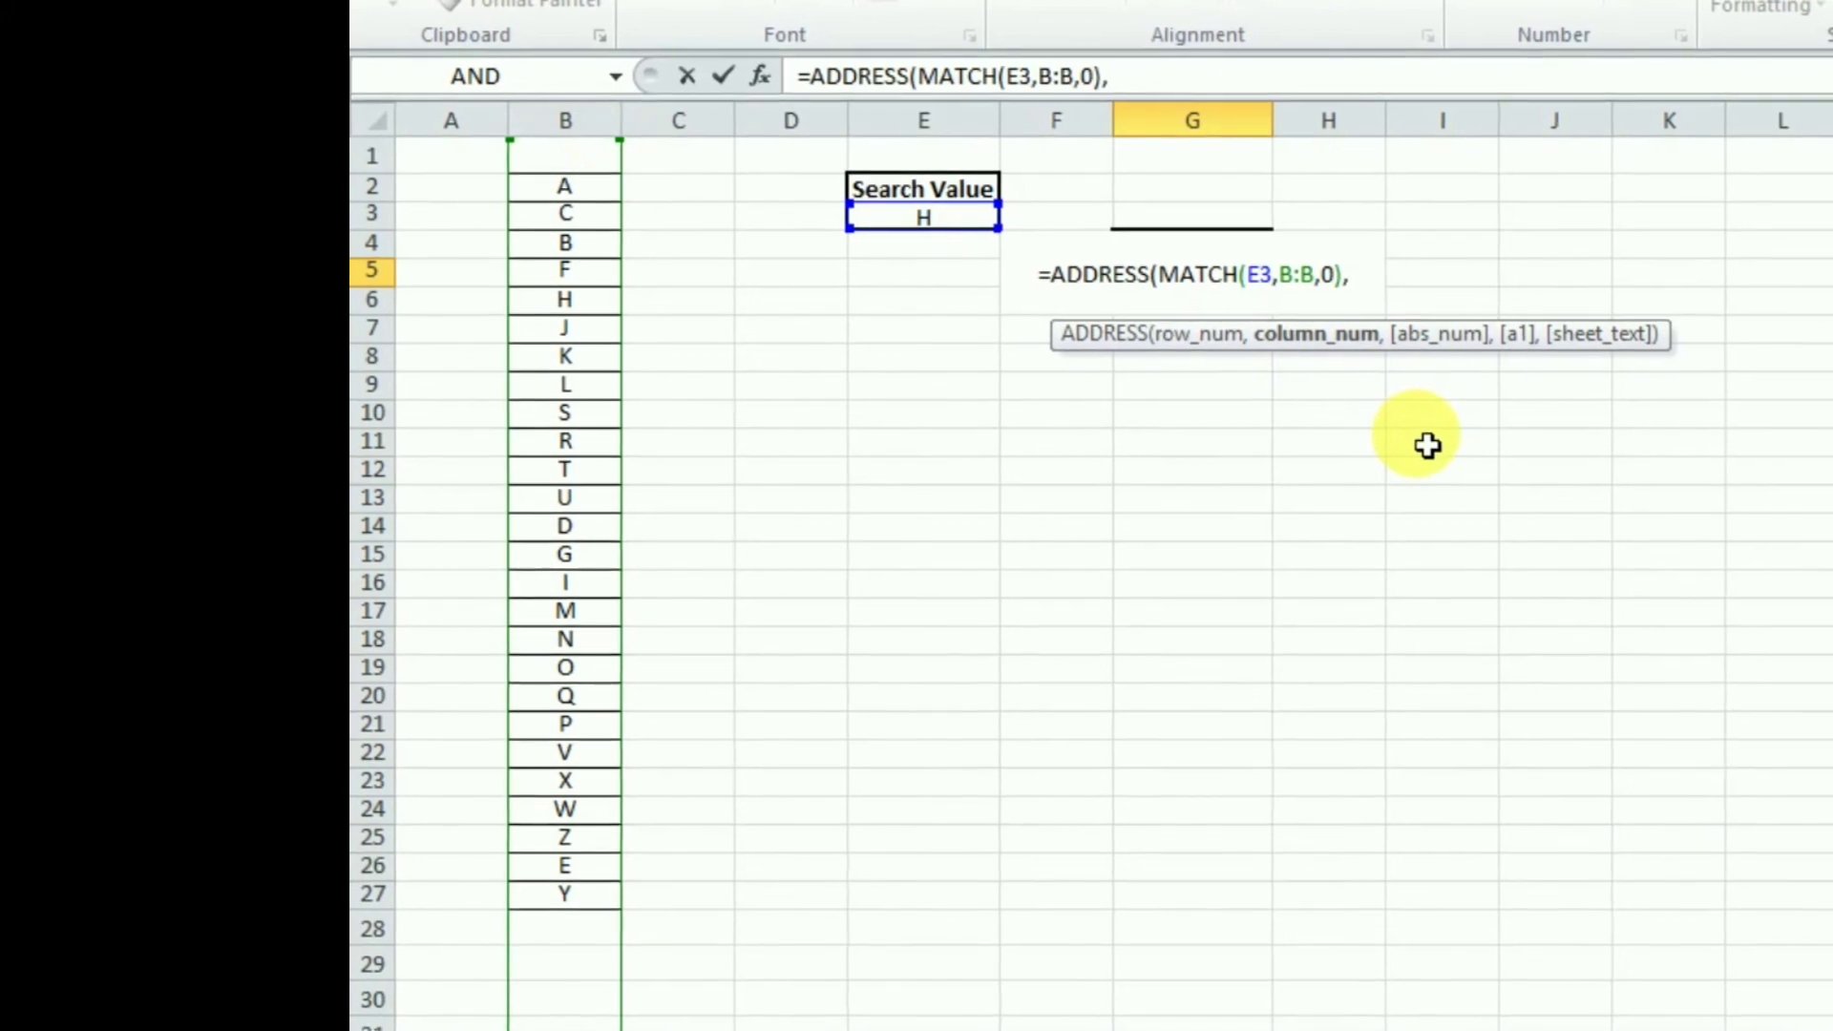
text(2)
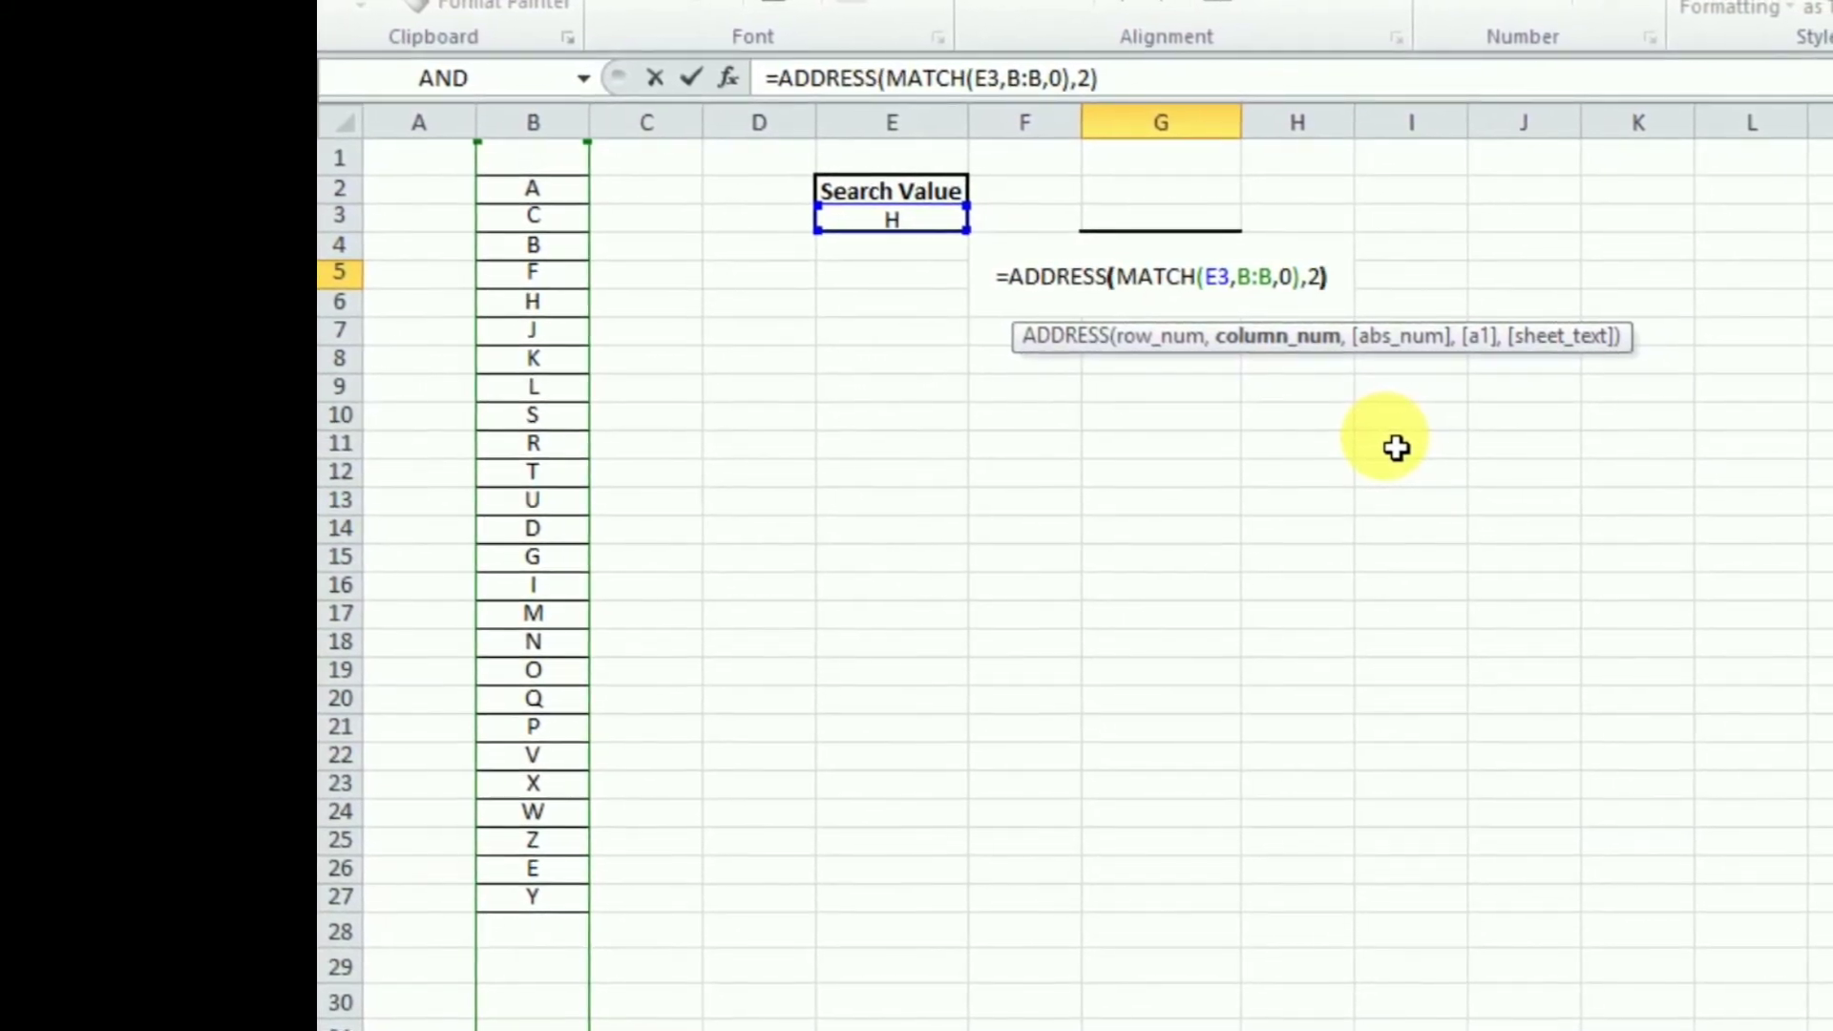
text())
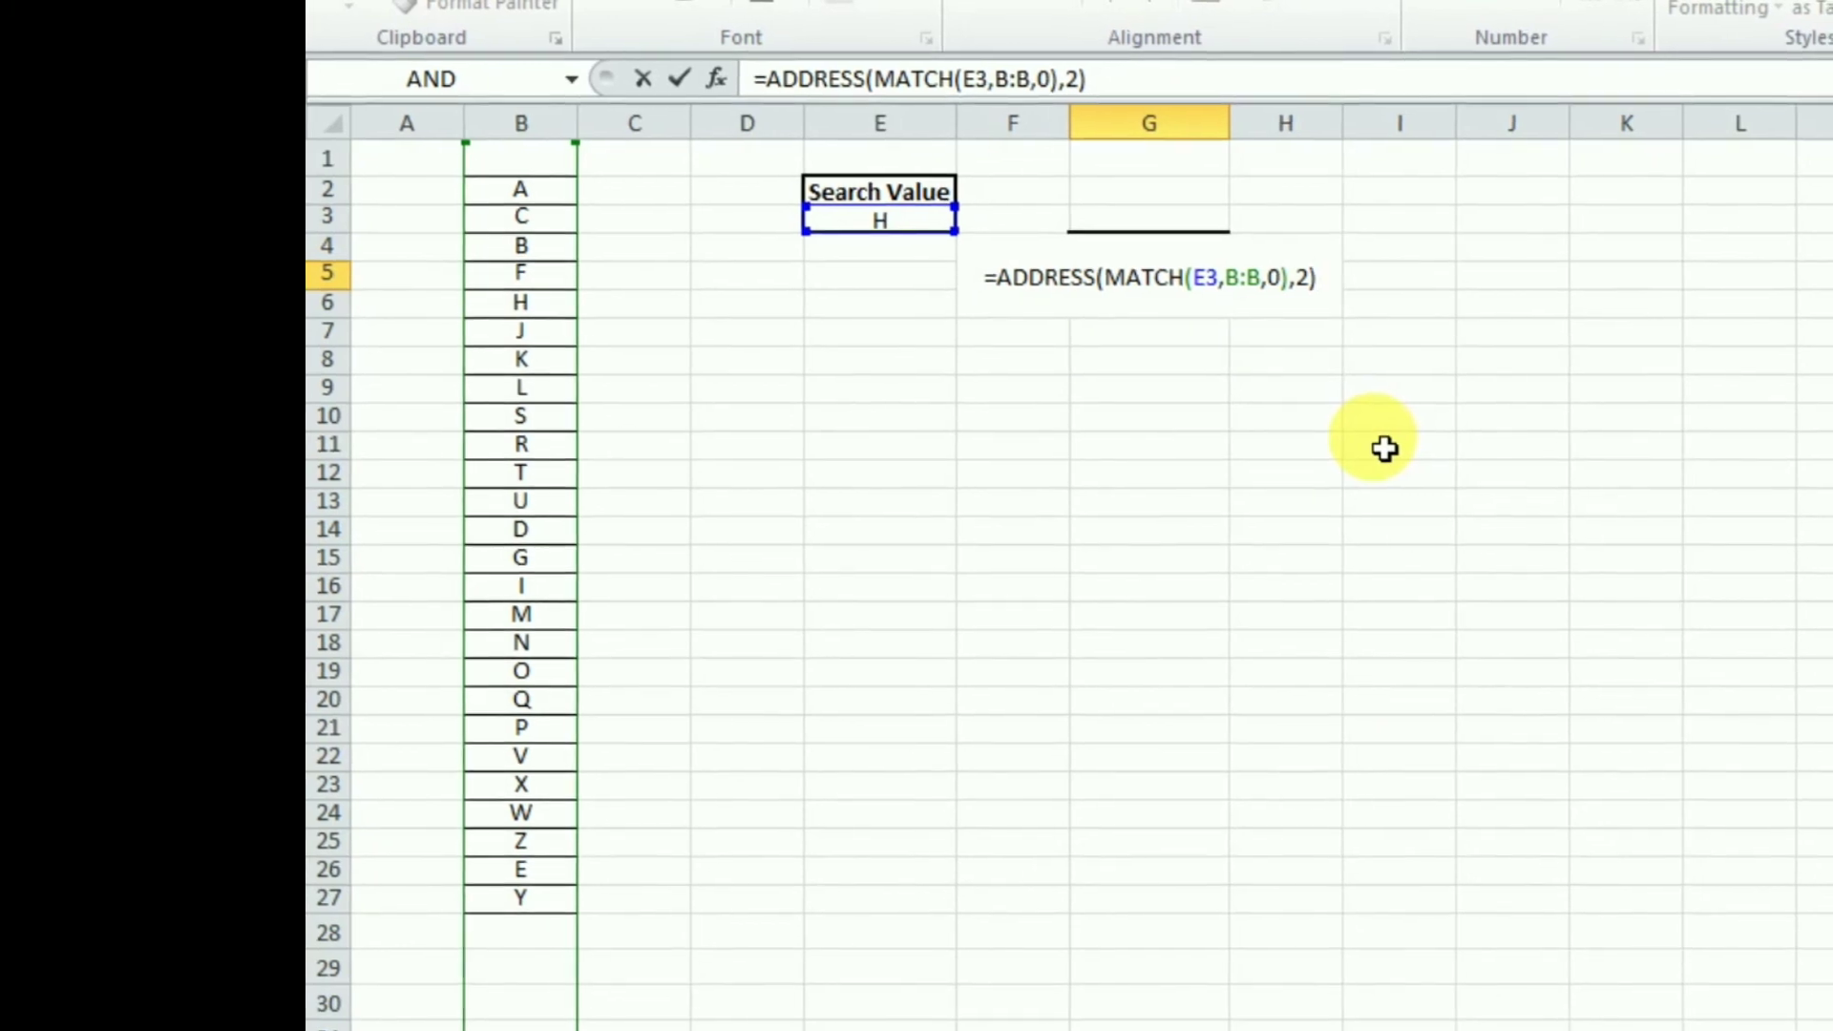
key(Return)
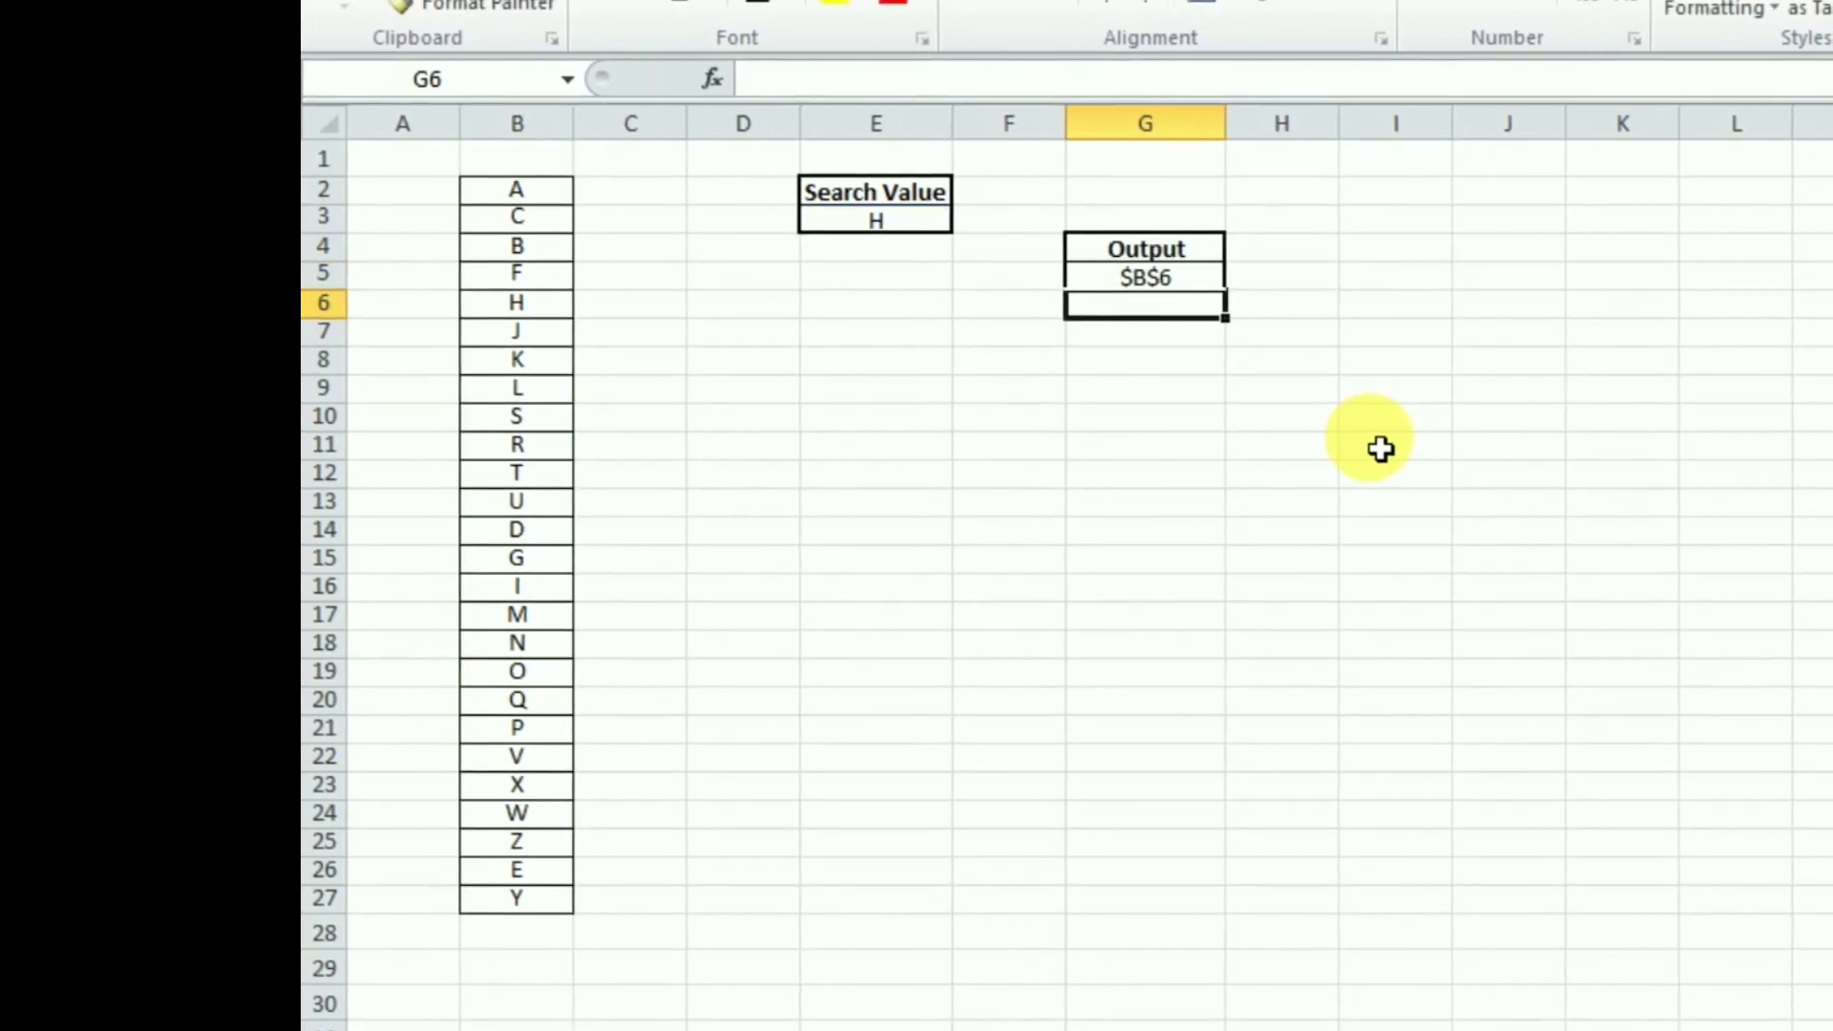
Change the search value in E3 to P
click(1172, 282)
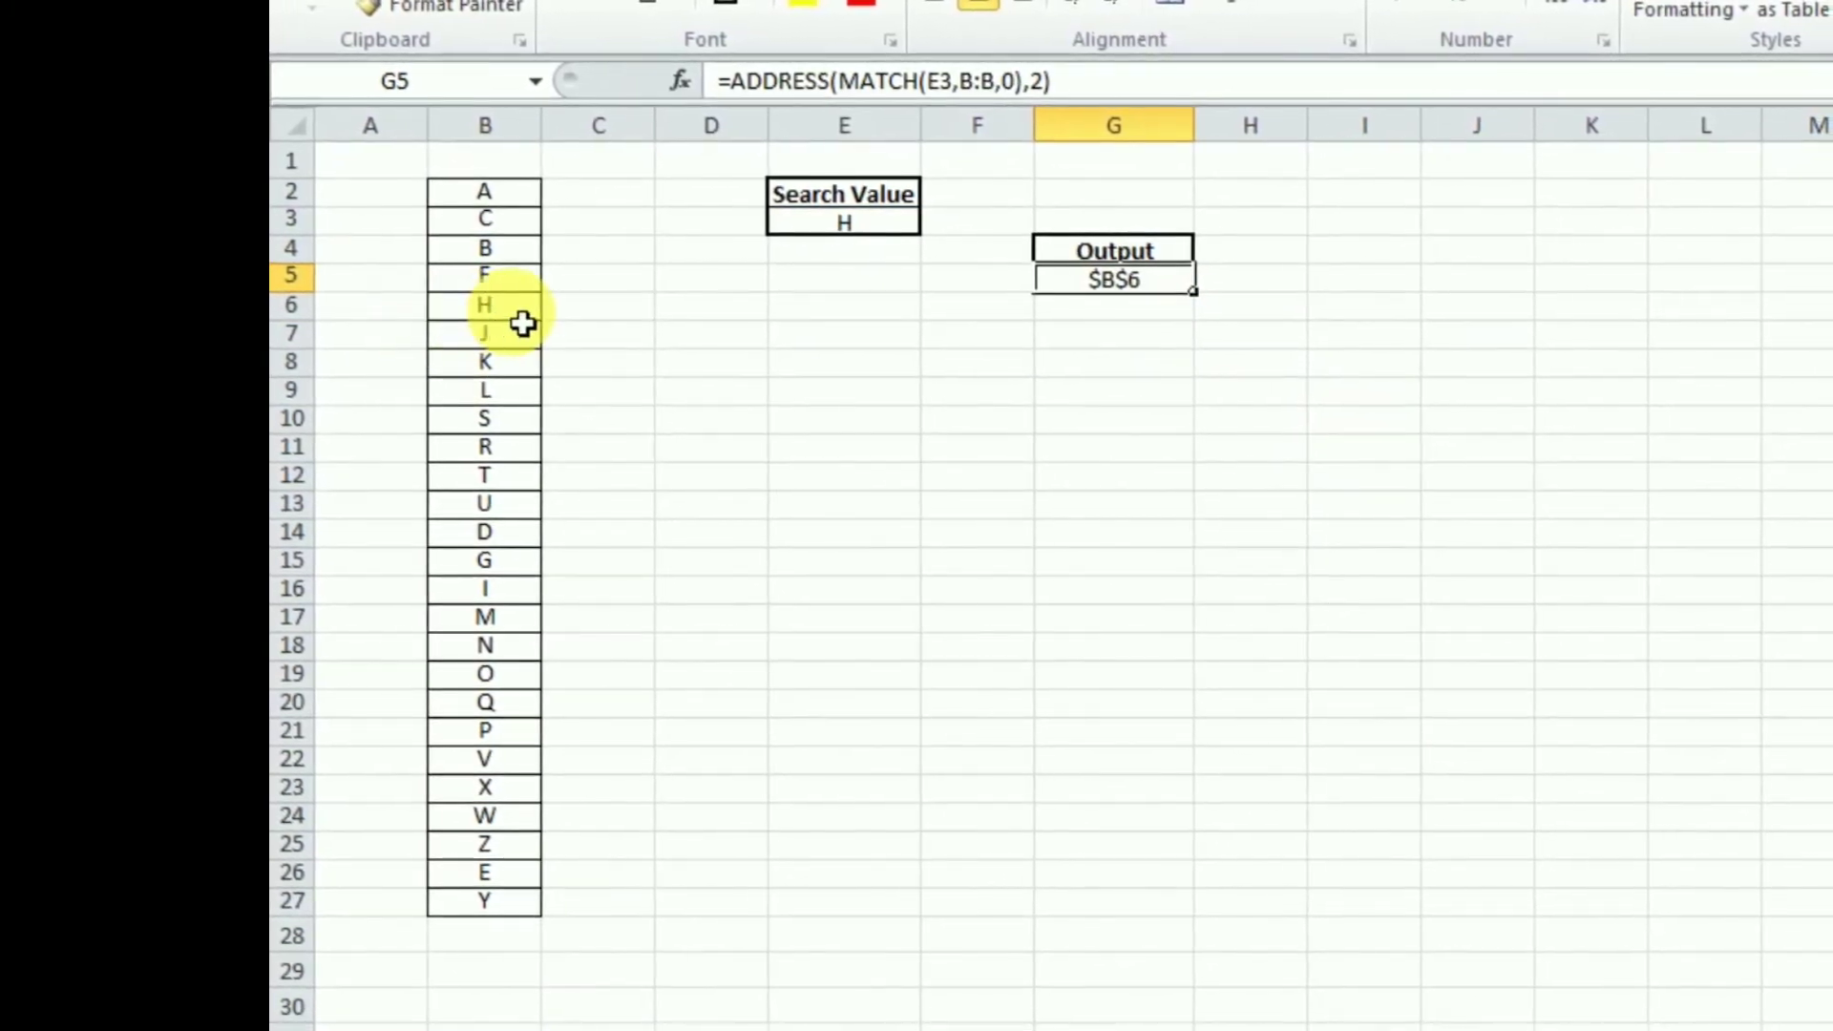
click(846, 233)
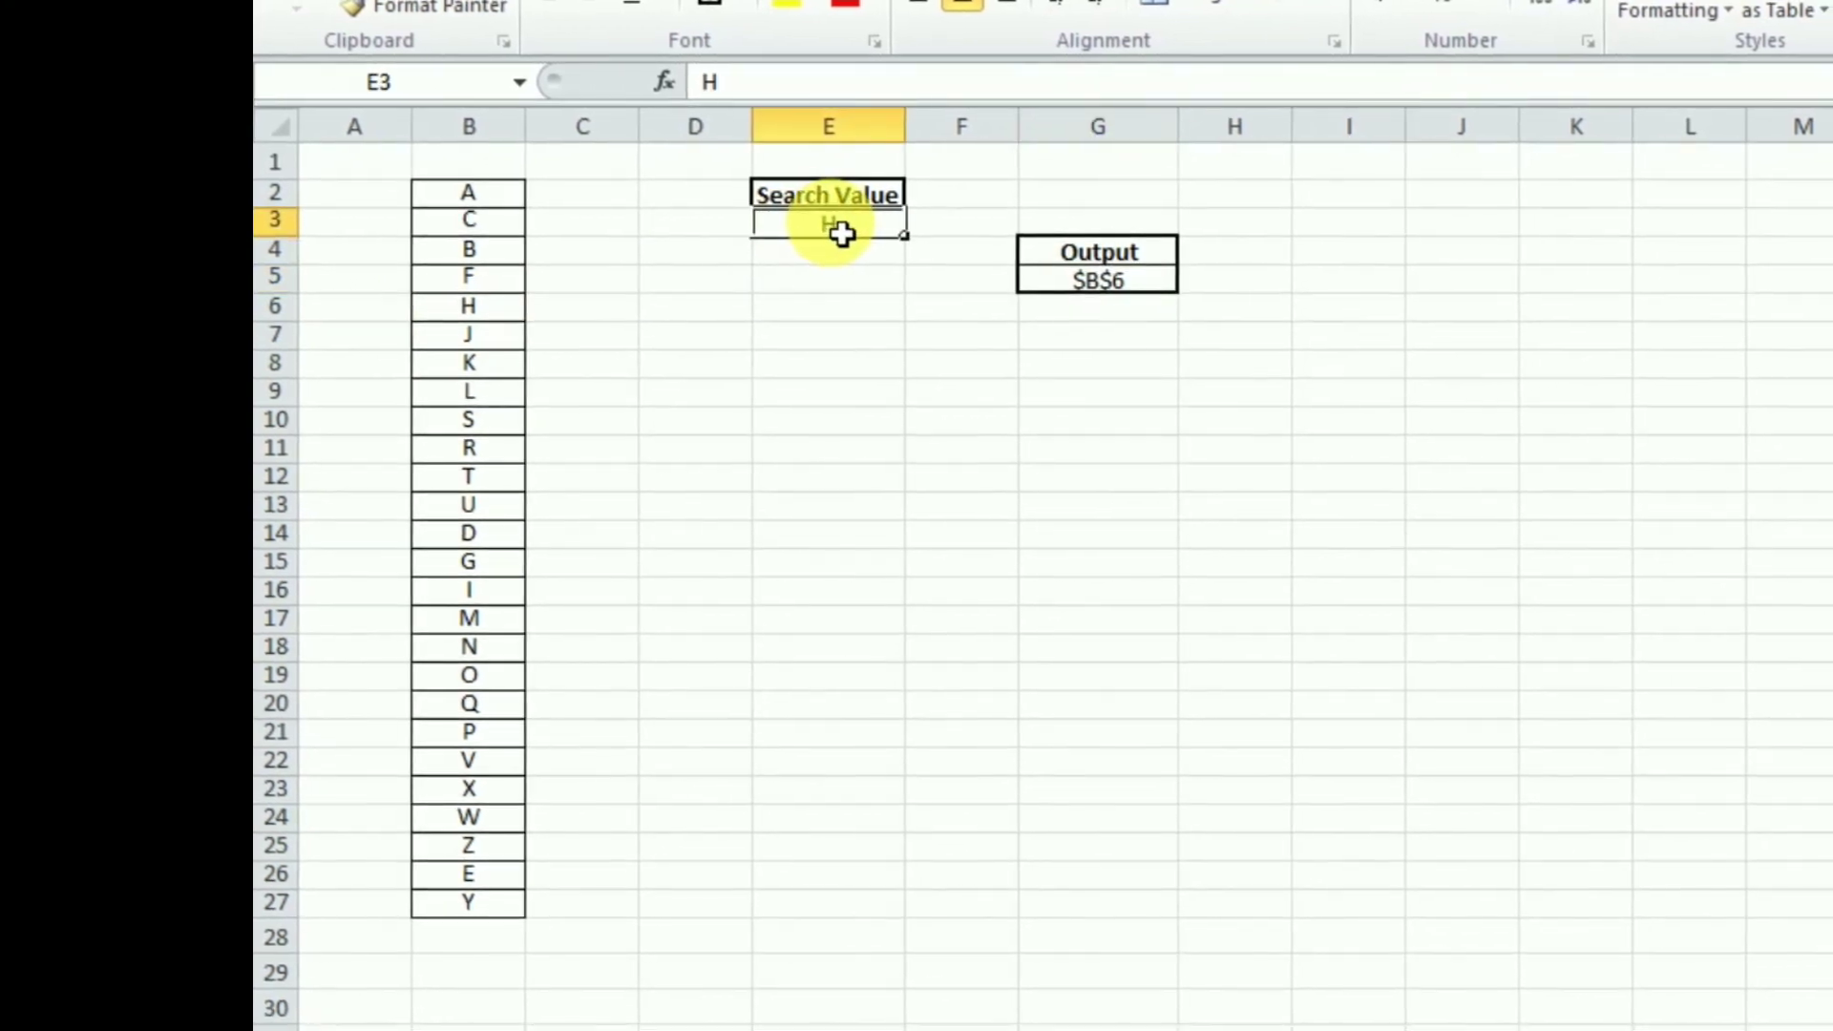
text(P)
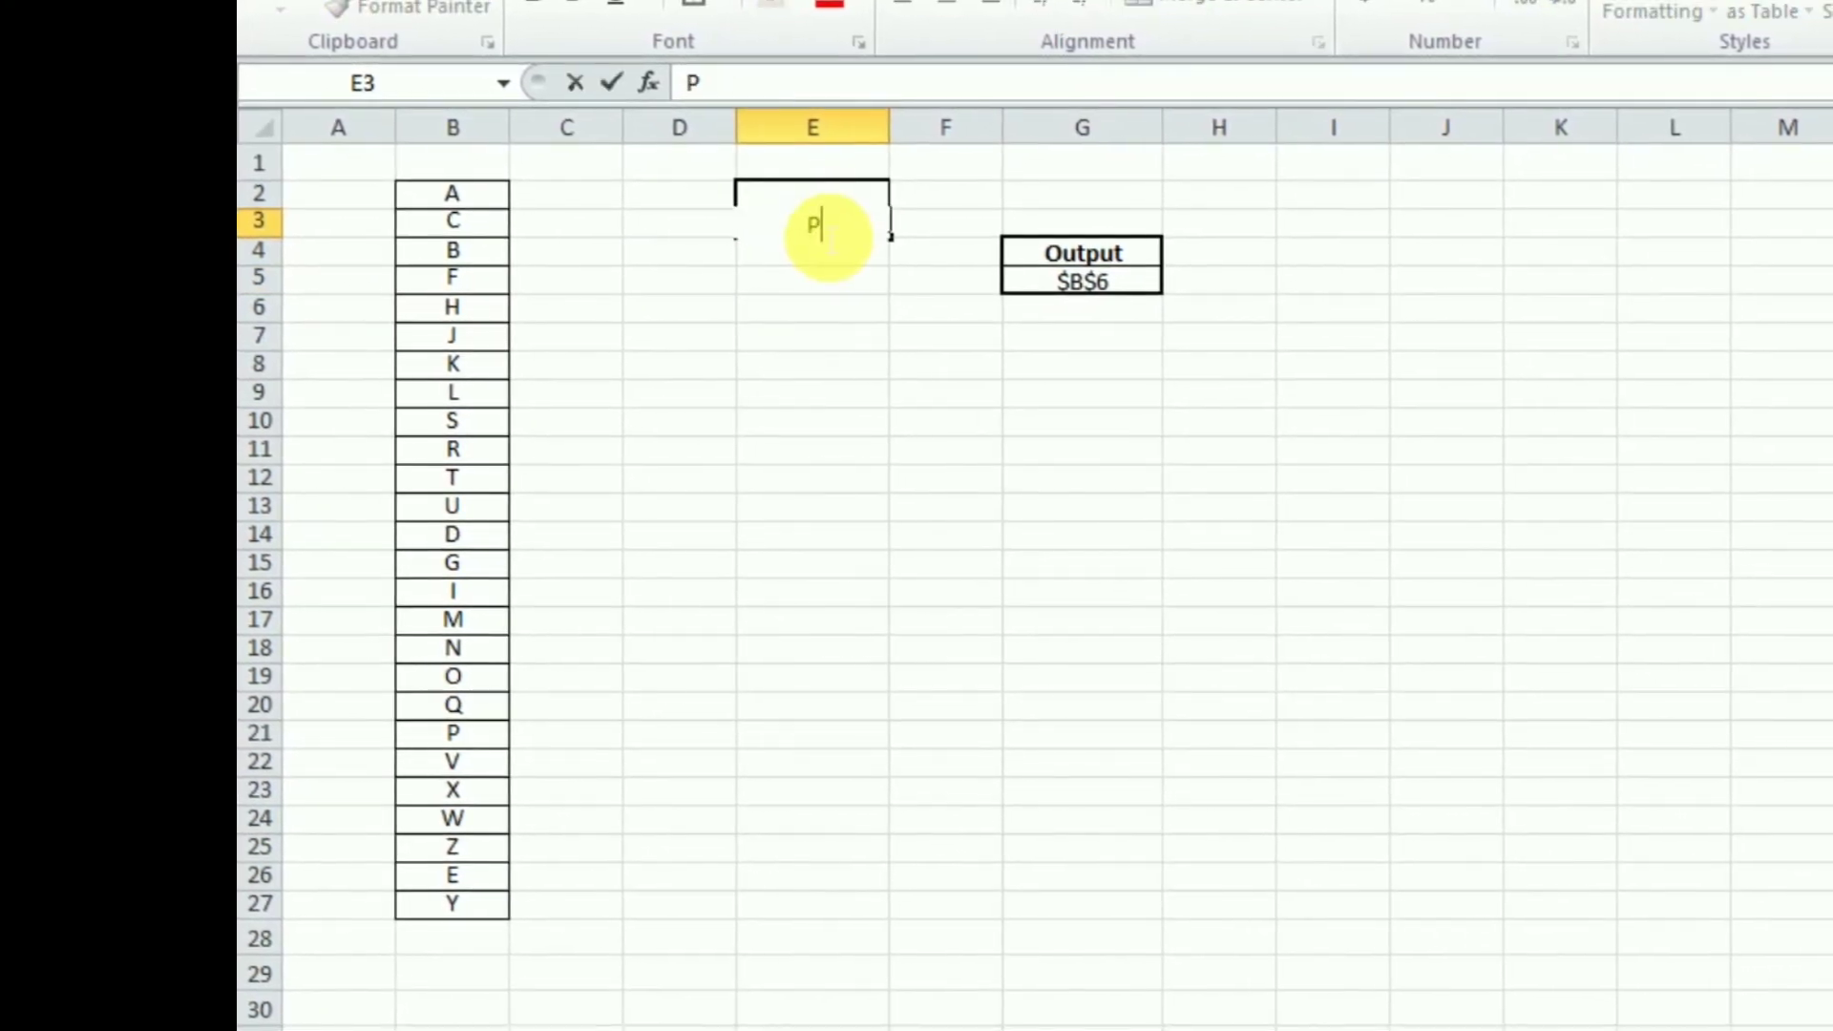
key(Return)
click(1131, 281)
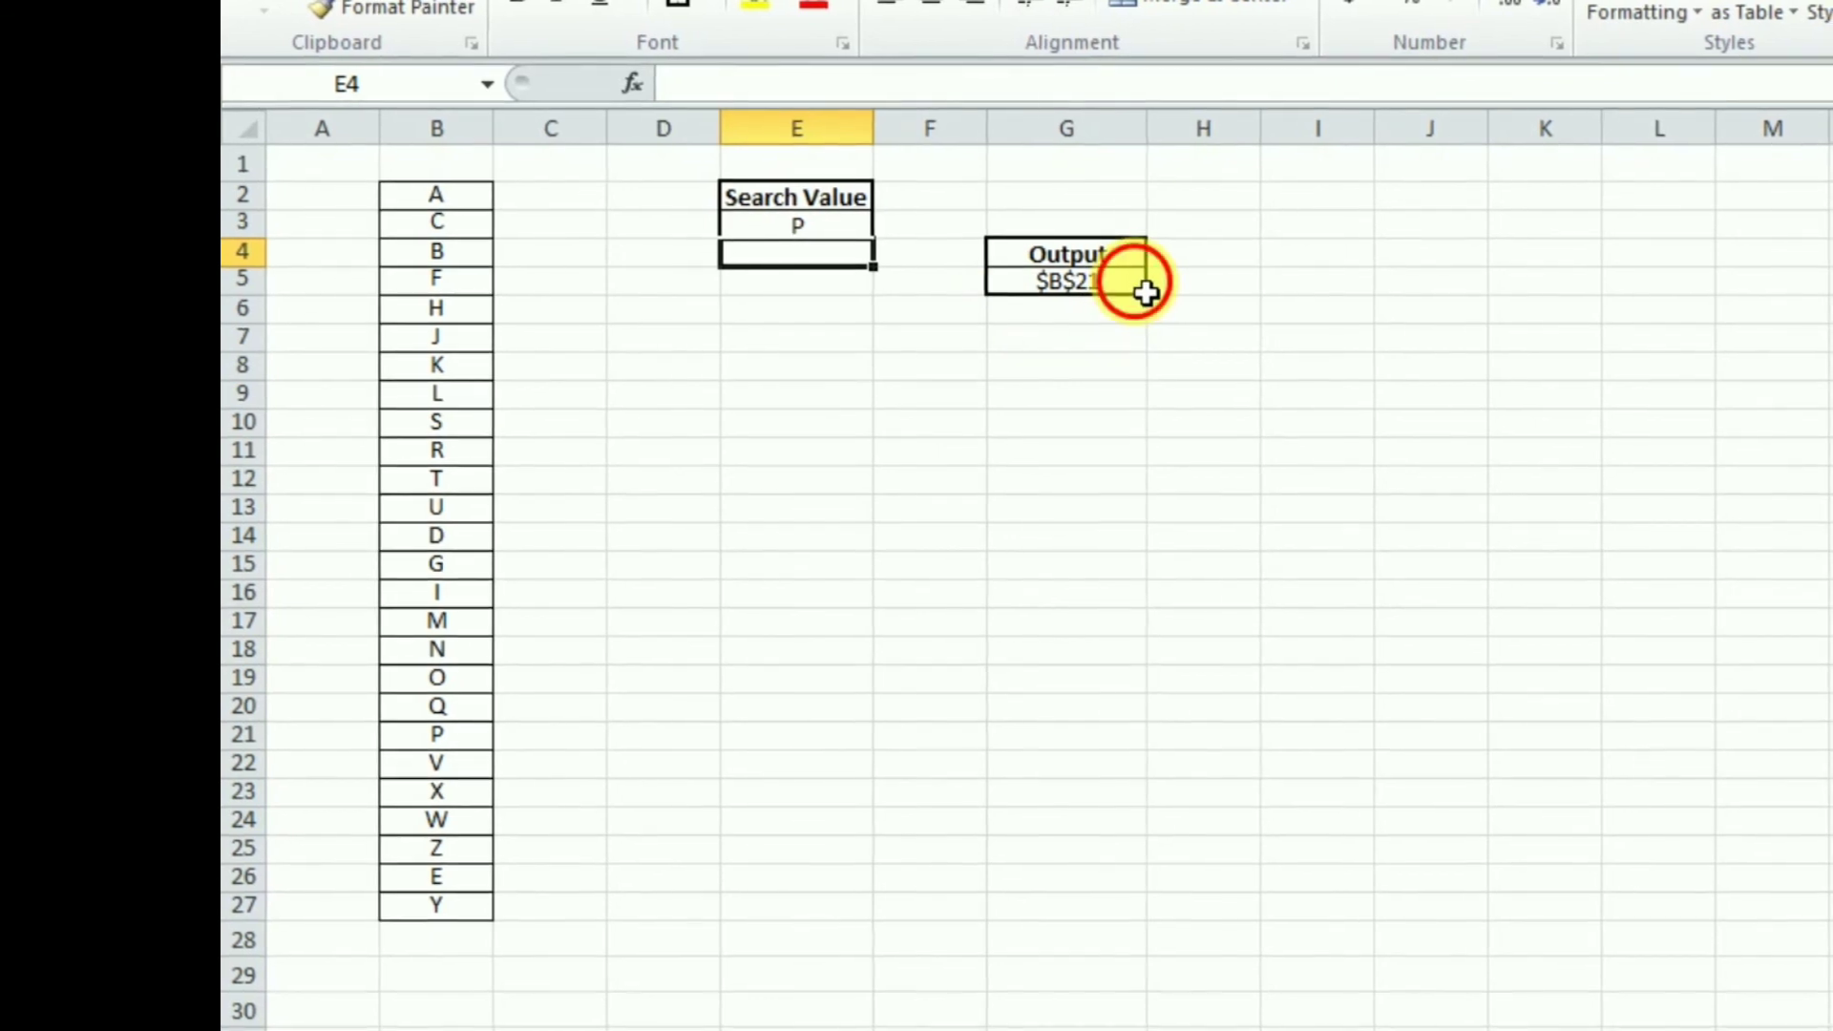
scroll(1136, 296, down, 1)
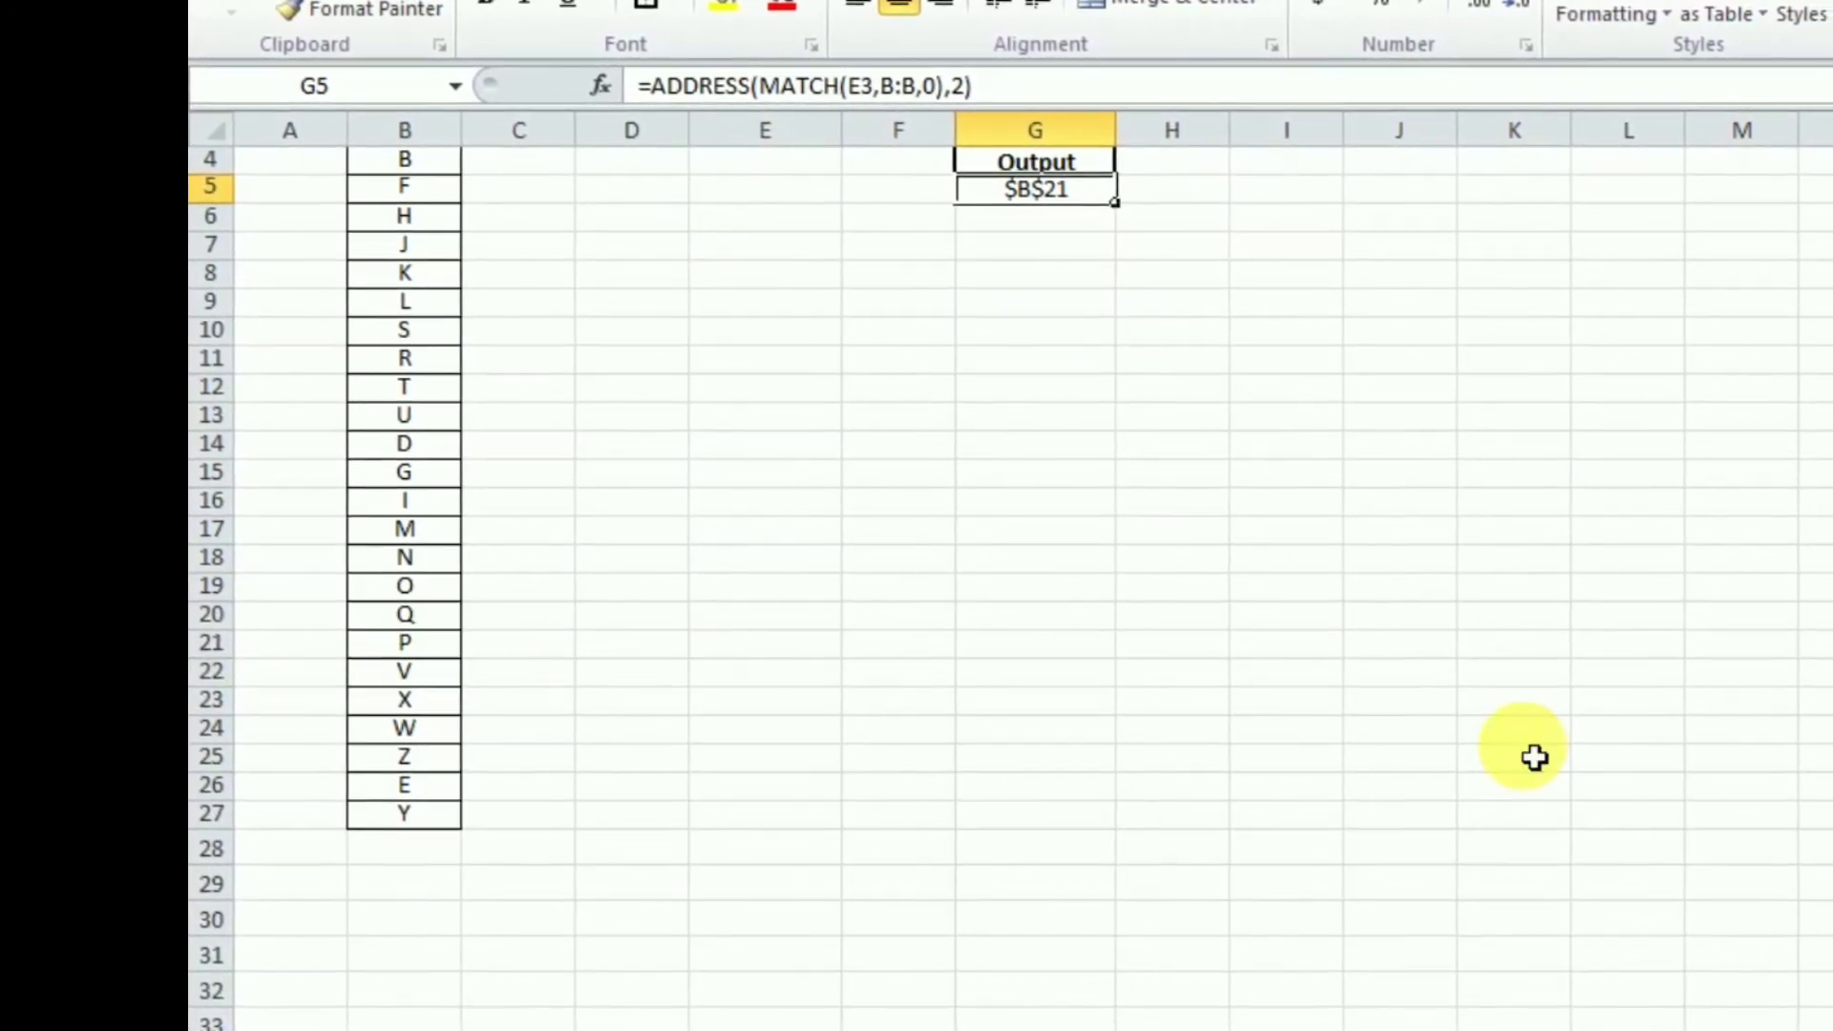
scroll(1521, 753, up, 1)
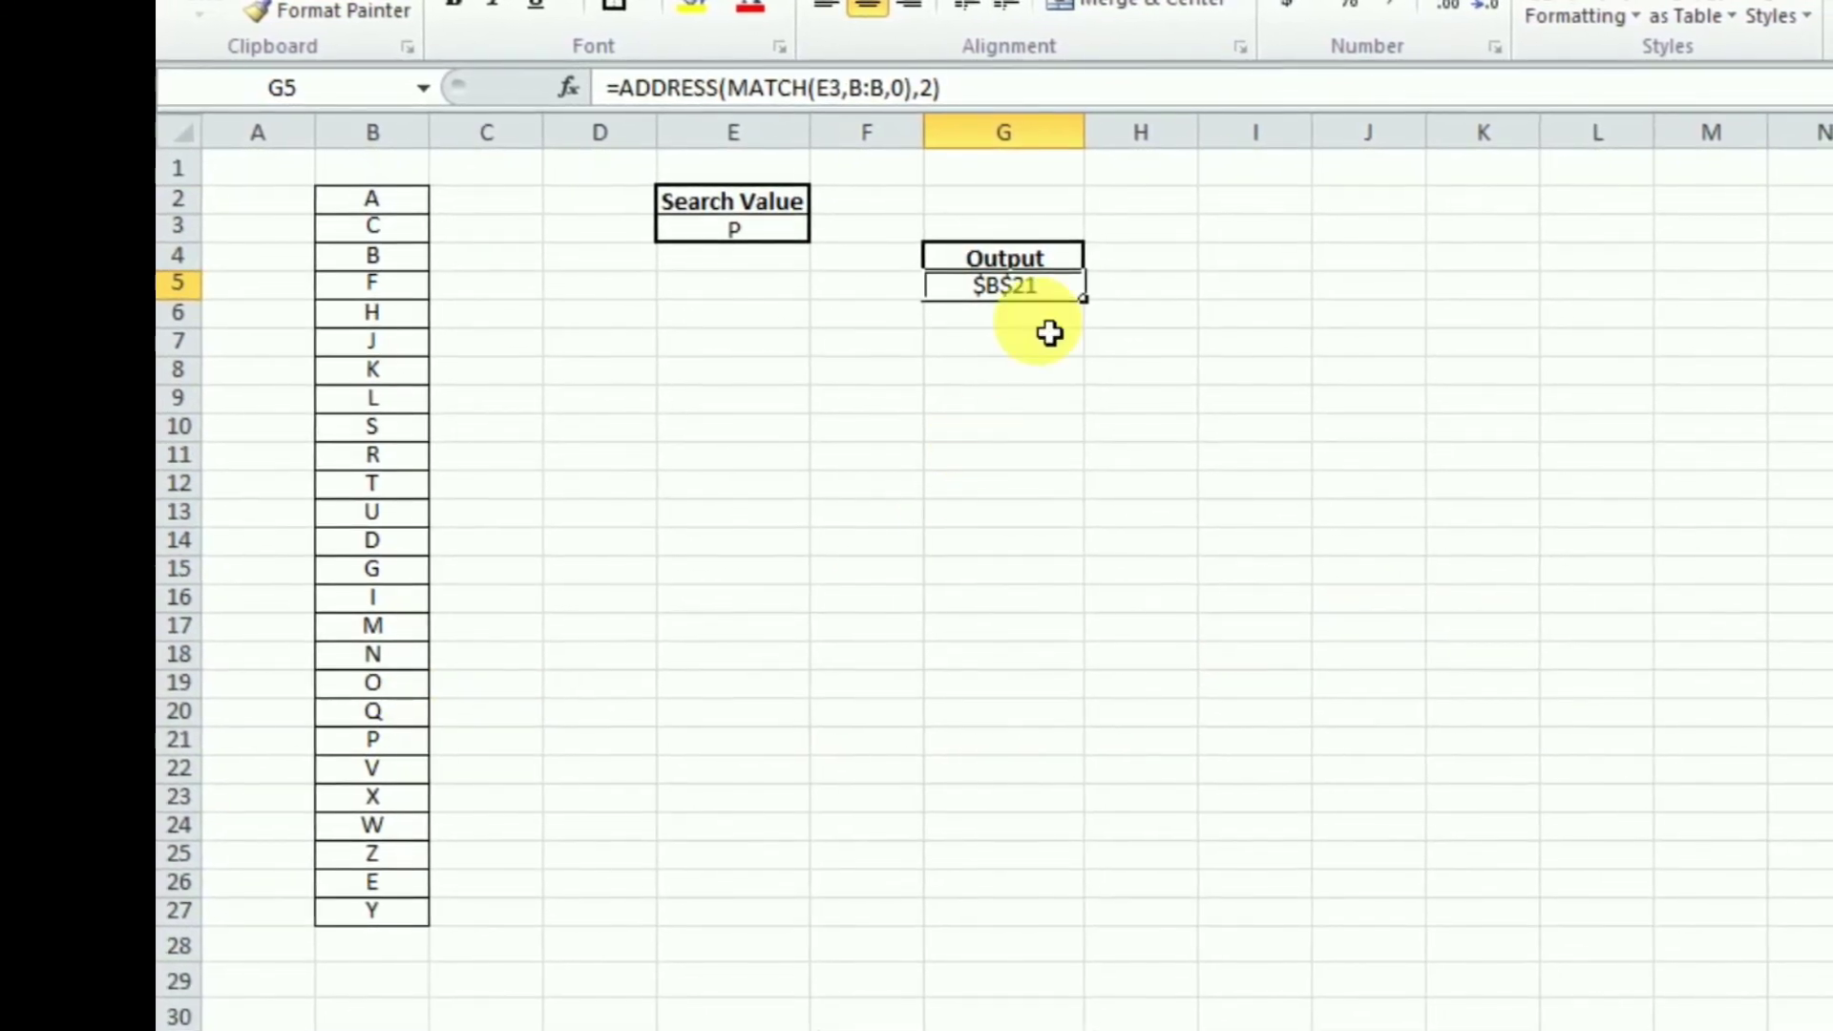
Change the search value in E3 to E, then select the matching cell B26 in the list
click(755, 234)
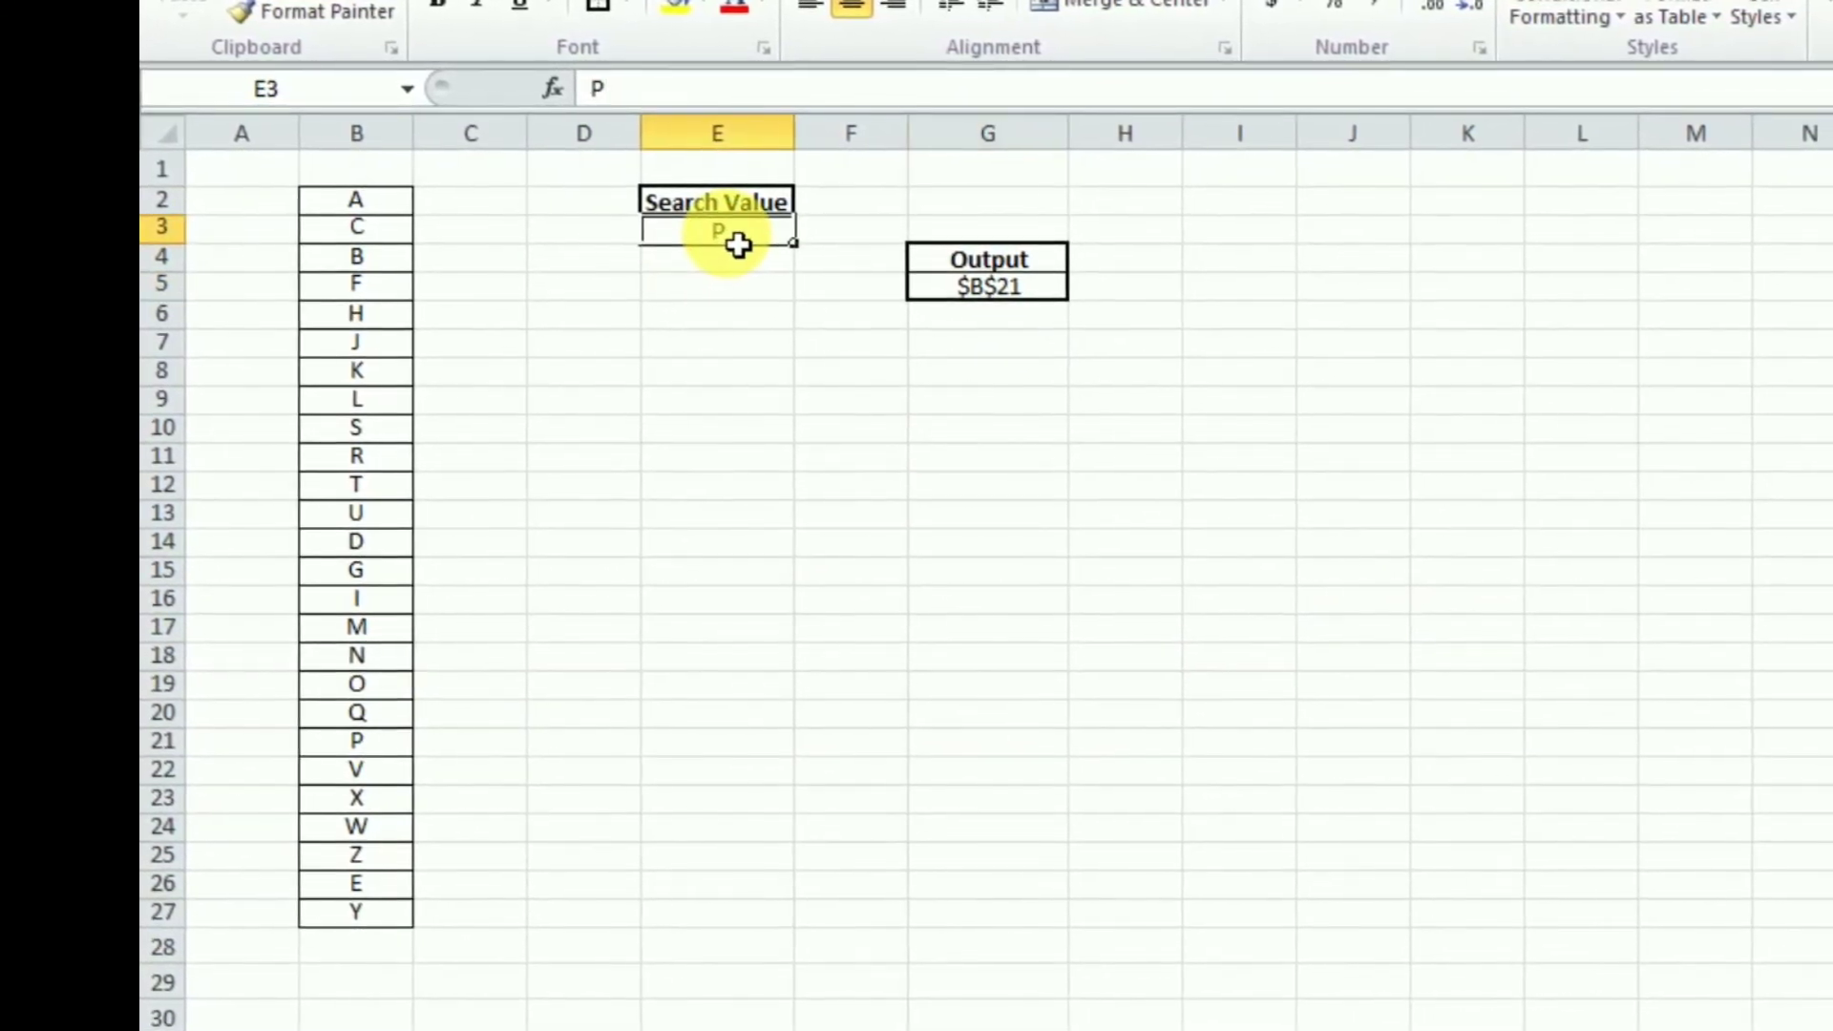
text(E)
key(Return)
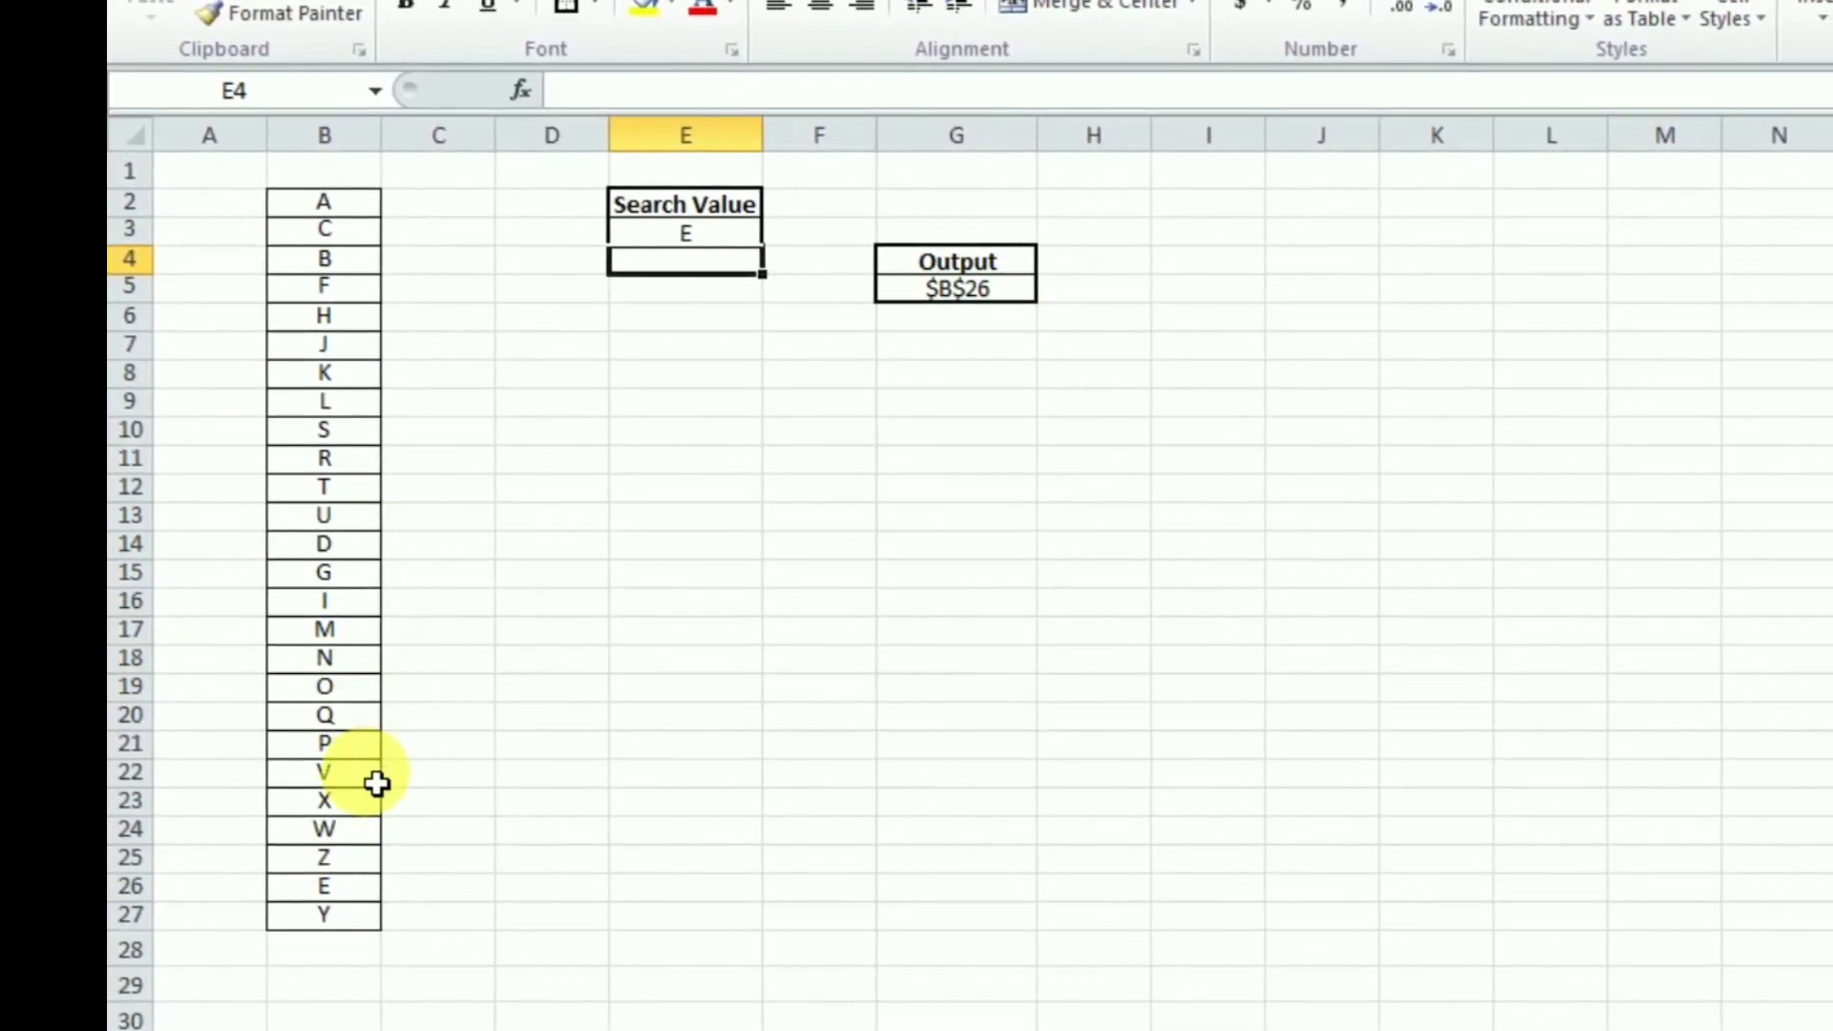
click(363, 895)
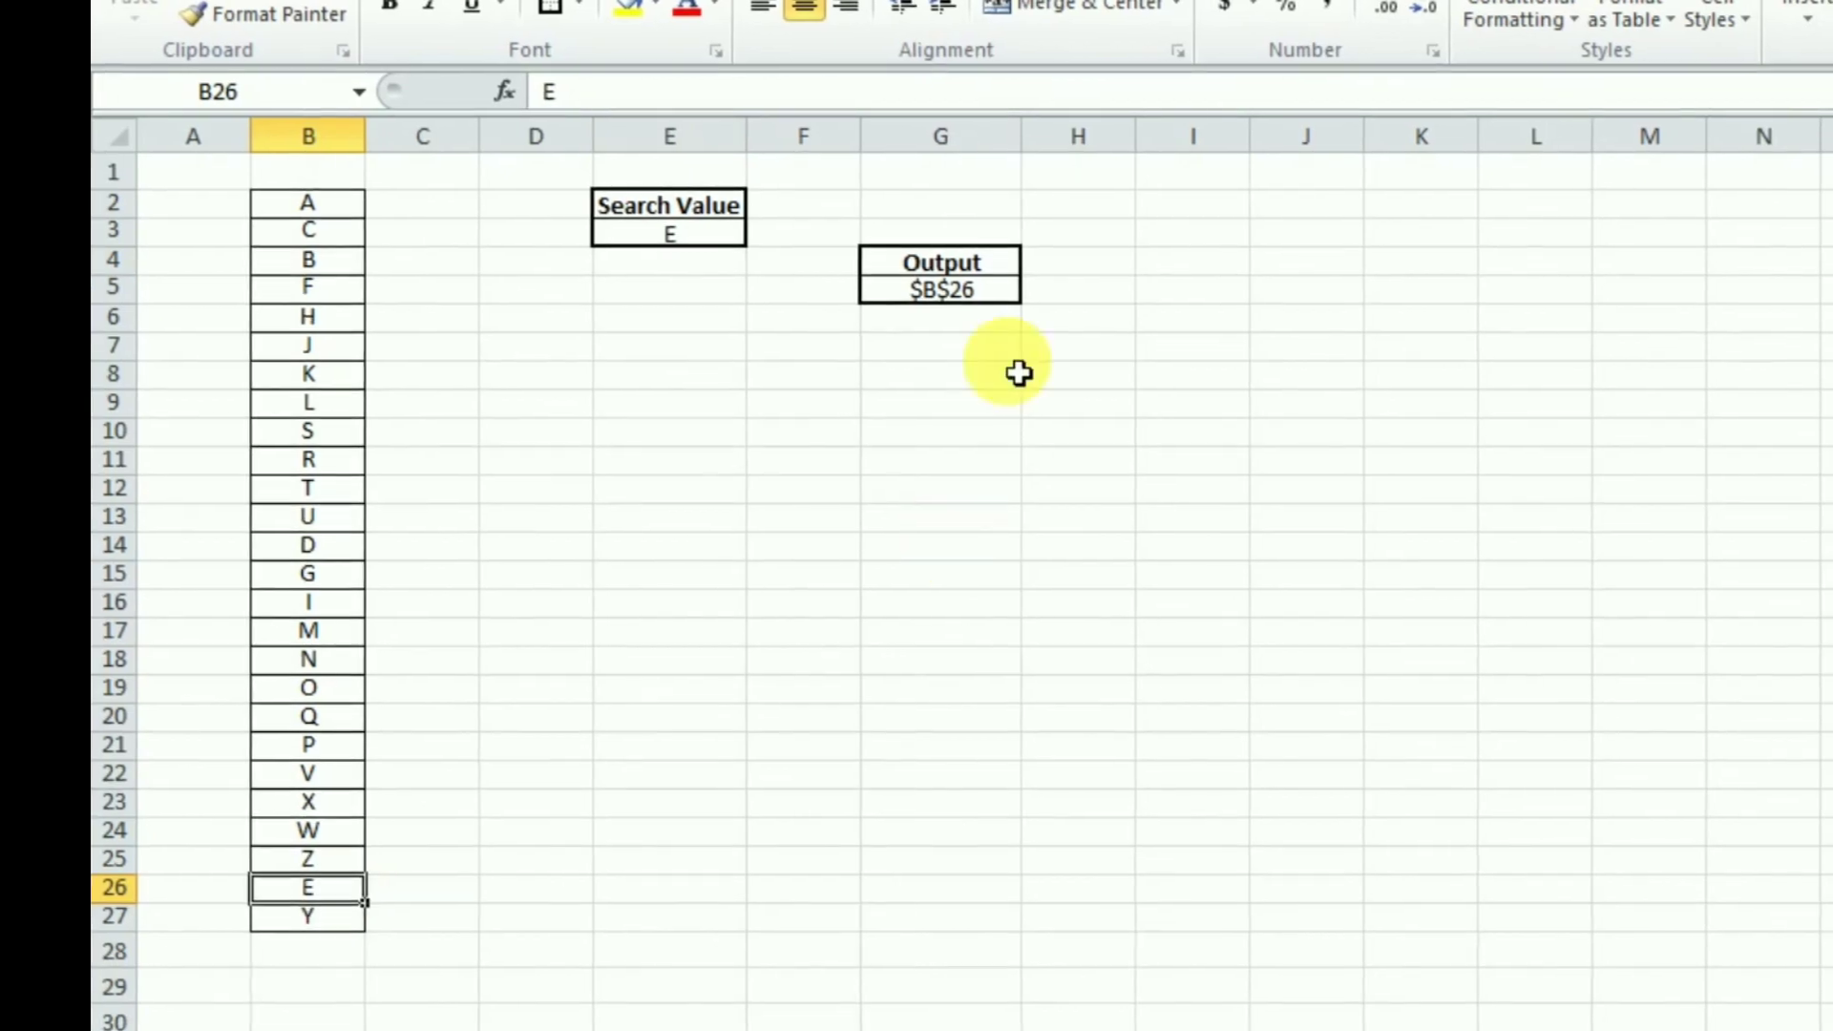